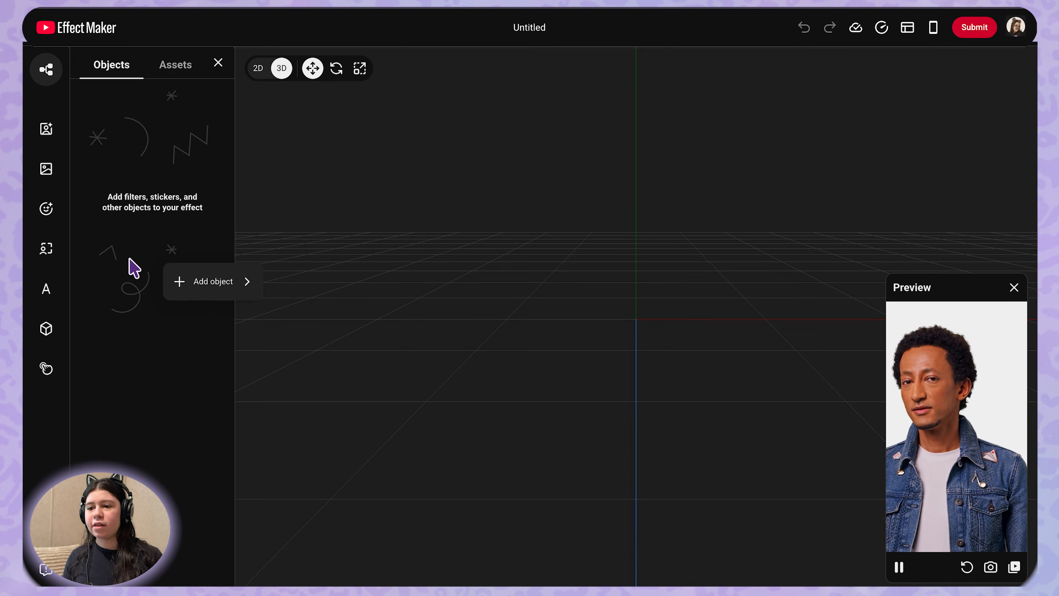
# Add a Particles object from the visual effects to the empty scene
pyautogui.click(46, 133)
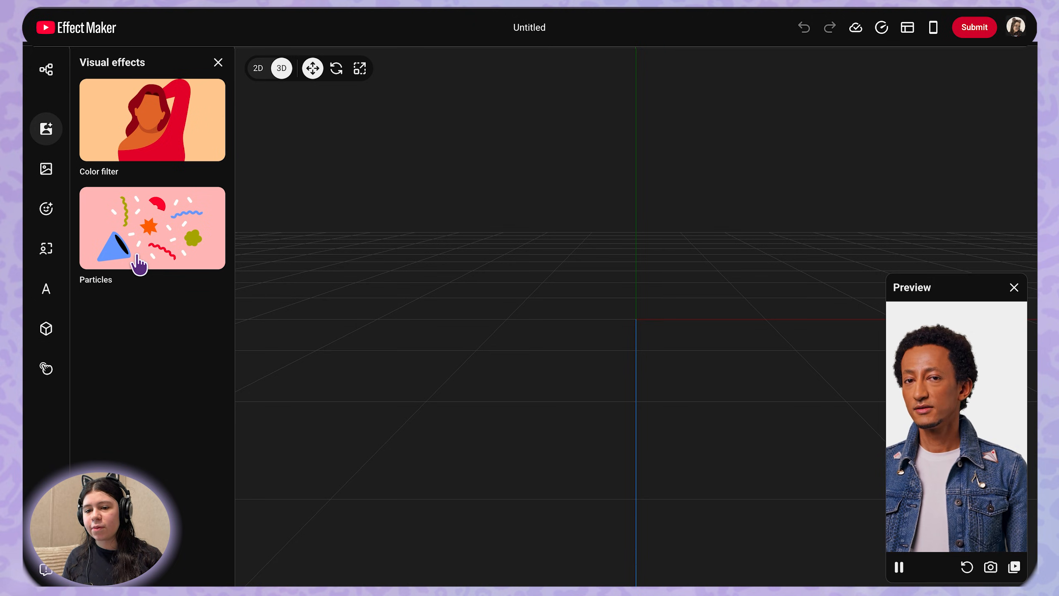
pyautogui.click(46, 69)
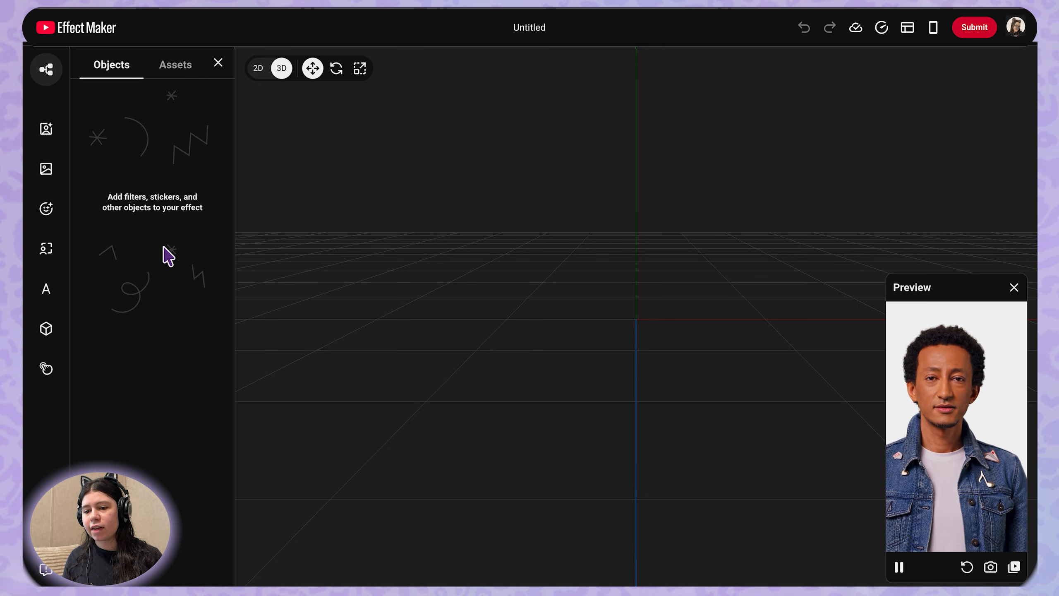
pyautogui.moveTo(159, 260)
pyautogui.click(196, 270)
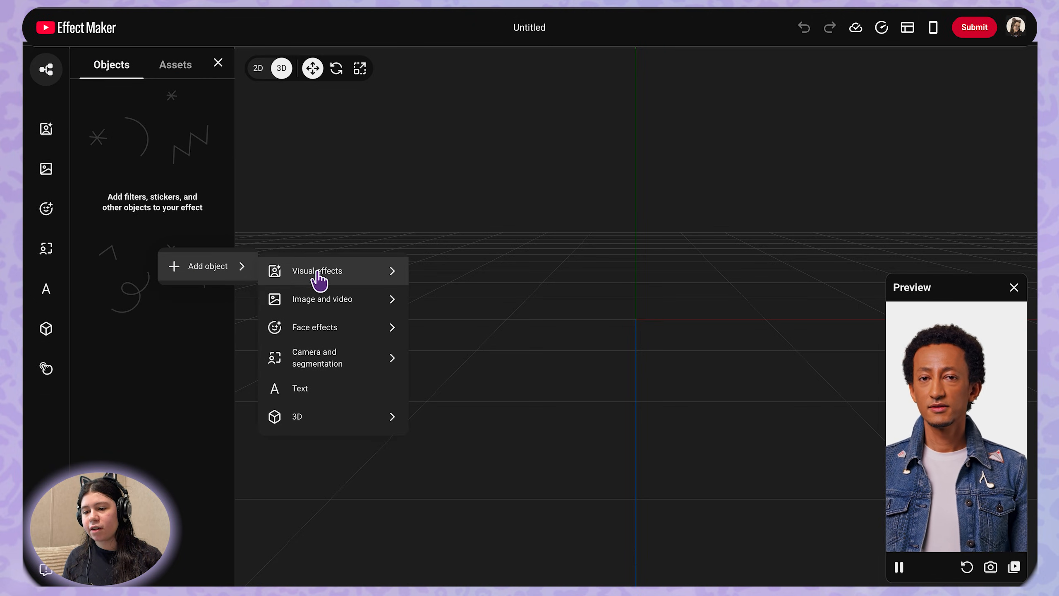
pyautogui.moveTo(322, 280)
pyautogui.click(471, 306)
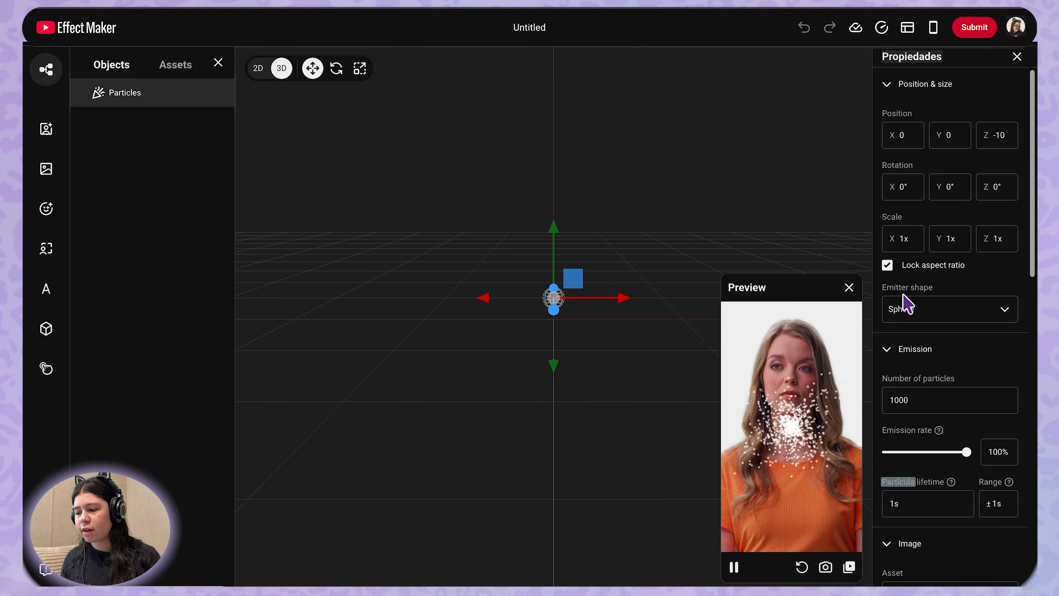
# Change the particle emitter shape to Box
pyautogui.click(950, 307)
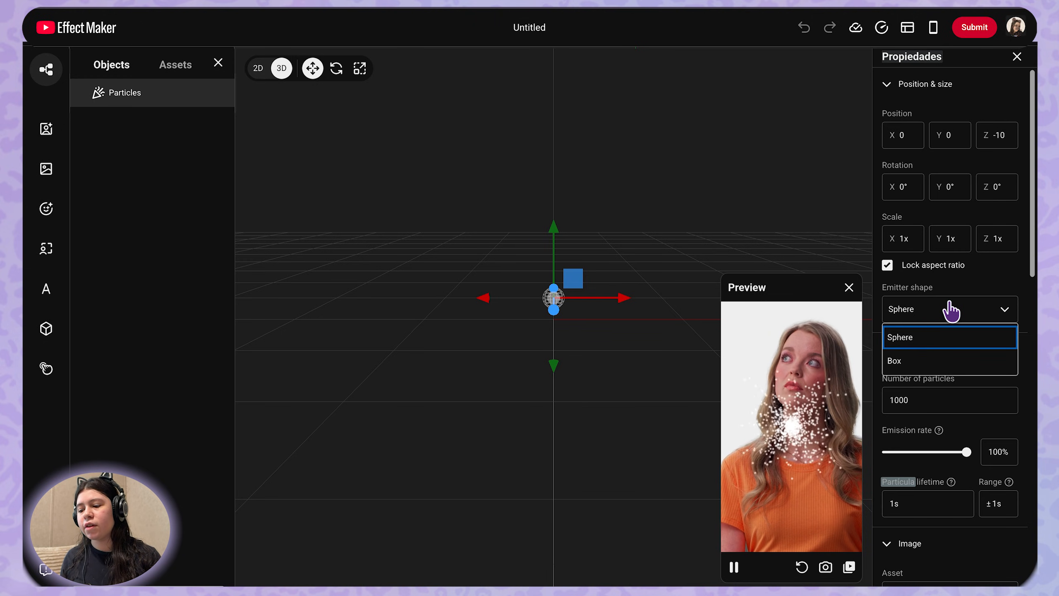
pyautogui.click(910, 361)
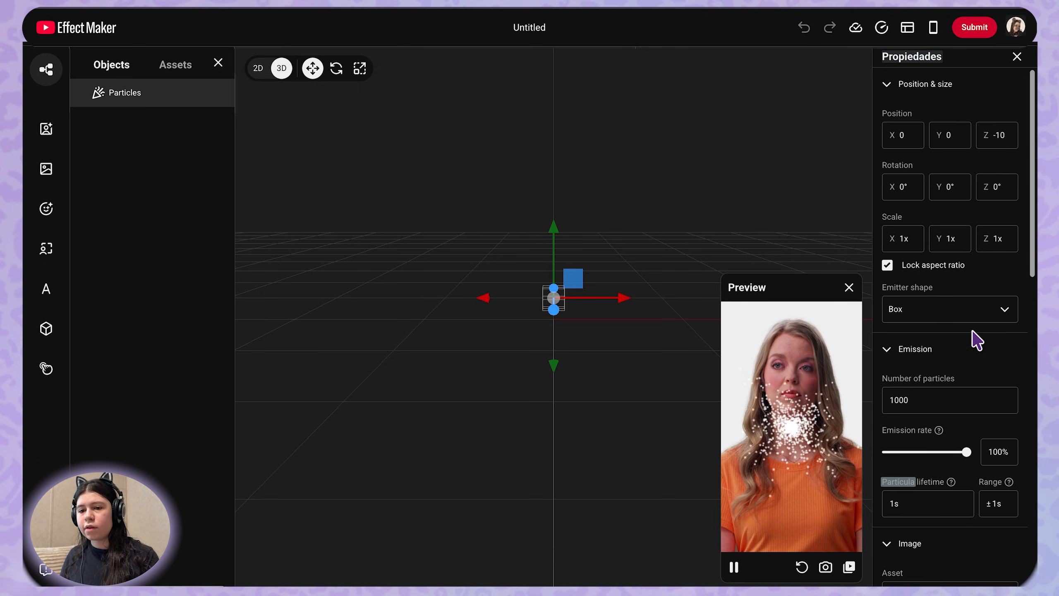
pyautogui.scroll(-2, 986, 360)
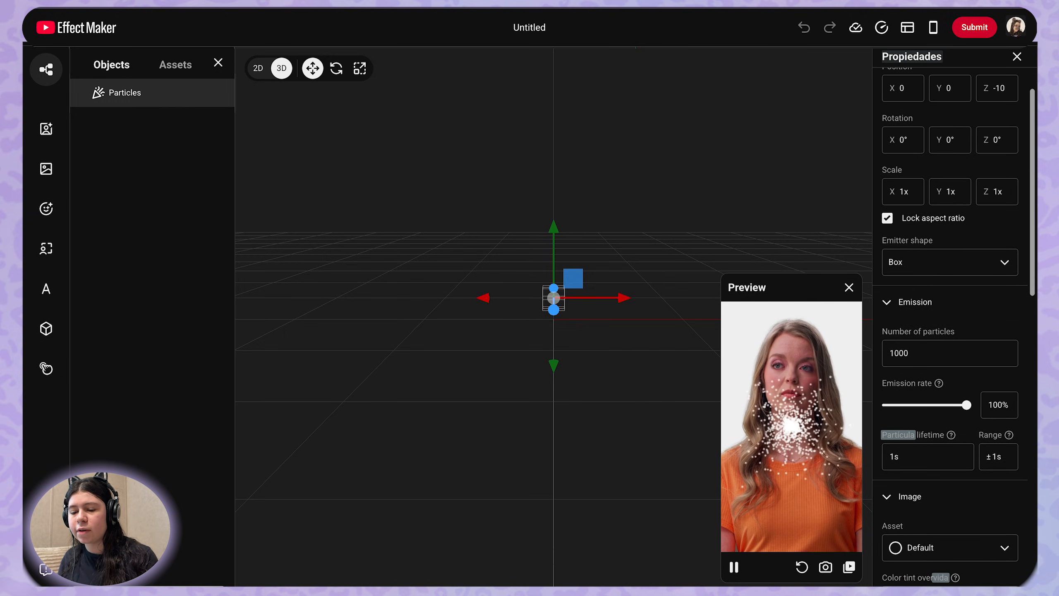
# Assign the sparkle particle 2 image as the Particles object's asset and enlarge the preview window
pyautogui.click(168, 121)
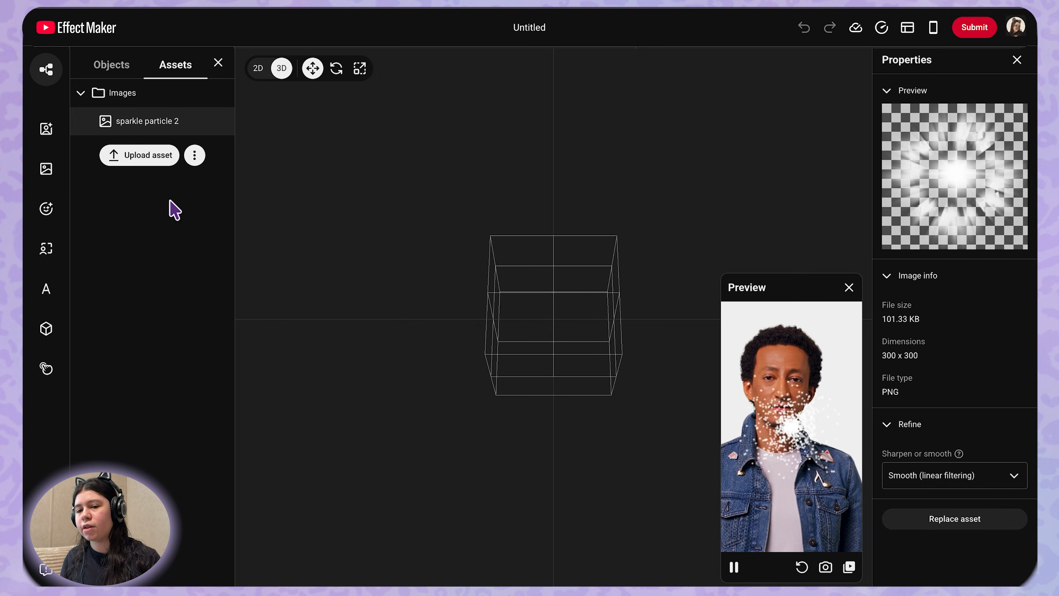
pyautogui.click(118, 74)
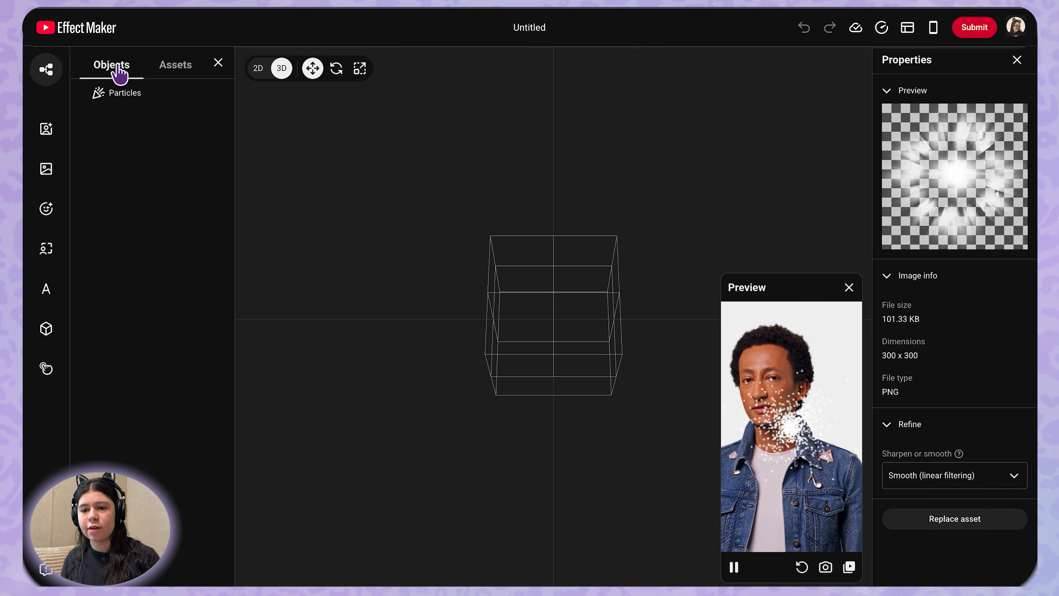
pyautogui.click(148, 97)
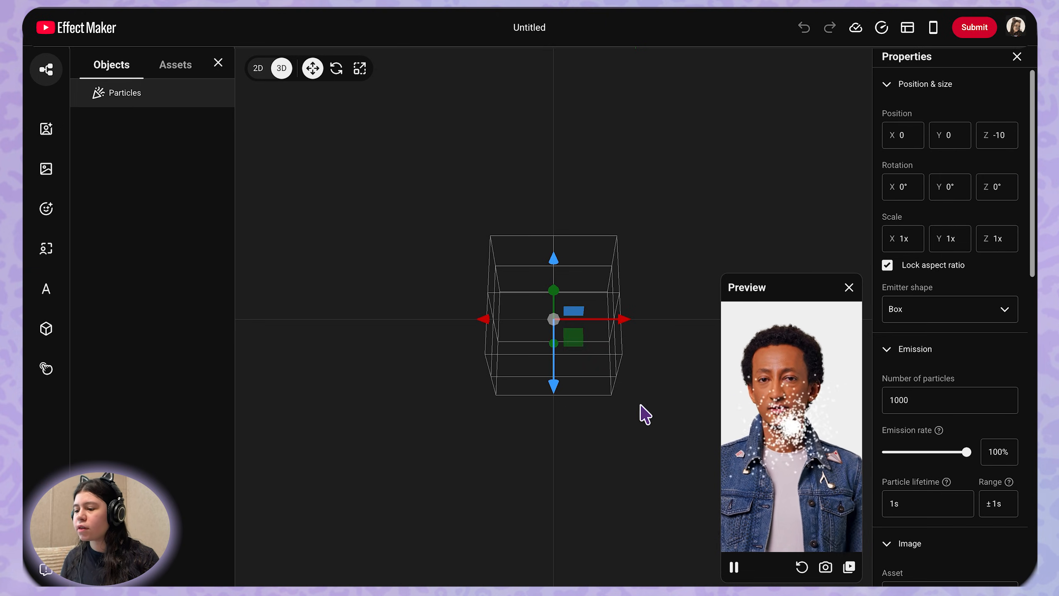
pyautogui.scroll(-6, 1016, 380)
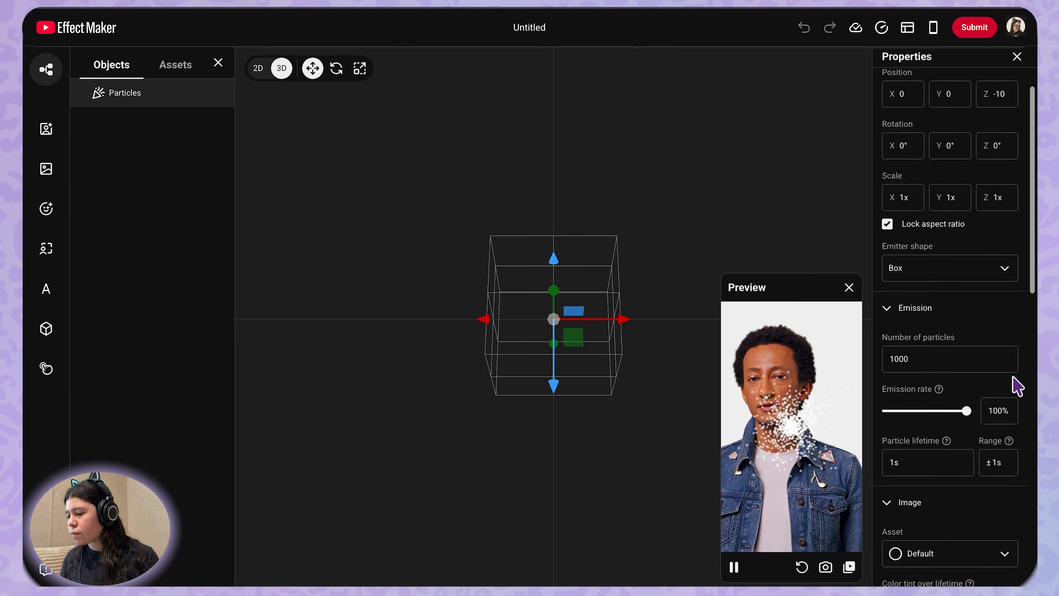
pyautogui.scroll(1, 959, 363)
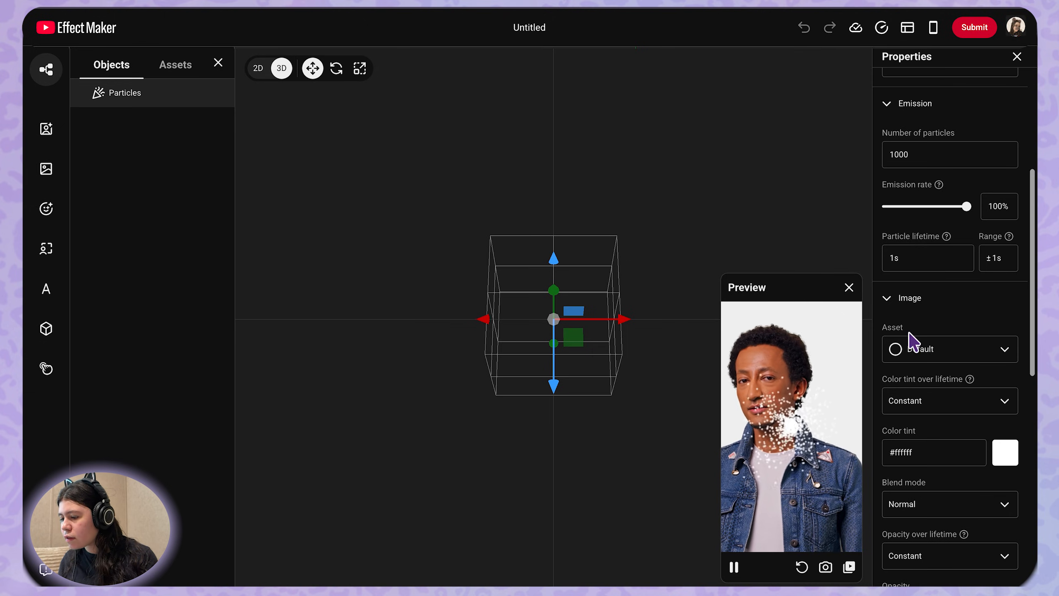
pyautogui.click(952, 353)
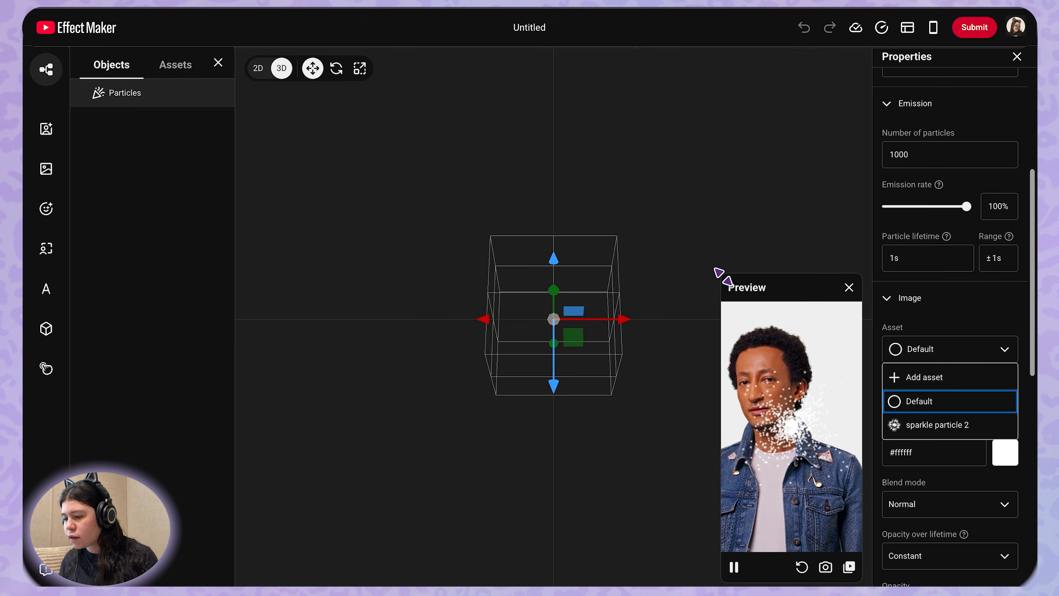
pyautogui.moveTo(719, 273); pyautogui.dragTo(620, 92)
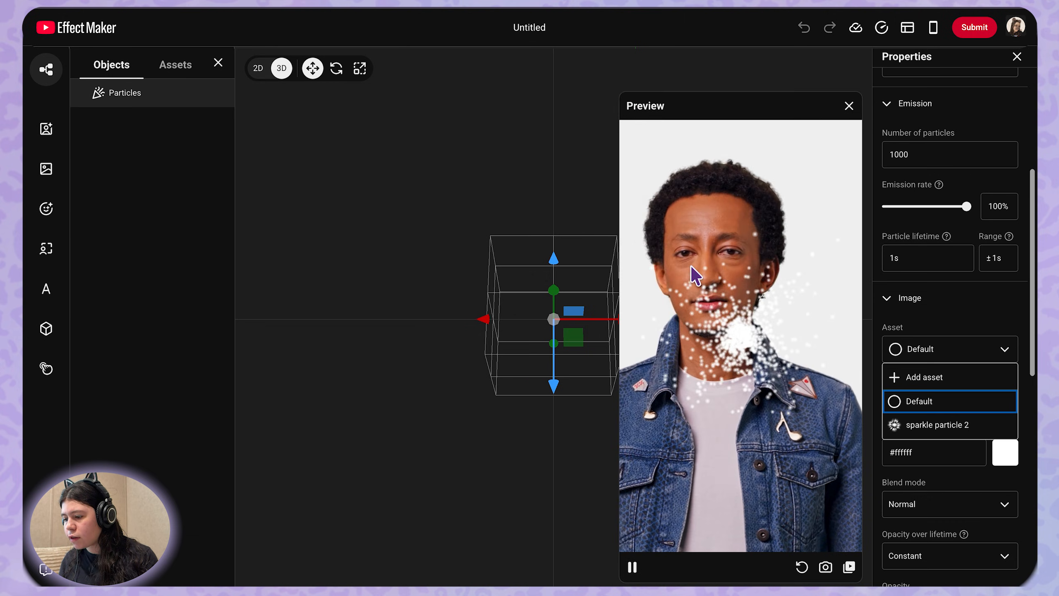
pyautogui.click(946, 426)
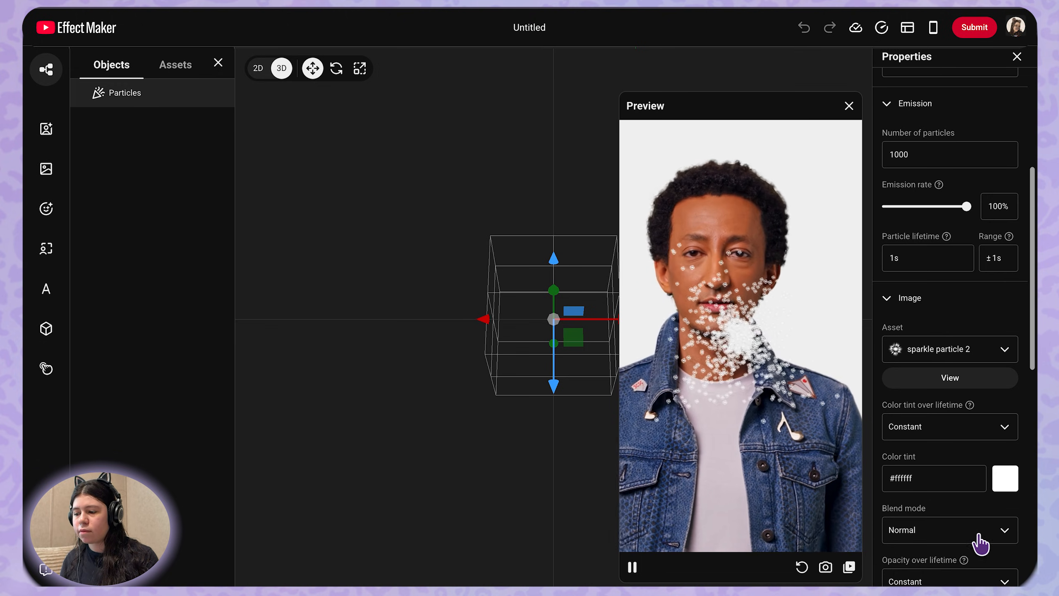
# Examine the Particles properties, from position, scale and emission down to appearance, movement and the initial velocity range
pyautogui.scroll(1, 965, 466)
pyautogui.scroll(4, 977, 444)
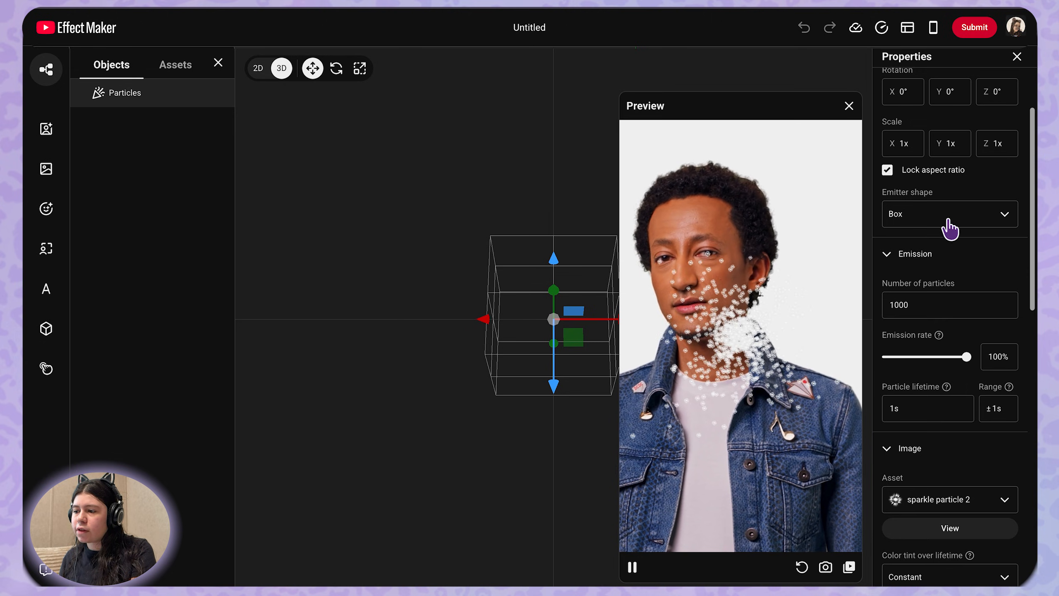
pyautogui.scroll(2, 947, 250)
pyautogui.scroll(1, 942, 266)
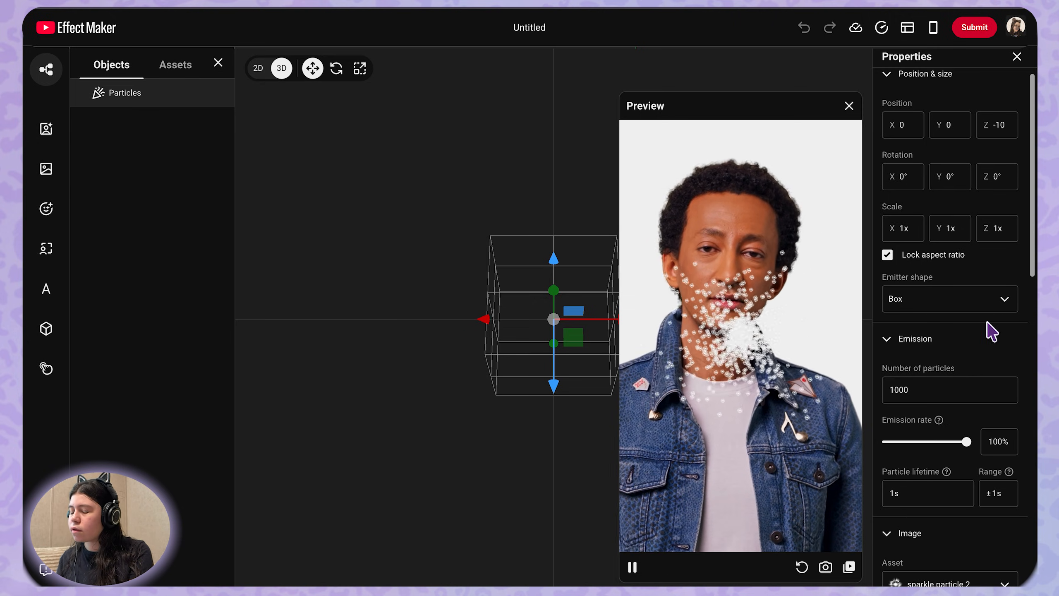
pyautogui.scroll(-6, 1013, 340)
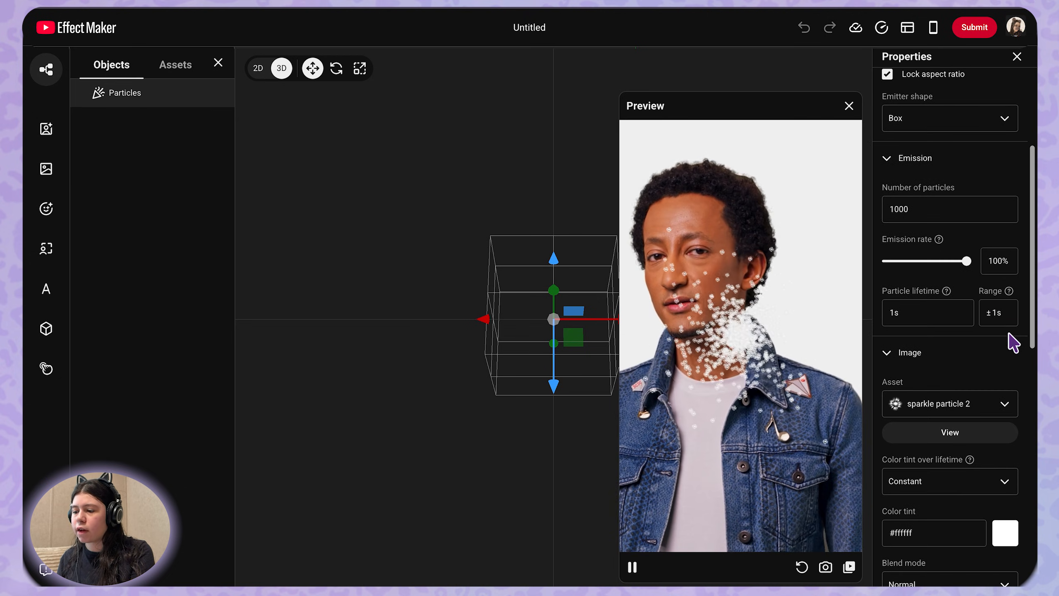
pyautogui.scroll(-10, 1001, 401)
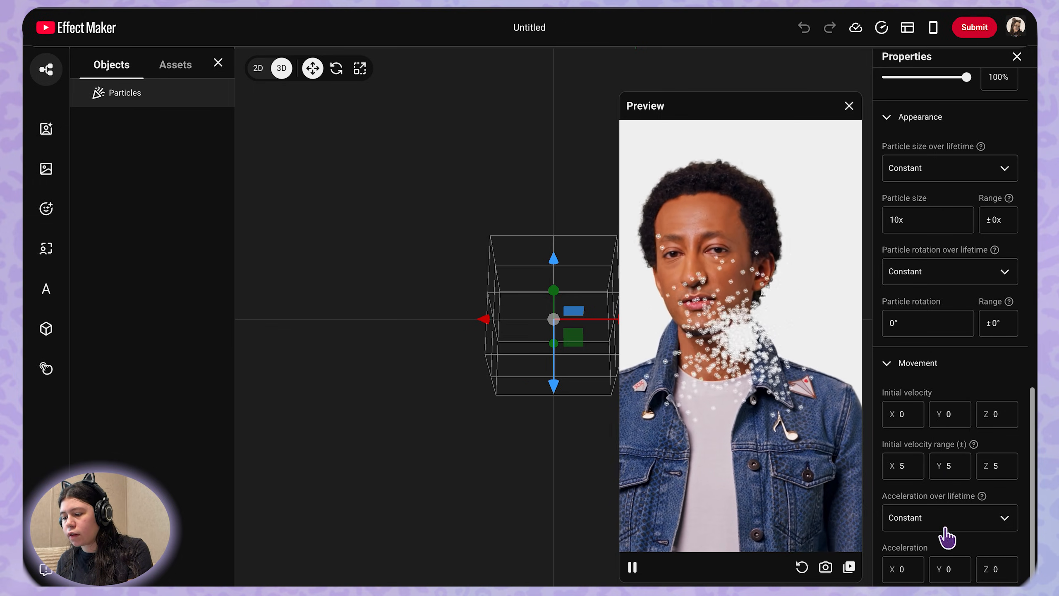
pyautogui.click(1007, 464)
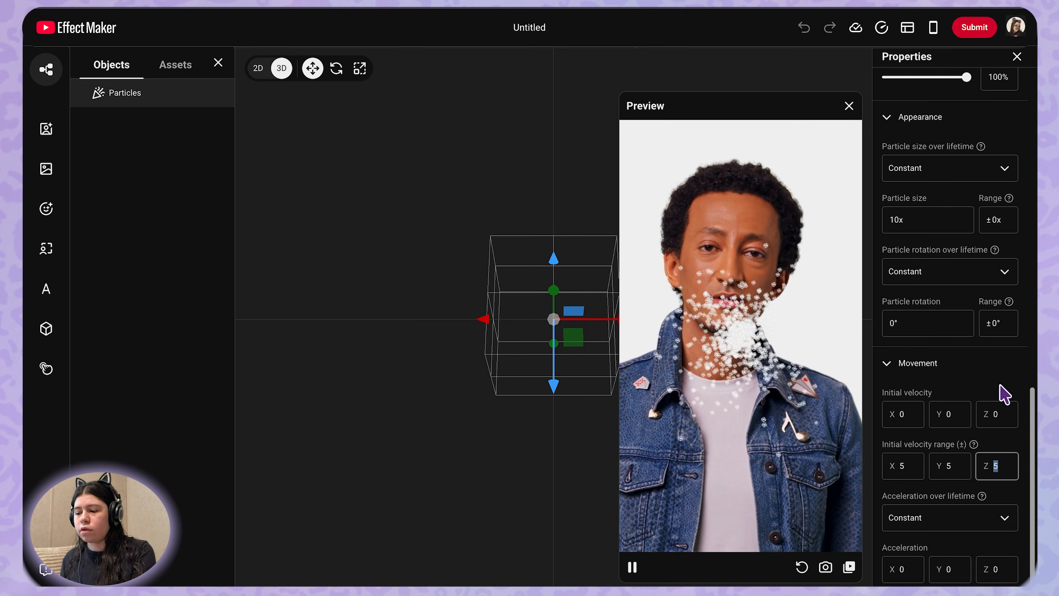
pyautogui.moveTo(974, 445)
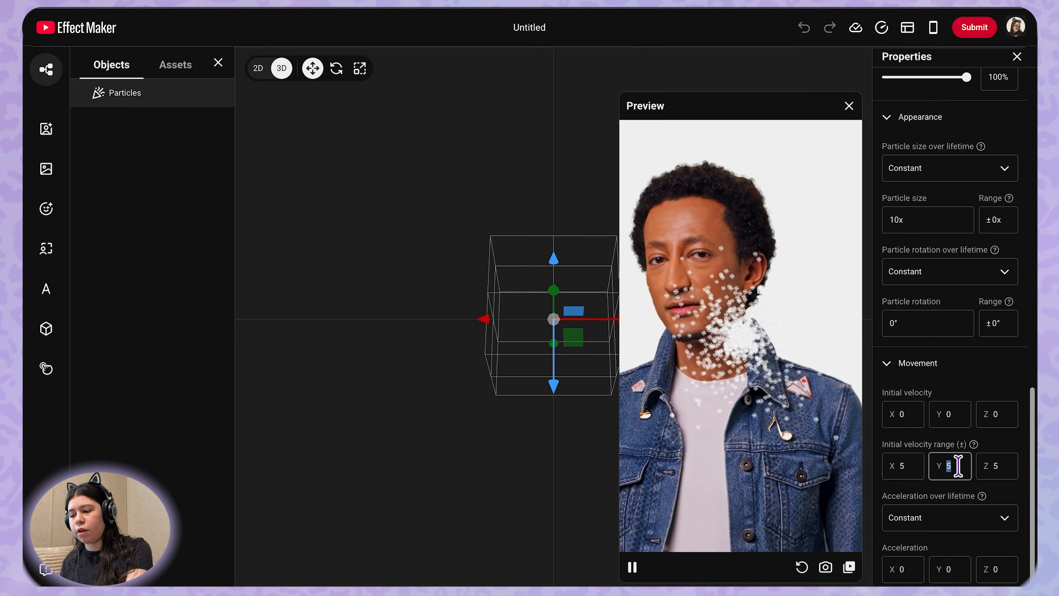
# Set the particles' initial velocity range to 0 on the X, Y and Z axes
pyautogui.click(911, 465)
pyautogui.press('BackSpace')
pyautogui.write('0')
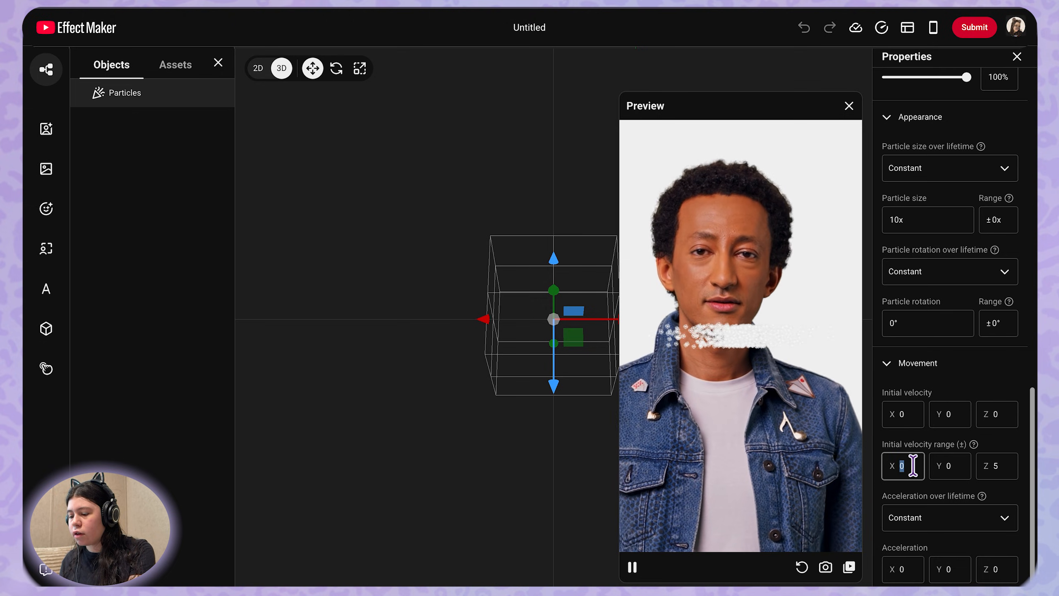
pyautogui.press('BackSpace')
pyautogui.write('5')
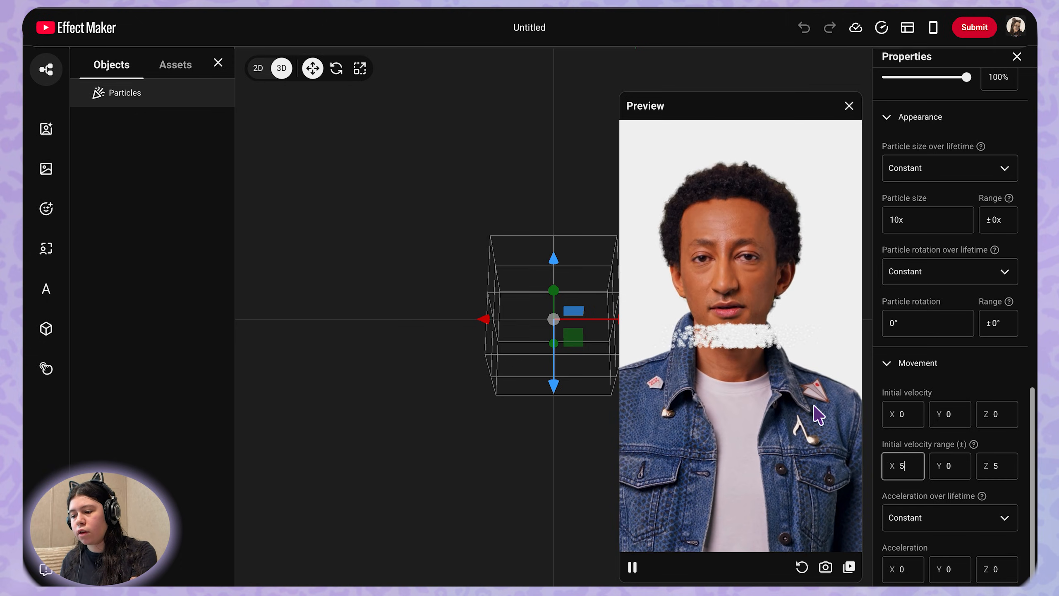
pyautogui.doubleClick(900, 466)
pyautogui.write('0')
pyautogui.press('Return')
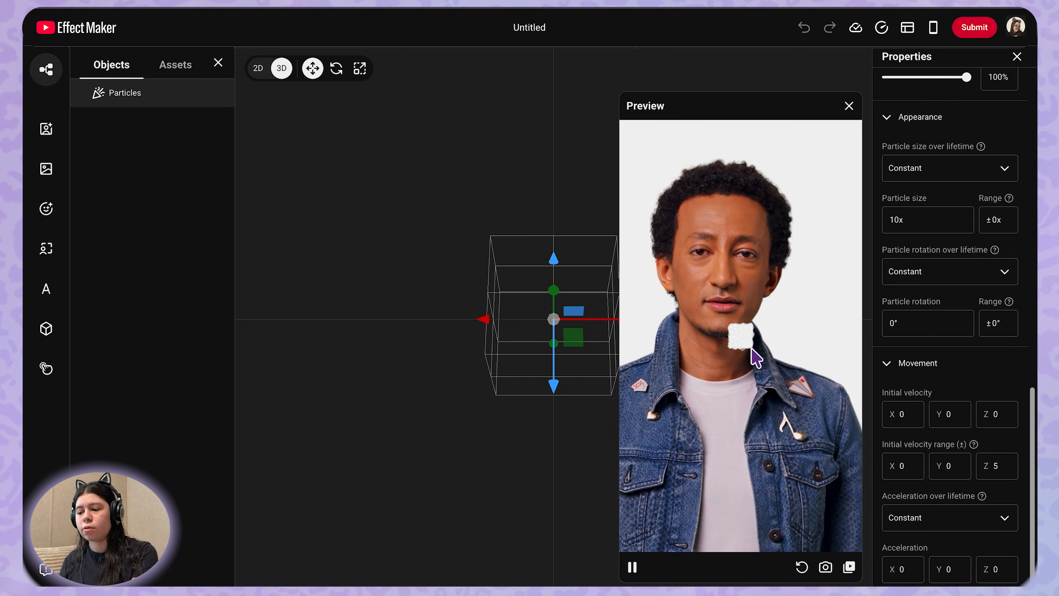
pyautogui.doubleClick(1004, 462)
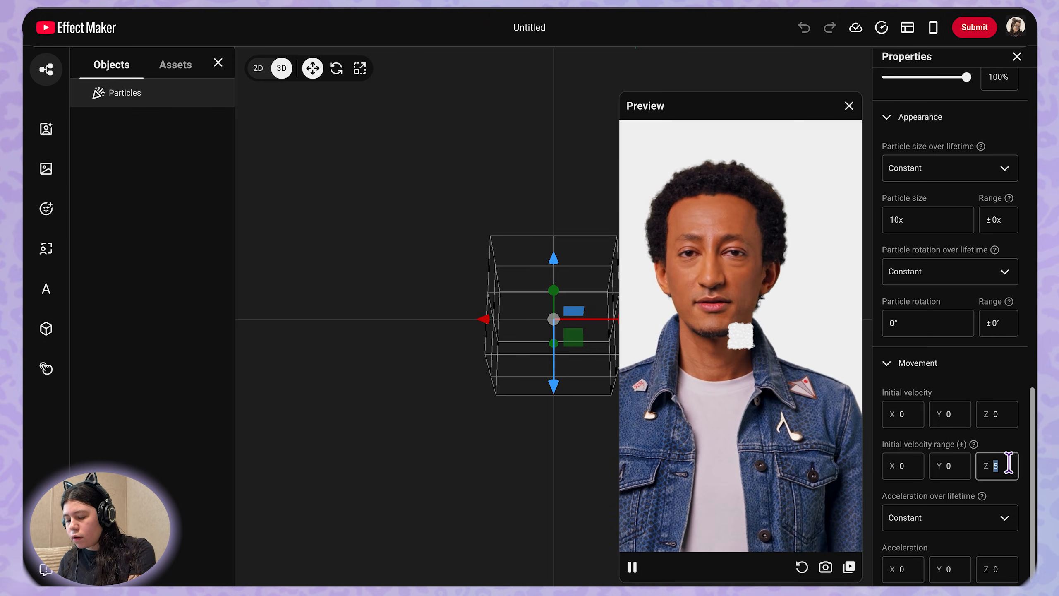
pyautogui.write('0')
pyautogui.press('Return')
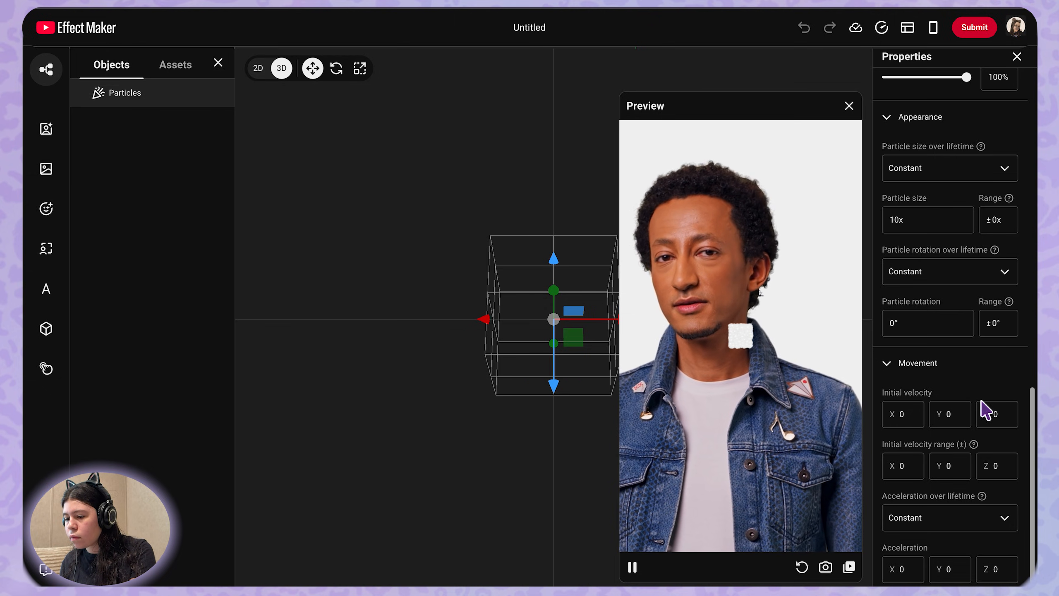
# Scale the box emitter uniformly to 3x with the aspect ratio locked
pyautogui.scroll(3, 975, 403)
pyautogui.scroll(1, 974, 411)
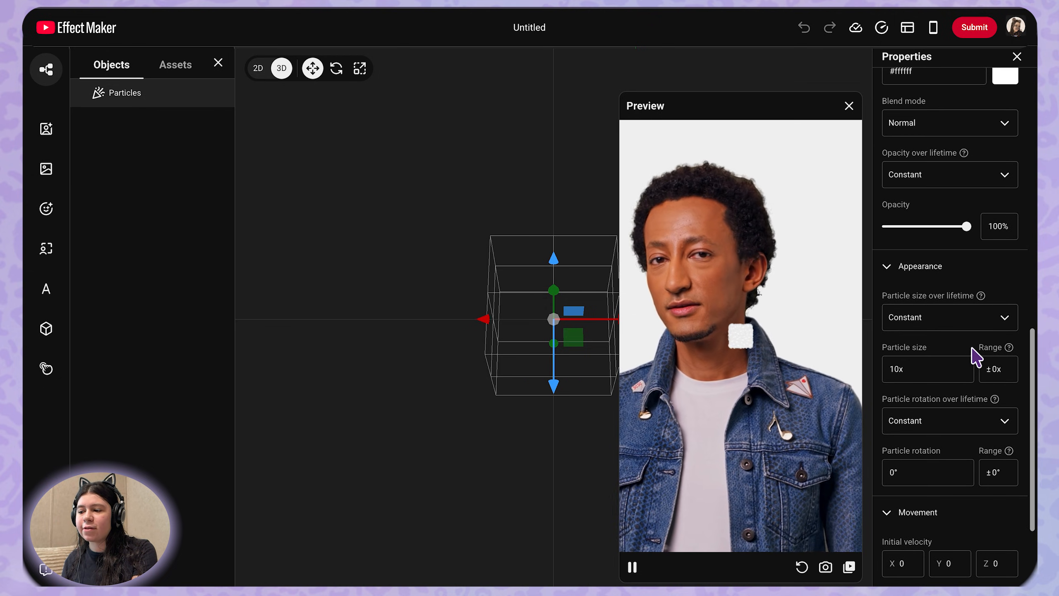
pyautogui.scroll(2, 971, 354)
pyautogui.scroll(5, 971, 363)
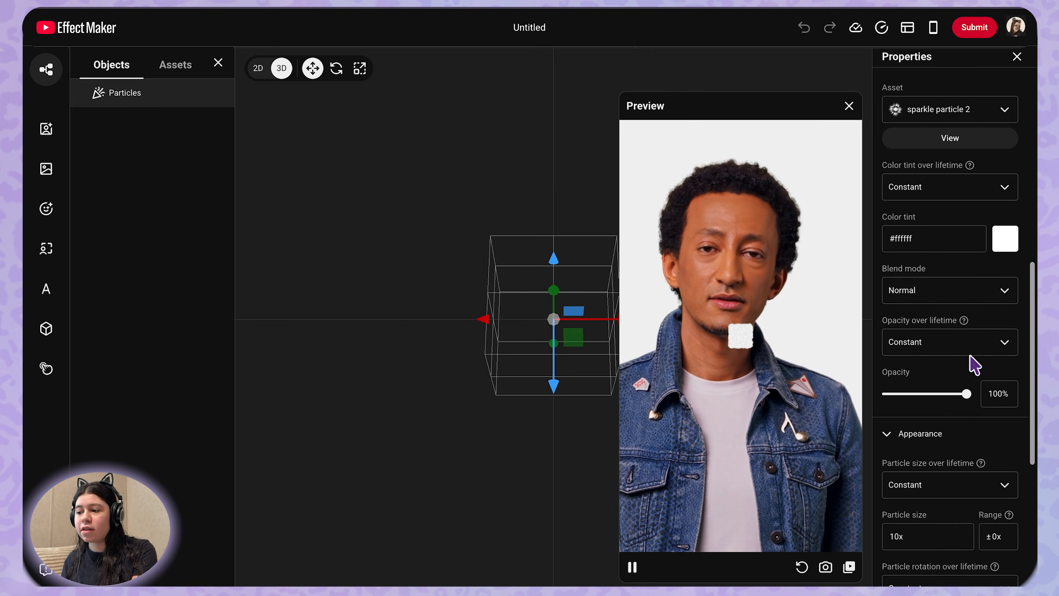
pyautogui.scroll(4, 976, 356)
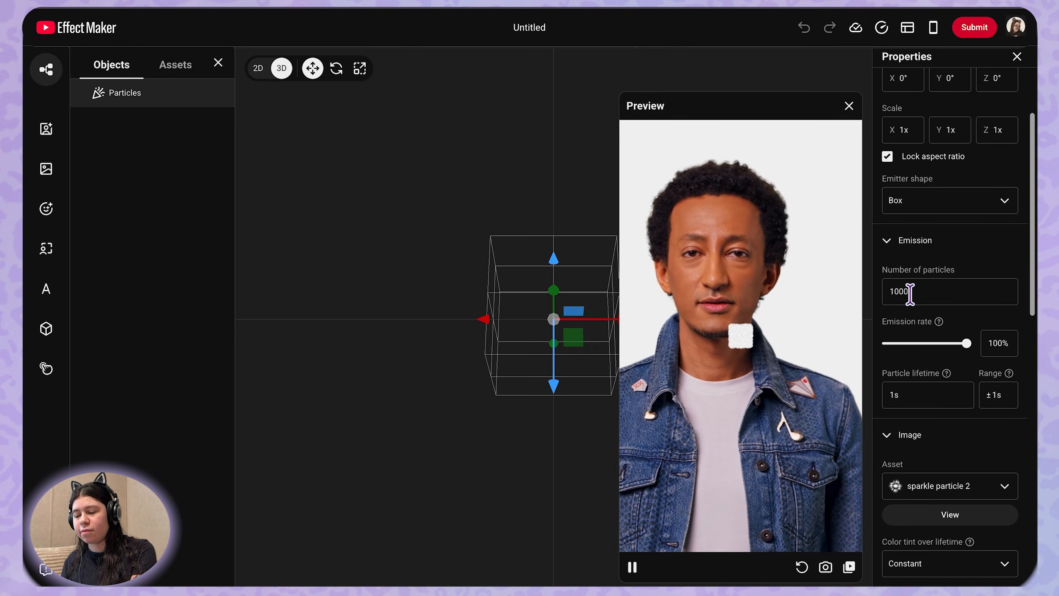
pyautogui.scroll(1, 910, 294)
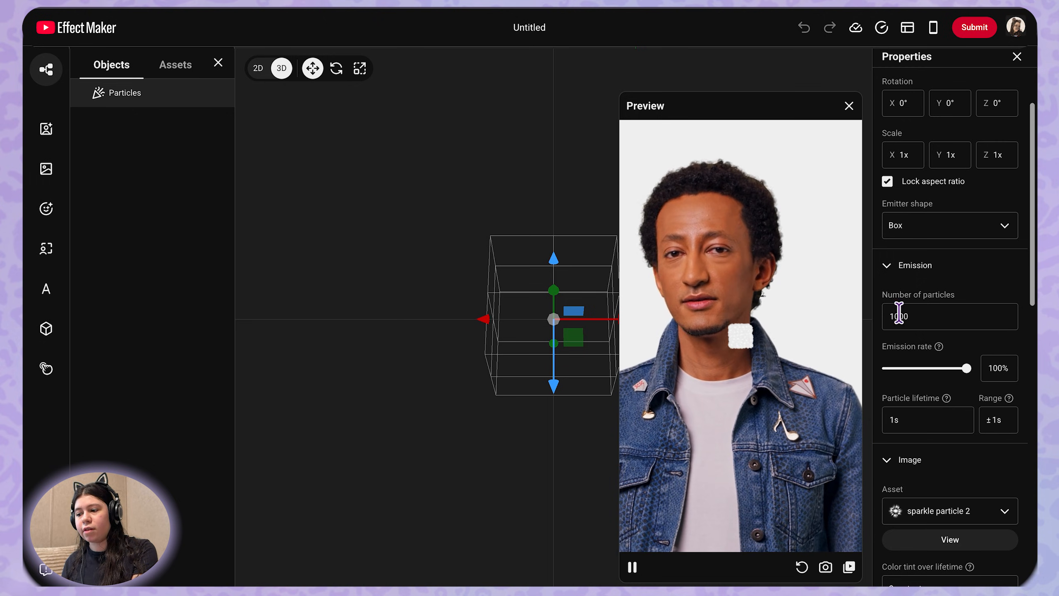
pyautogui.scroll(3, 1007, 303)
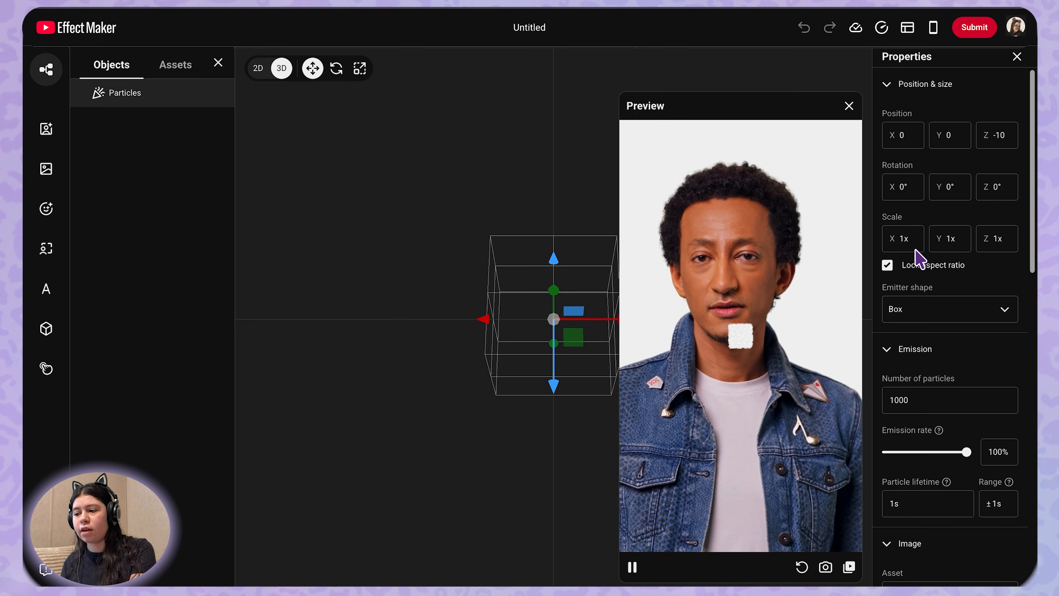
pyautogui.click(908, 238)
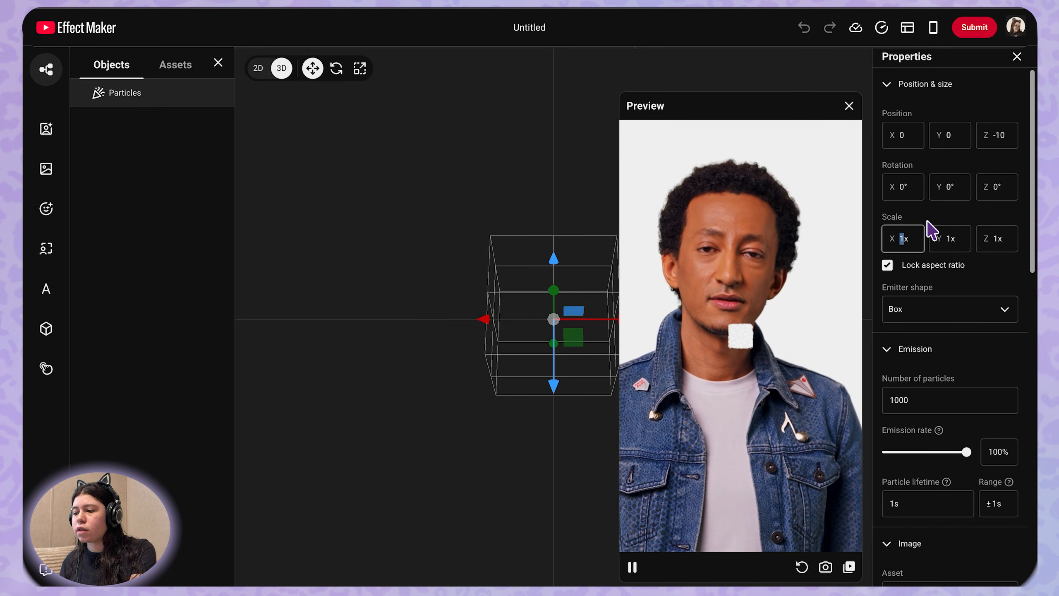
pyautogui.write('.5')
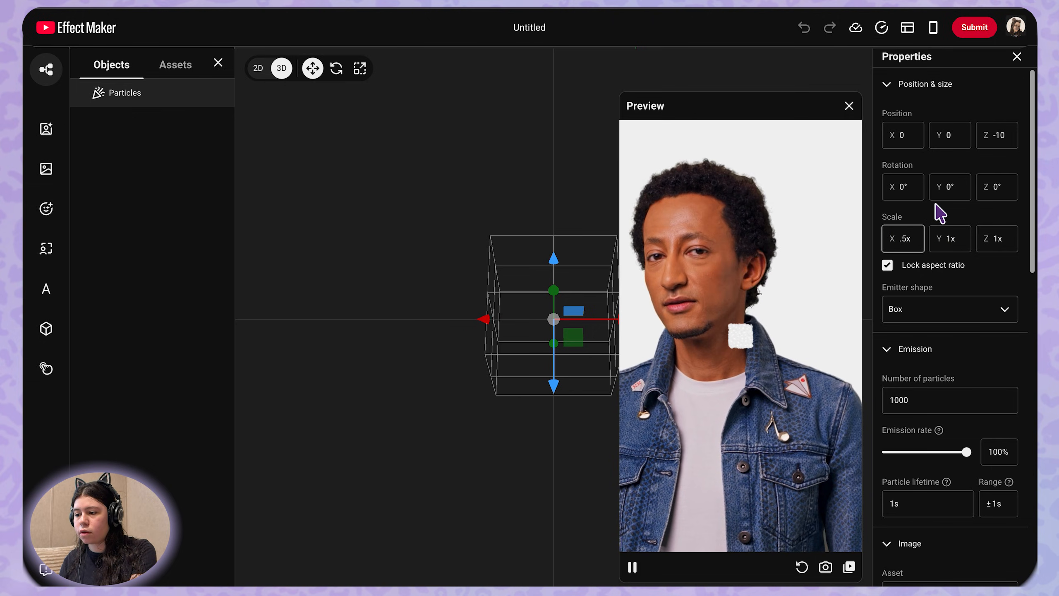
pyautogui.moveTo(907, 237); pyautogui.dragTo(894, 239)
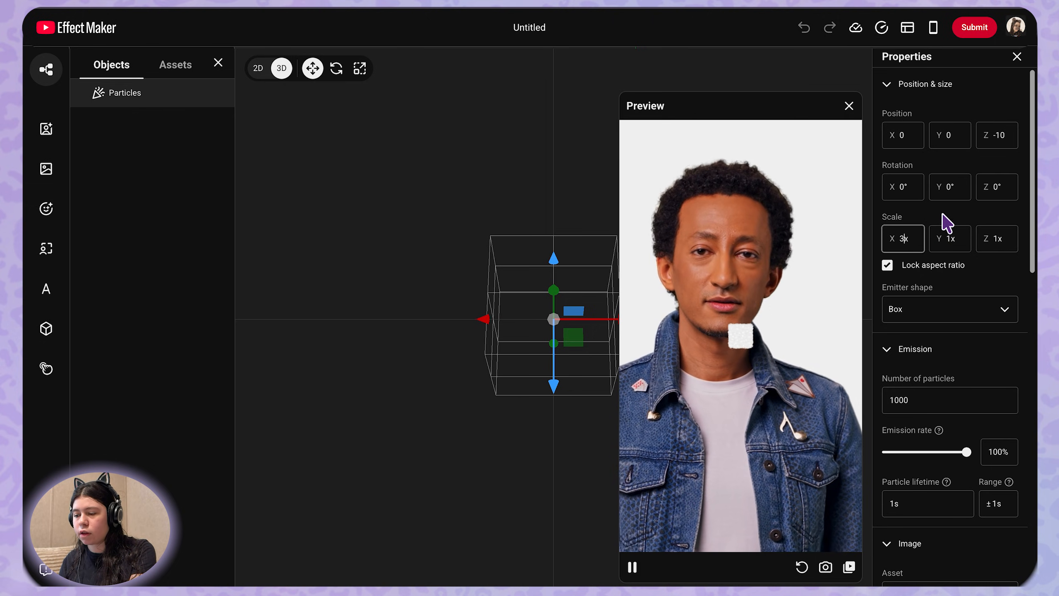
pyautogui.write('3')
pyautogui.press('Return')
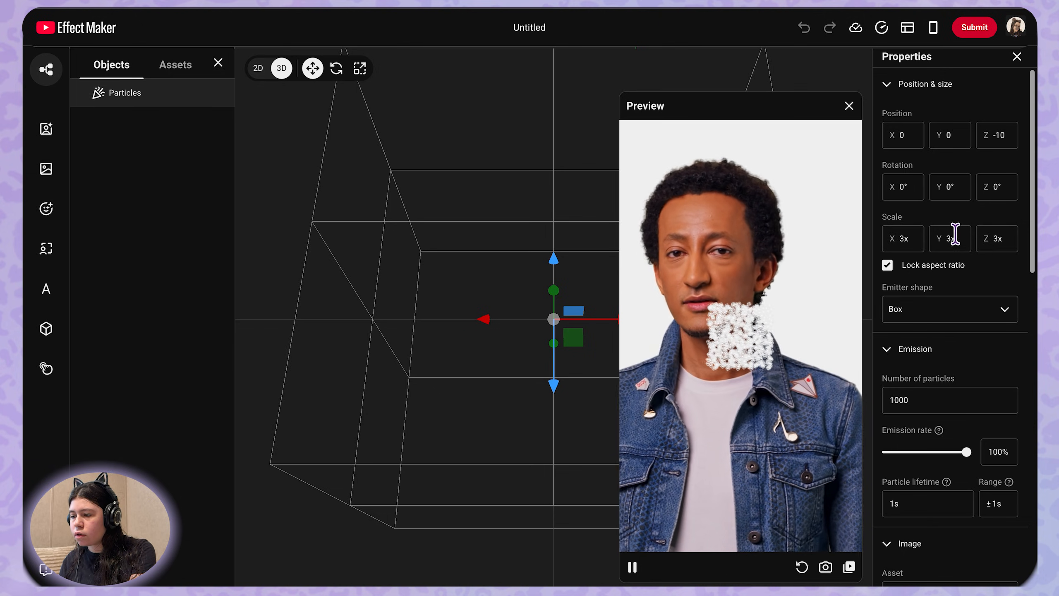
# Scale the box emitter uniformly to 5x and on to 7x with the aspect ratio locked
pyautogui.moveTo(953, 237); pyautogui.dragTo(908, 237)
pyautogui.write('5')
pyautogui.press('Return')
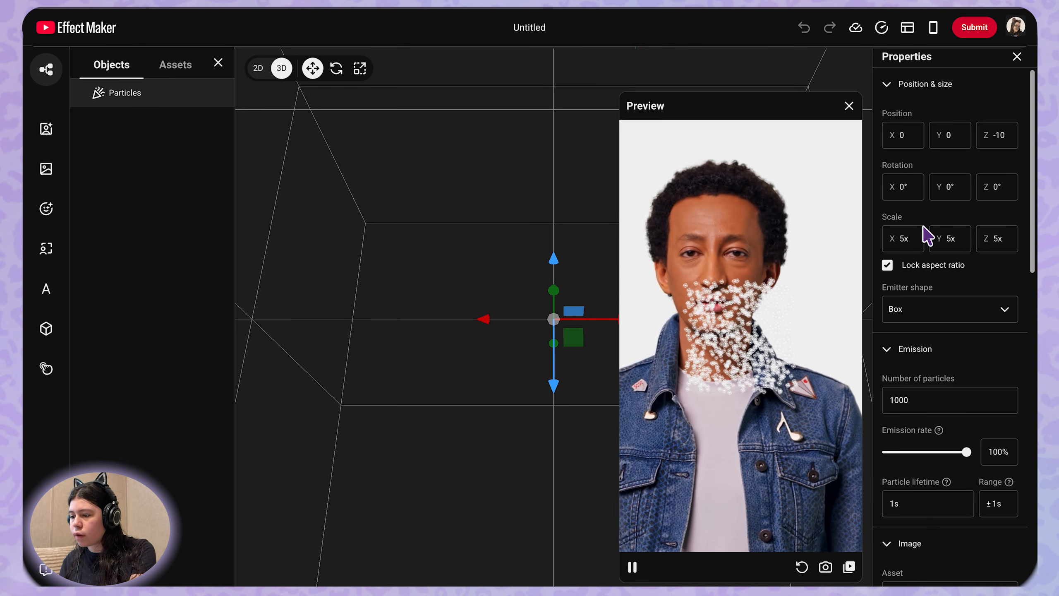
pyautogui.moveTo(910, 240); pyautogui.dragTo(884, 237)
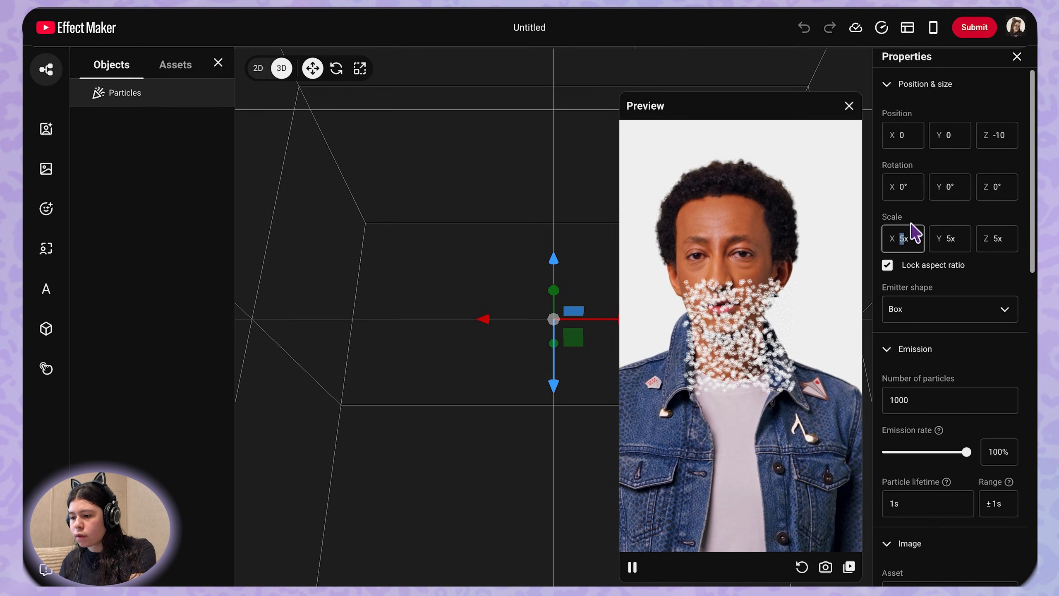
pyautogui.write('7')
pyautogui.press('Return')
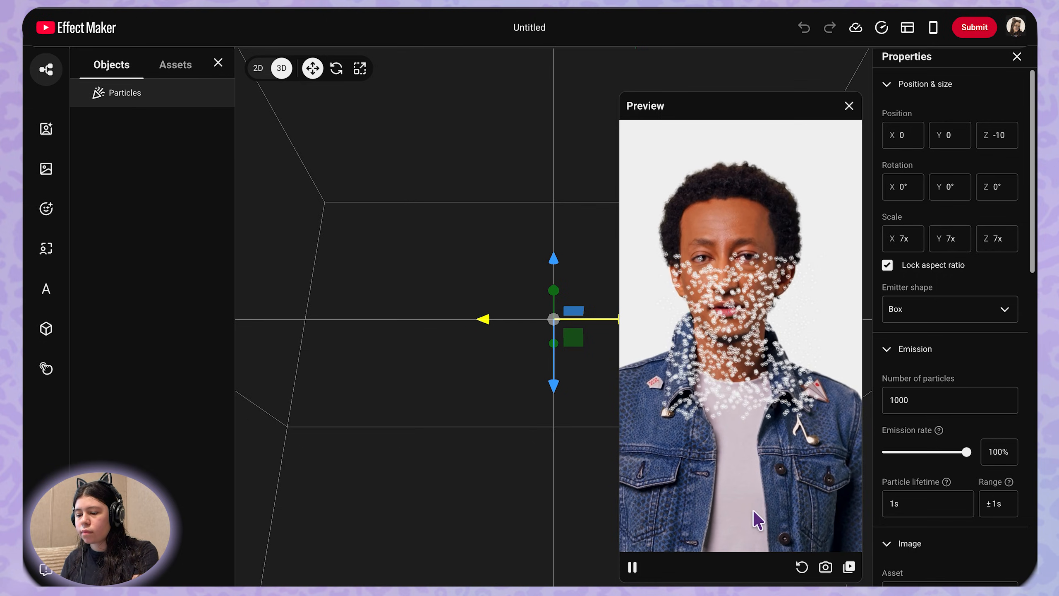
# Switch the preview to the live camera and enlarge the emitter's uniform scale through 8x, 9x and 10x to 11x
pyautogui.click(825, 568)
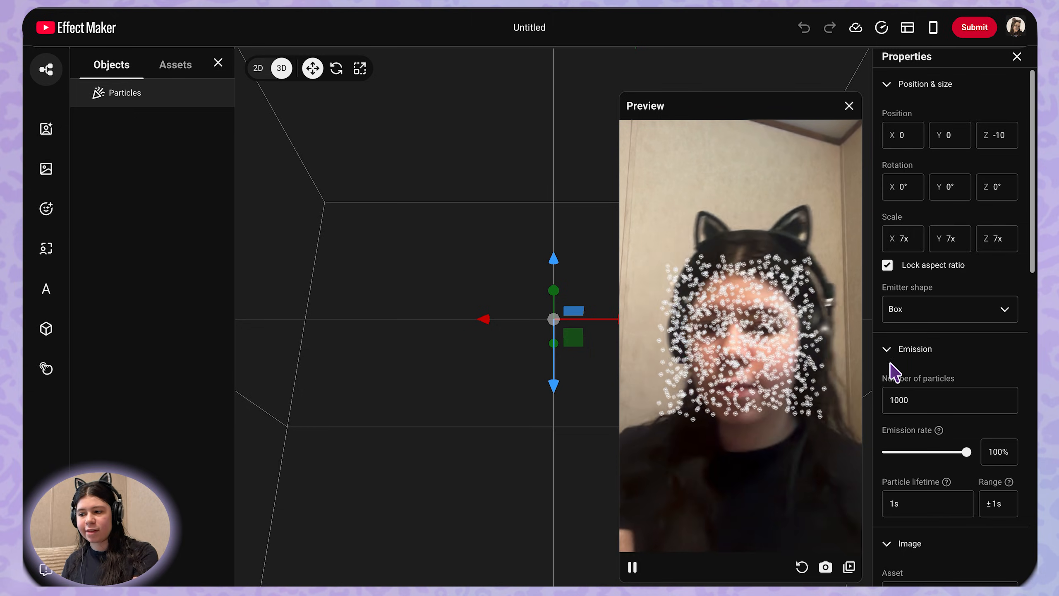
pyautogui.doubleClick(909, 239)
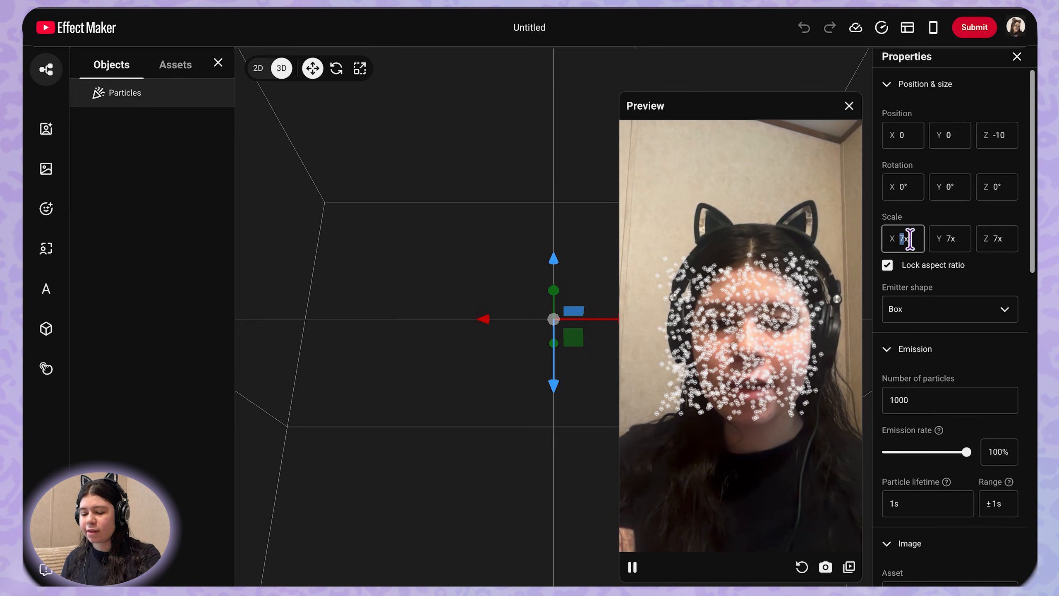
pyautogui.write('8')
pyautogui.press('Return')
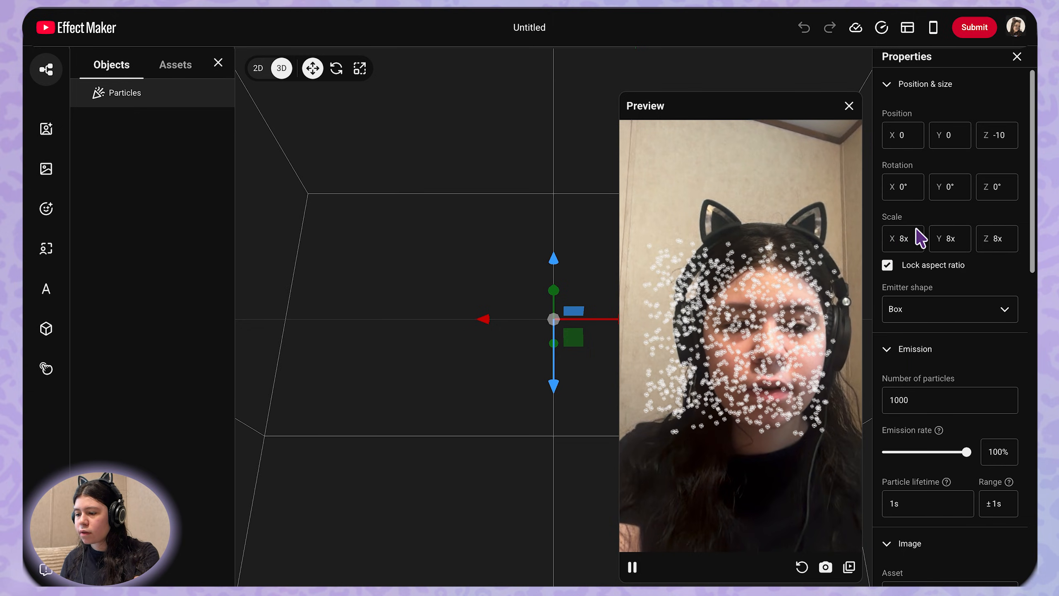
pyautogui.write('9')
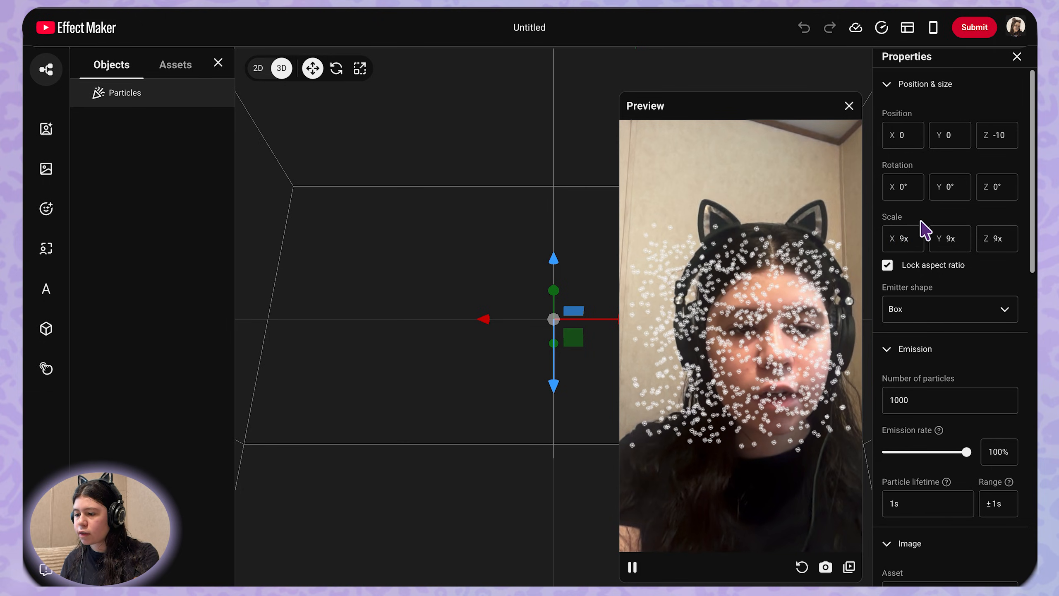
pyautogui.write('10')
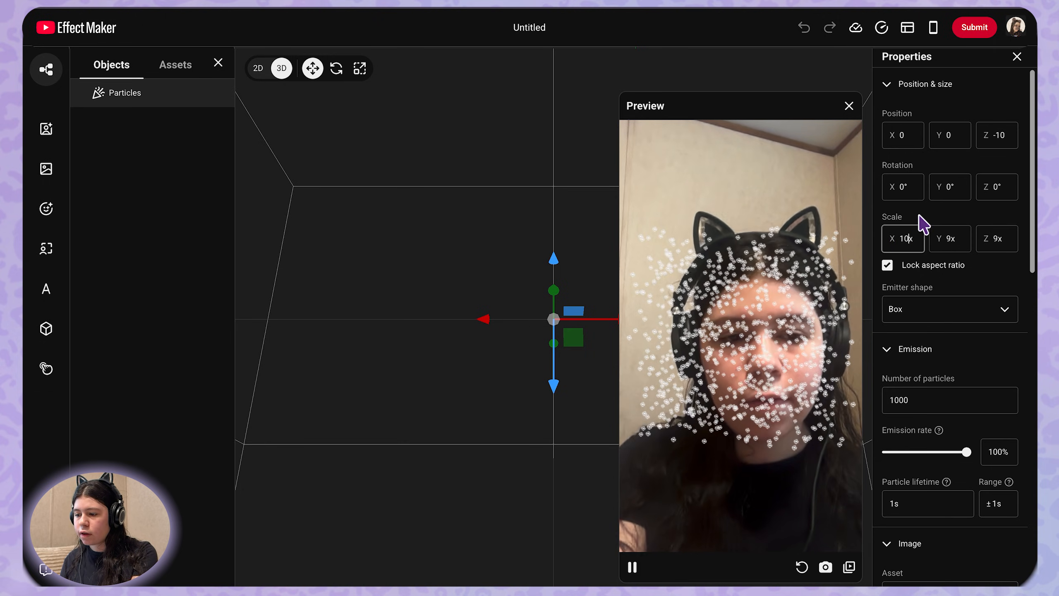
pyautogui.press('Return')
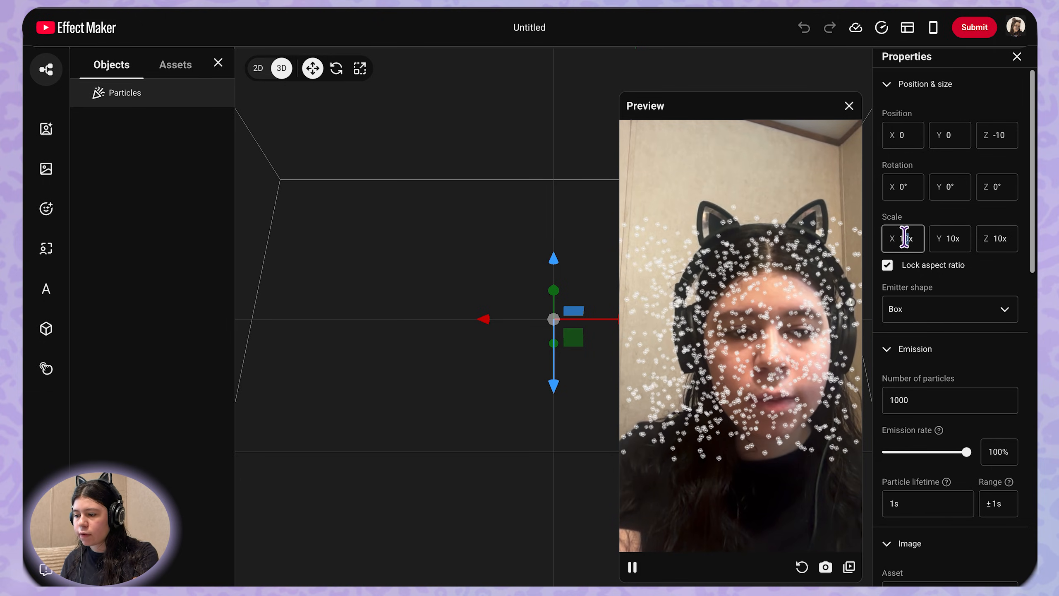
pyautogui.write('1')
pyautogui.press('Return')
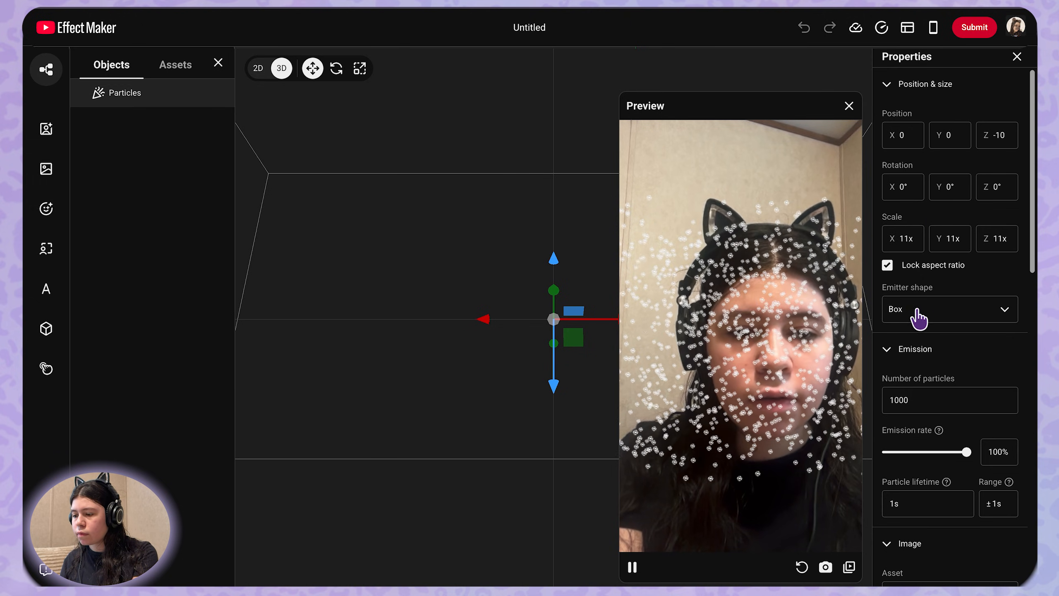
# Unlock the emitter's aspect ratio and set only its Y scale to 14x
pyautogui.click(887, 264)
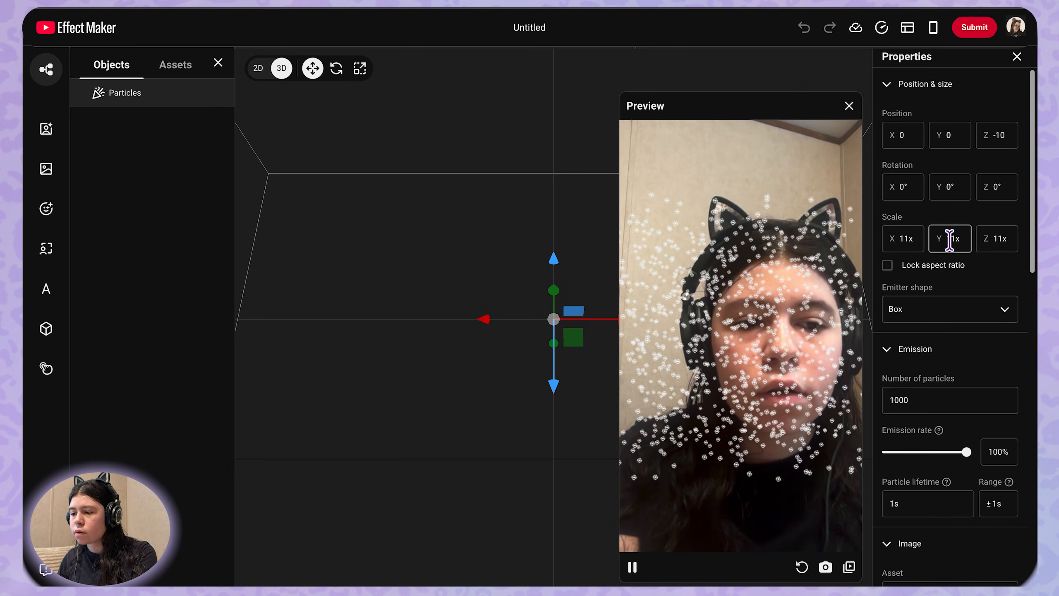
pyautogui.write('4')
pyautogui.press('Return')
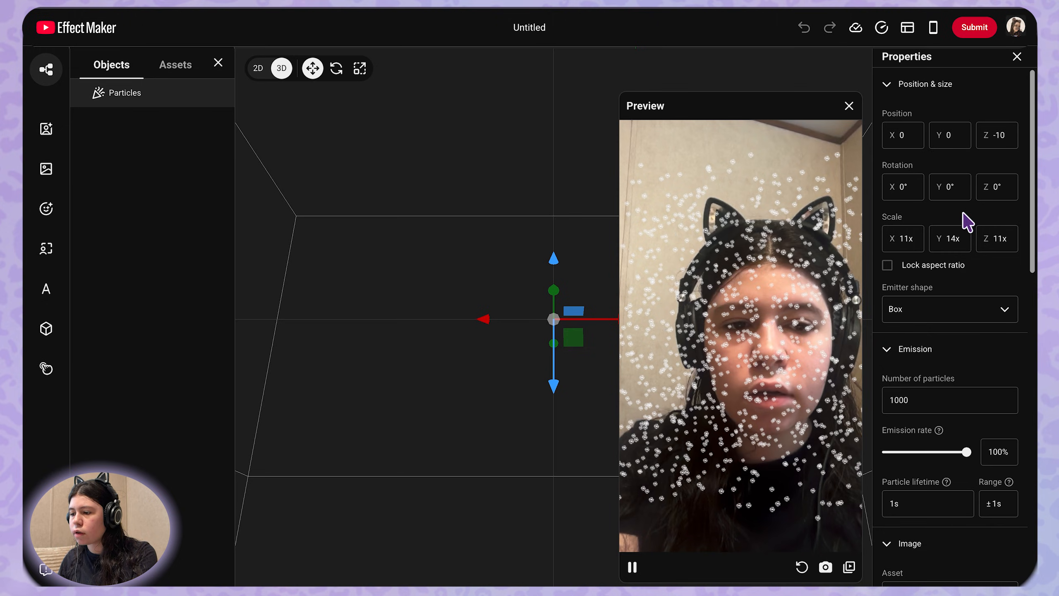
# Try a Y scale of 74x on the emitter and return it to 14x
pyautogui.moveTo(951, 236); pyautogui.dragTo(973, 229)
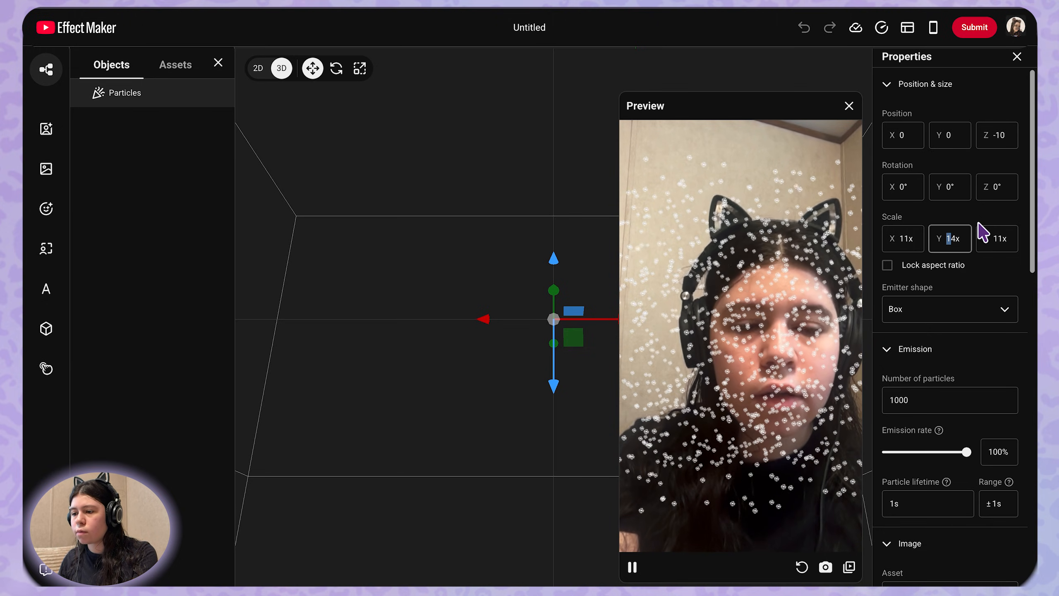
pyautogui.write('7')
pyautogui.press('Return')
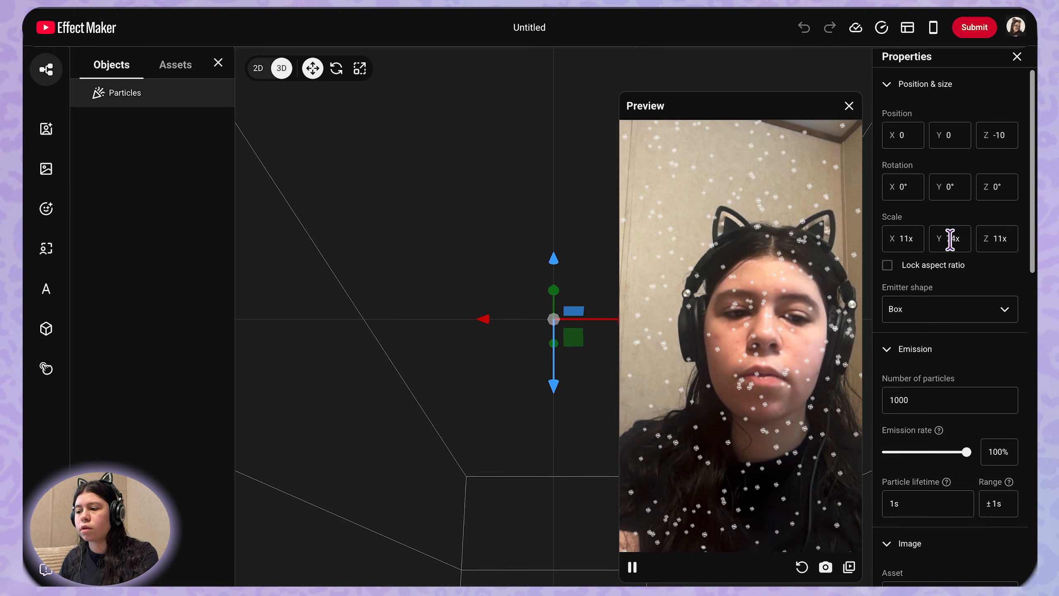
pyautogui.moveTo(952, 239); pyautogui.dragTo(982, 249)
pyautogui.write('1')
pyautogui.press('Return')
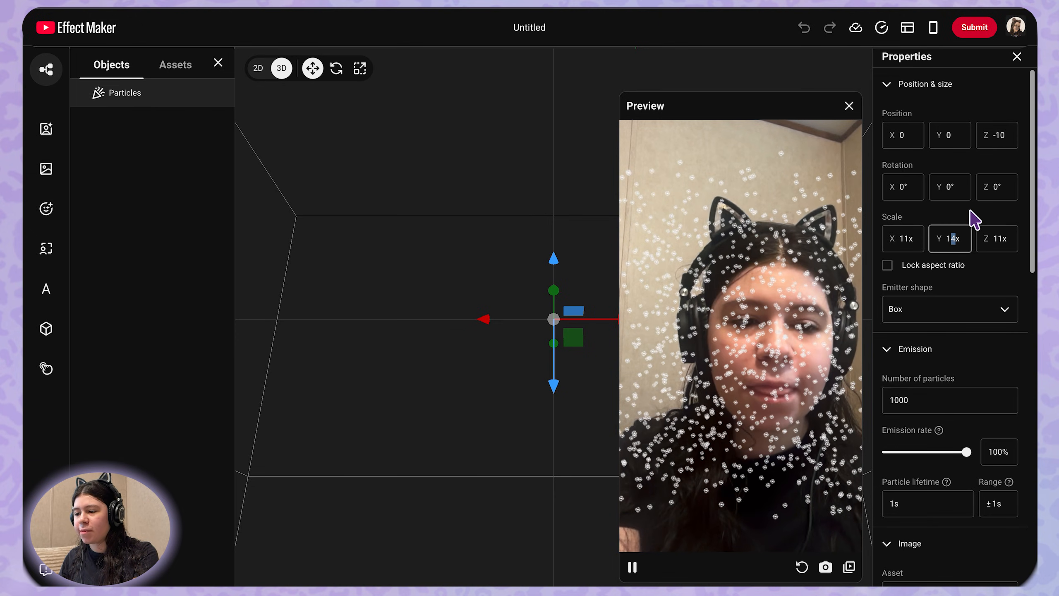
# Raise the emitter's Y scale in stages to 17x, 18x and 19x
pyautogui.write('7')
pyautogui.press('Return')
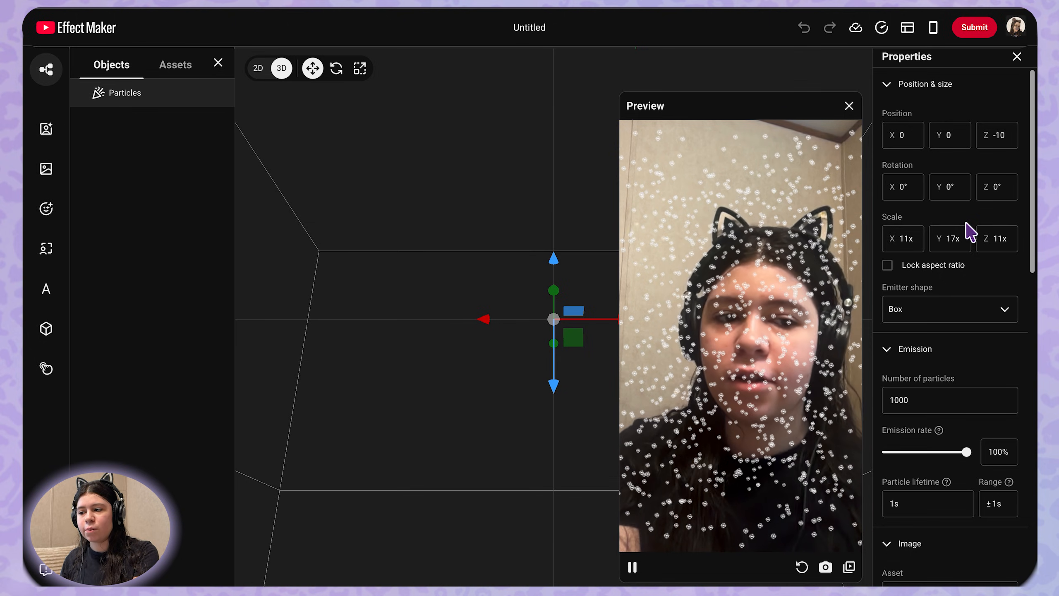
pyautogui.click(951, 240)
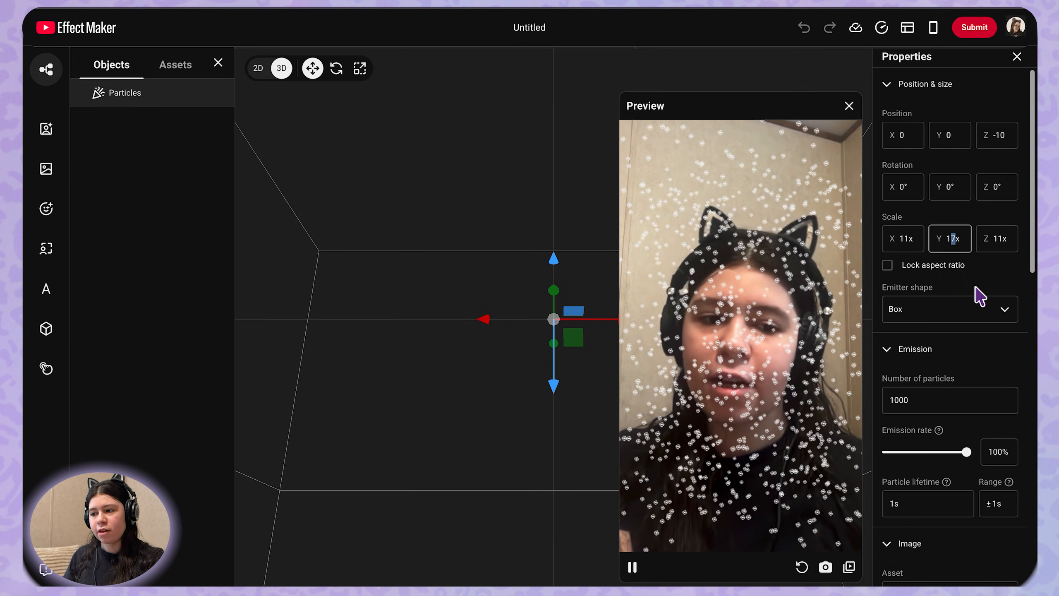
pyautogui.write('8')
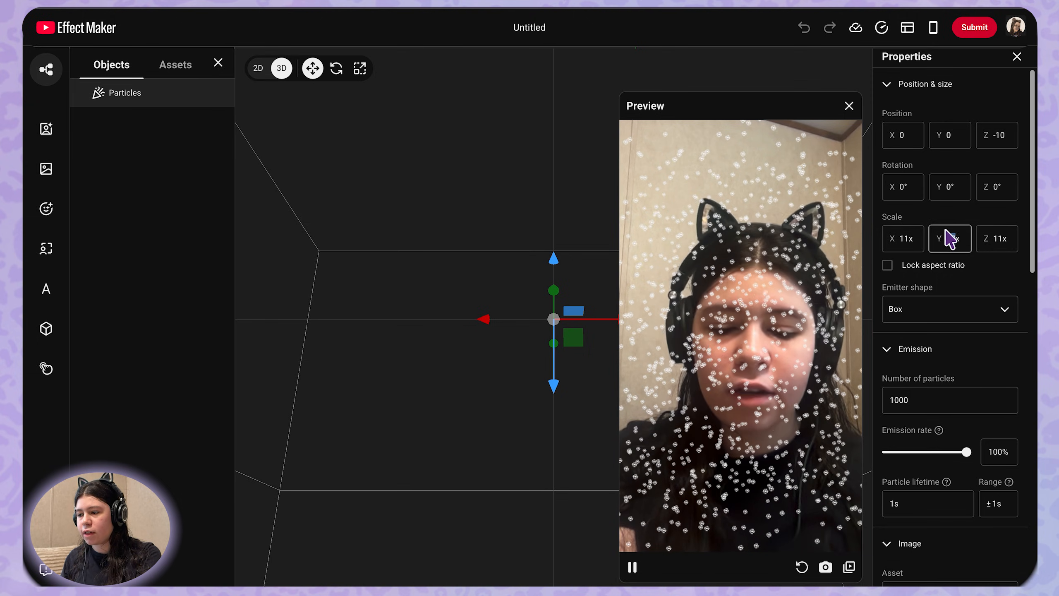
pyautogui.press('Return')
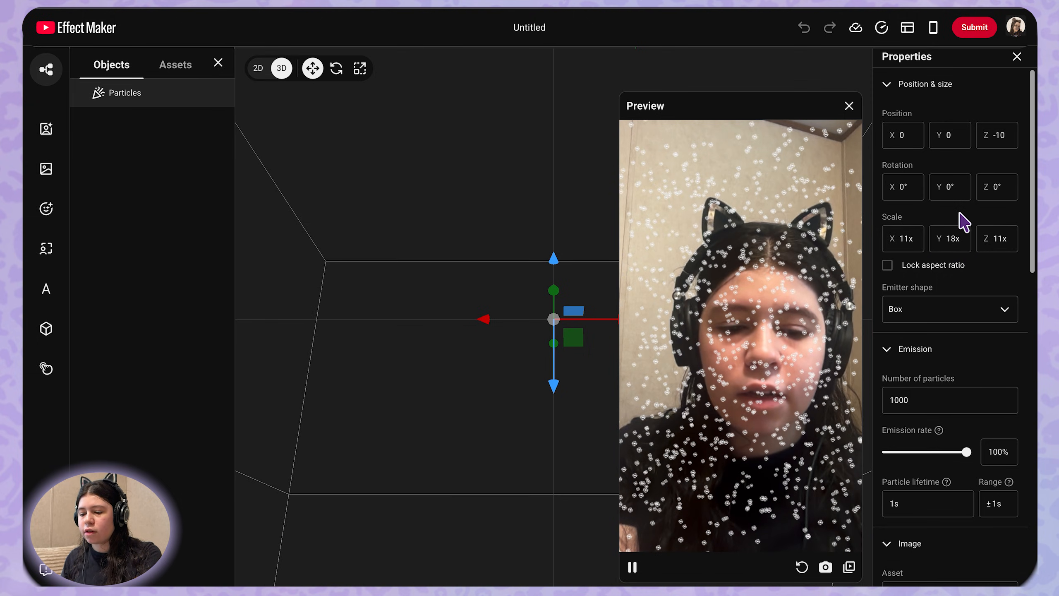
pyautogui.moveTo(950, 239); pyautogui.dragTo(999, 244)
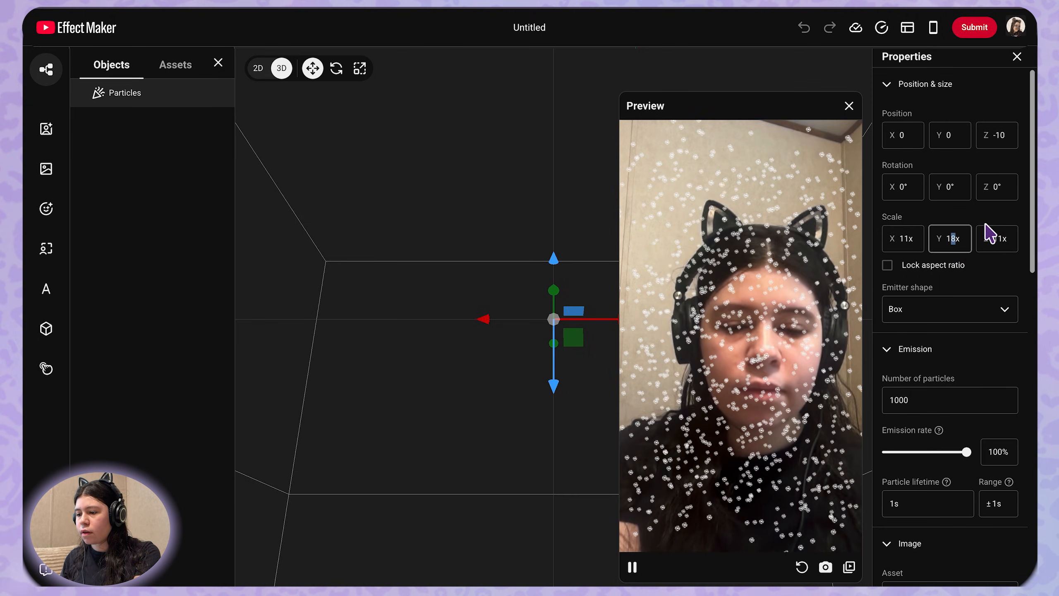
pyautogui.write('9')
pyautogui.press('Return')
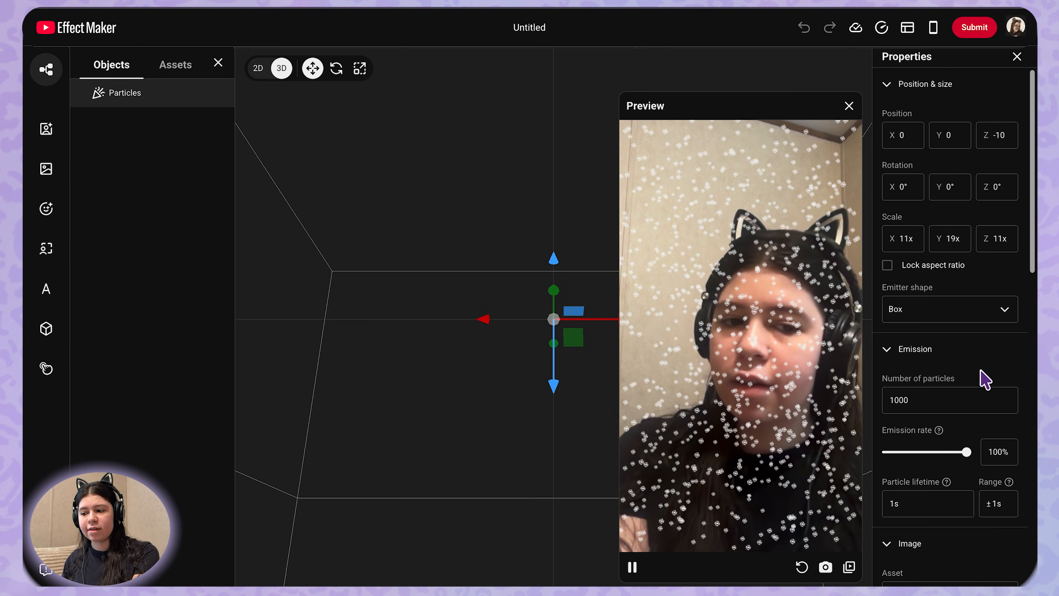
# Reduce the number of emitted particles in stages to 600, 300 and finally 200
pyautogui.scroll(-1, 938, 384)
pyautogui.moveTo(899, 374); pyautogui.dragTo(887, 374)
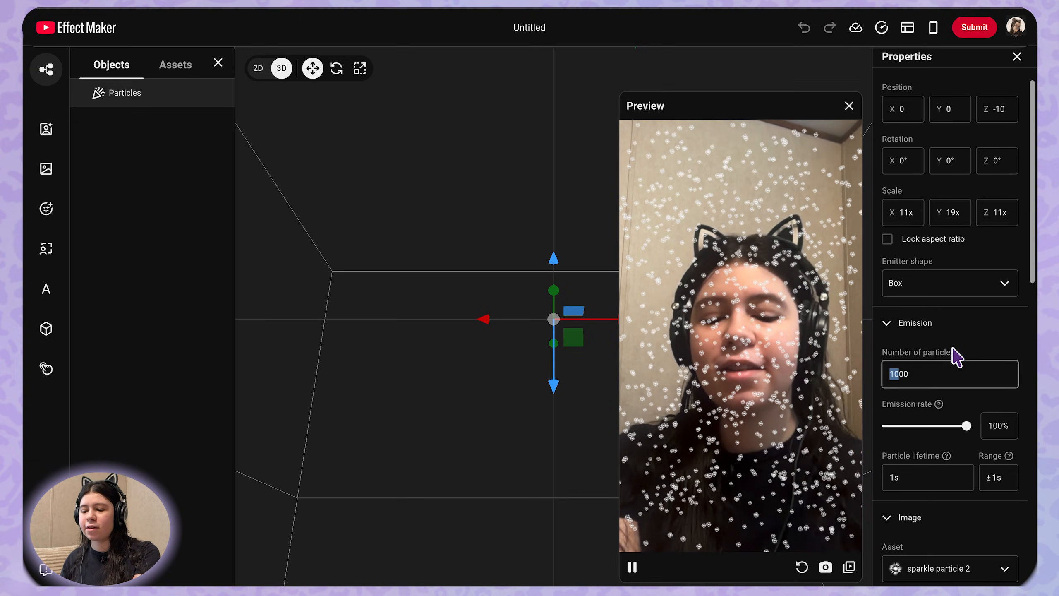
pyautogui.write('6')
pyautogui.press('Return')
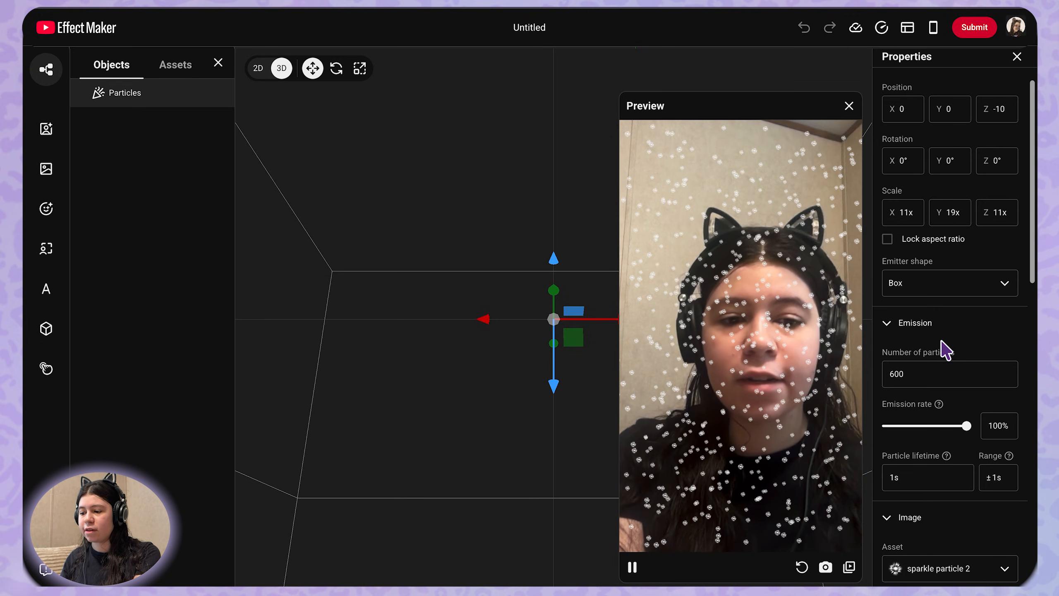
pyautogui.doubleClick(895, 373)
pyautogui.write('300')
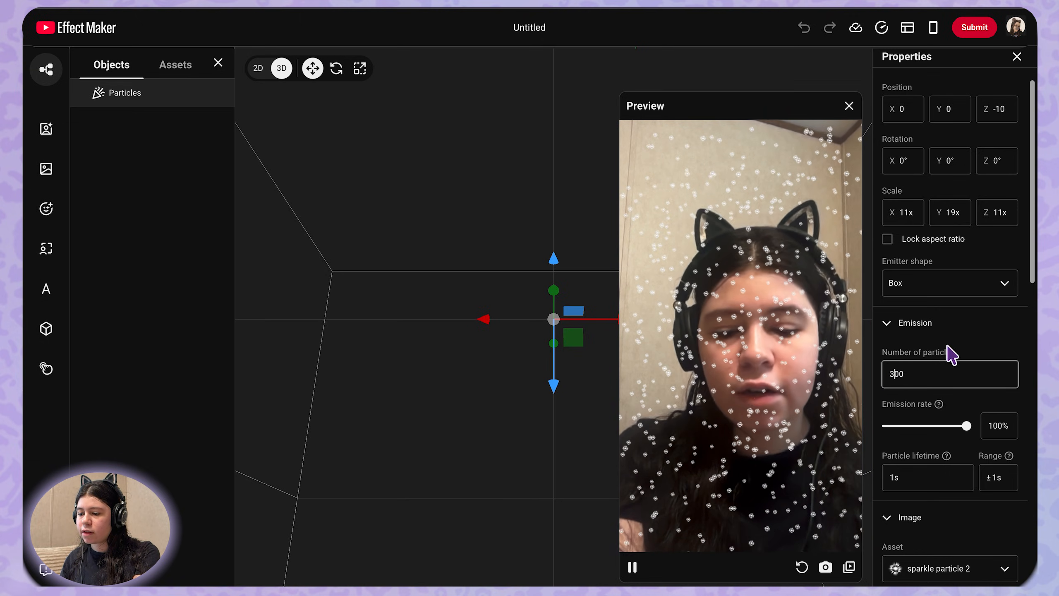
pyautogui.press('Return')
pyautogui.moveTo(893, 373); pyautogui.dragTo(872, 382)
pyautogui.write('2')
pyautogui.press('Return')
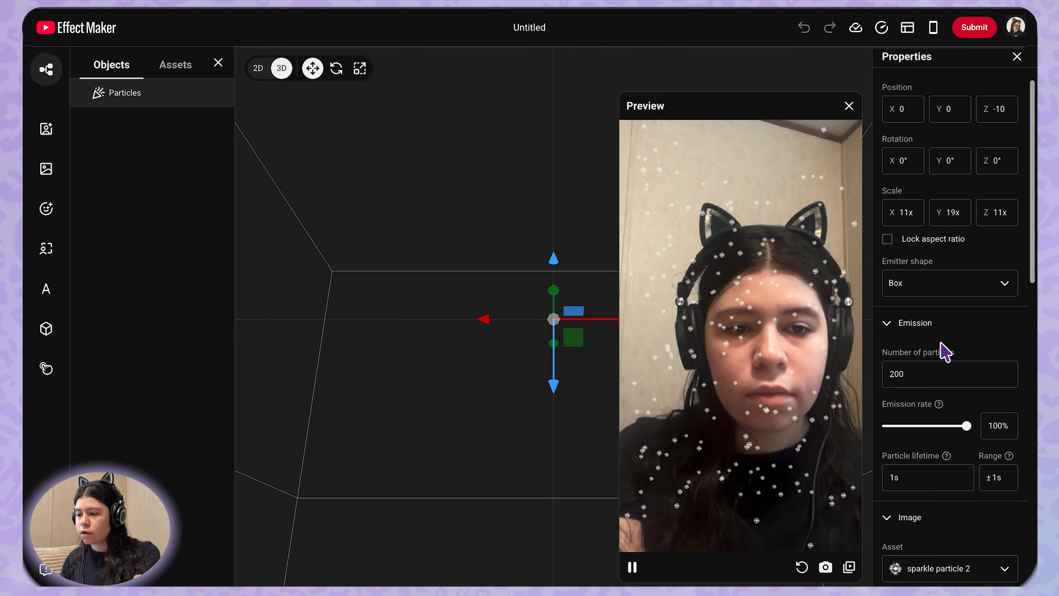
# Set the emitter's Y scale to 20x, leaving X and Z alone
pyautogui.doubleClick(955, 212)
pyautogui.write('20x')
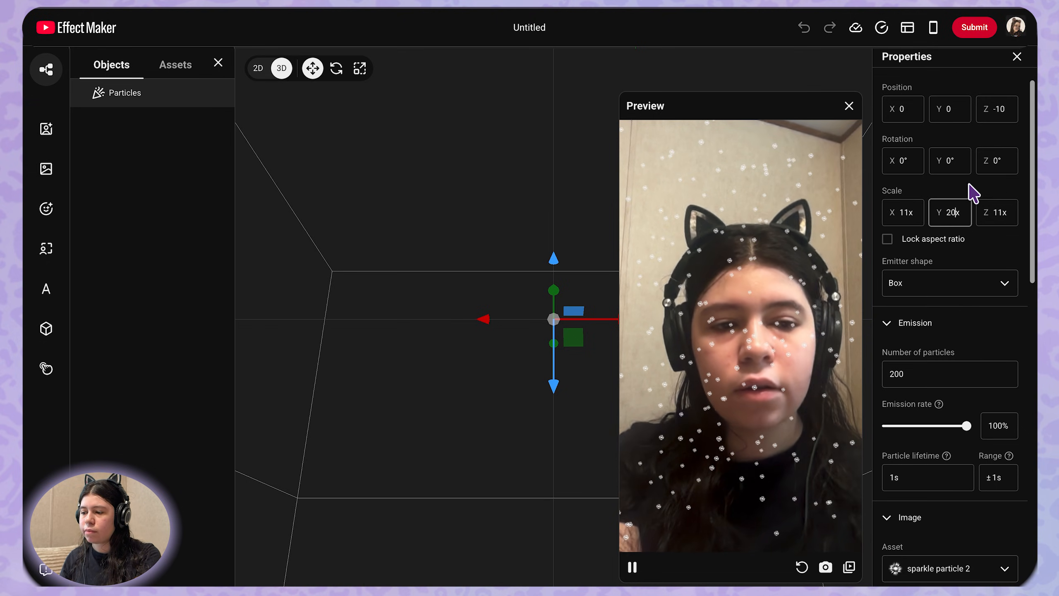
pyautogui.press('Return')
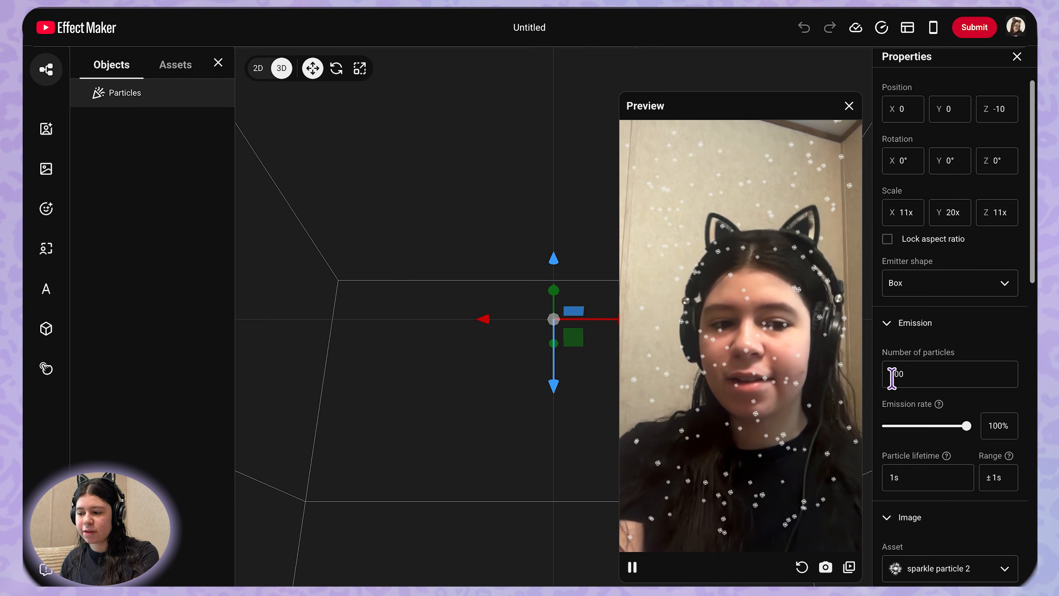
pyautogui.scroll(-1, 999, 371)
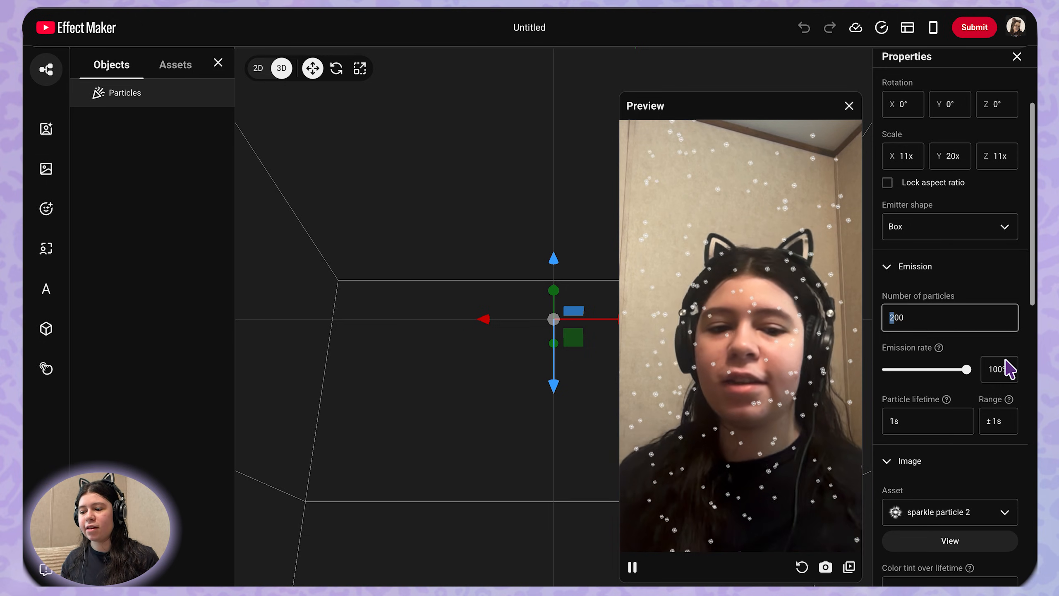
pyautogui.click(962, 394)
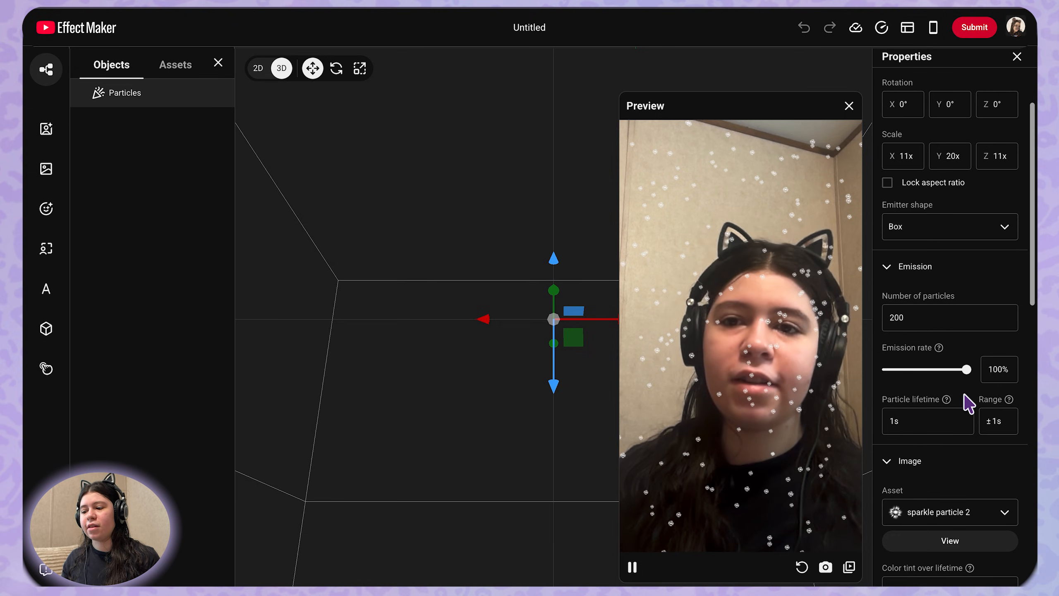
pyautogui.click(939, 419)
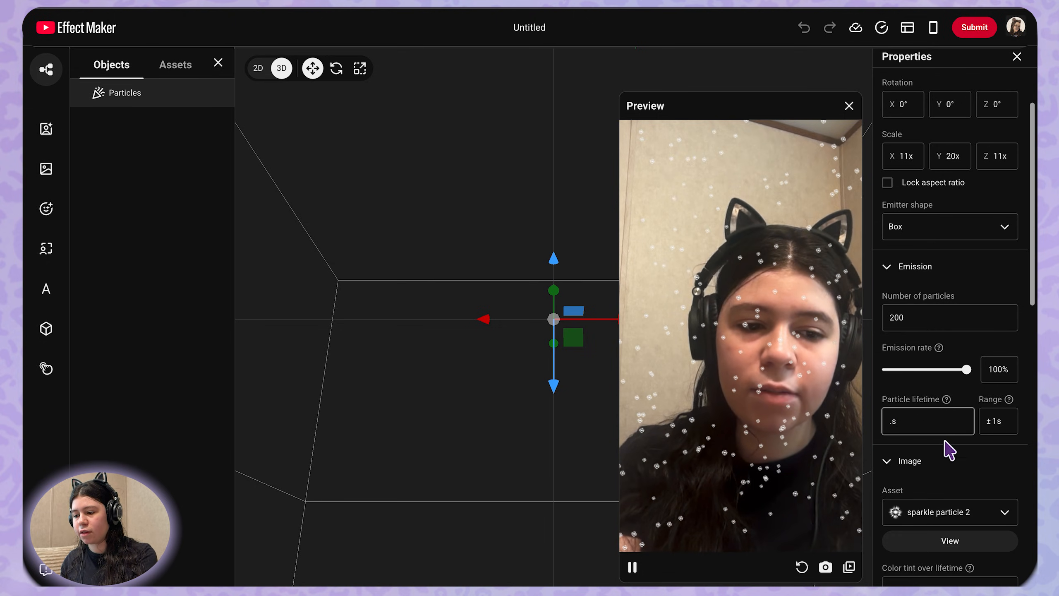
pyautogui.click(961, 406)
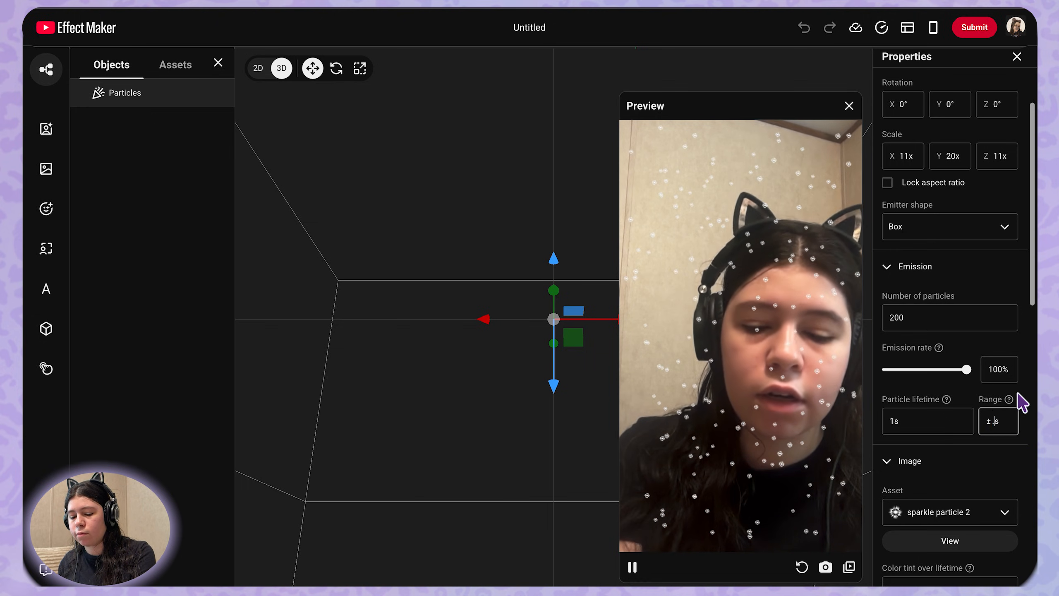
# Set the particle lifetime range to ±0.2 s and the particle lifetime to 0.4 s
pyautogui.write('.')
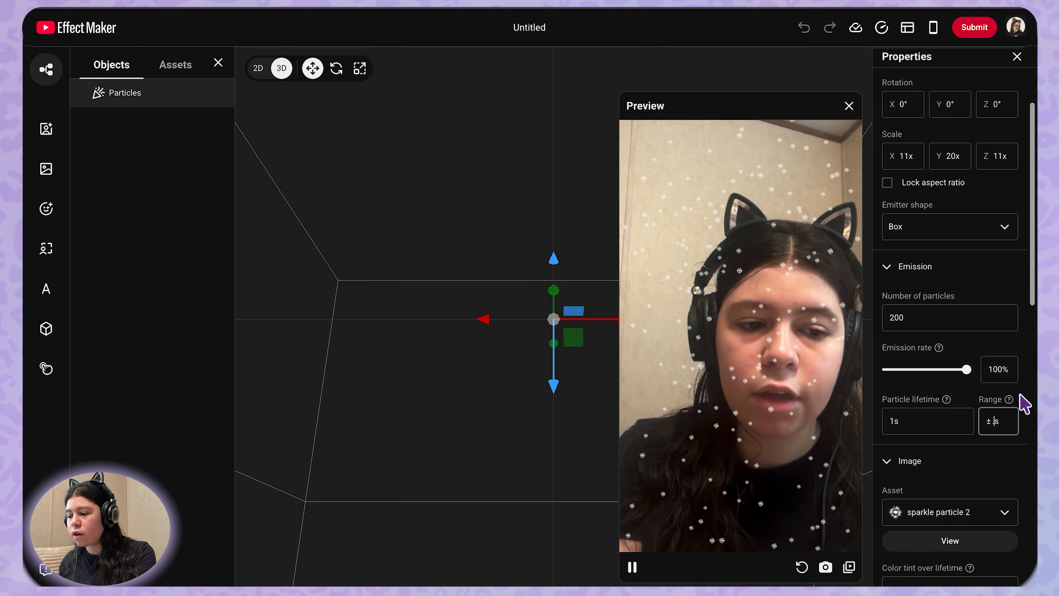
pyautogui.write('2')
pyautogui.press('Return')
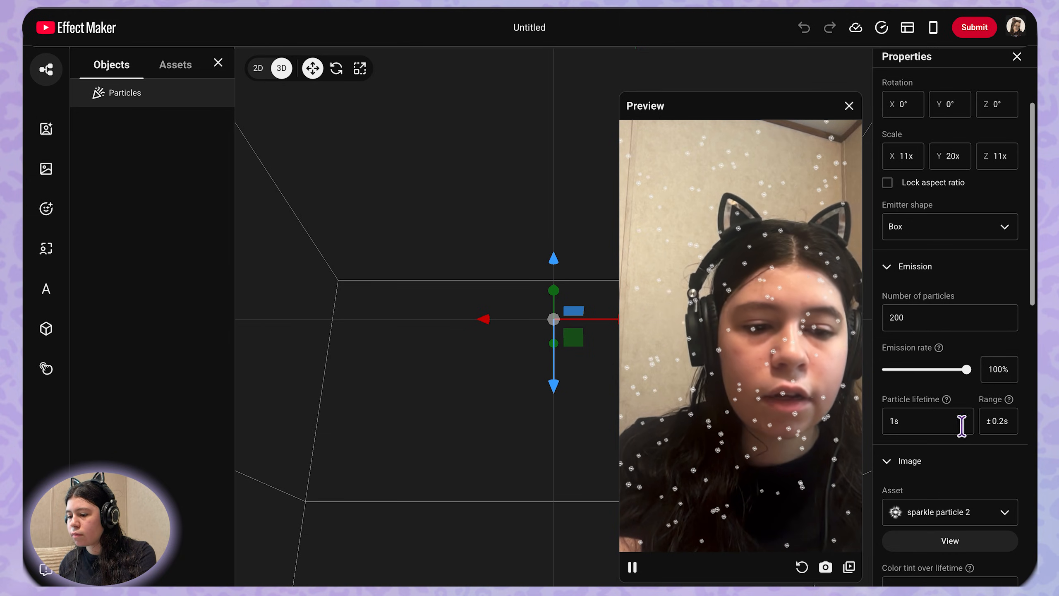
pyautogui.click(925, 420)
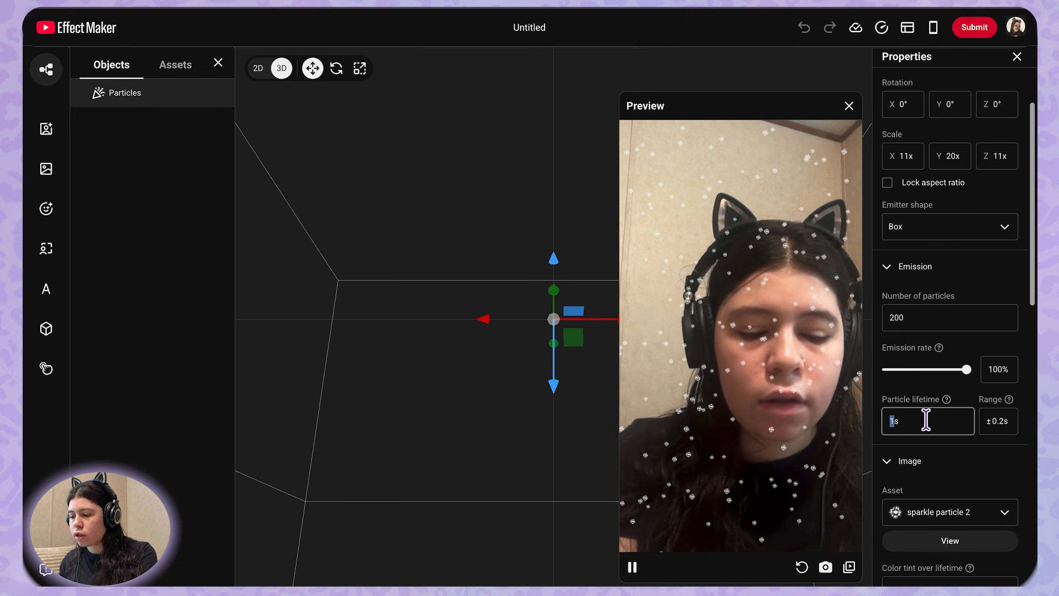
pyautogui.write('.4')
pyautogui.press('Return')
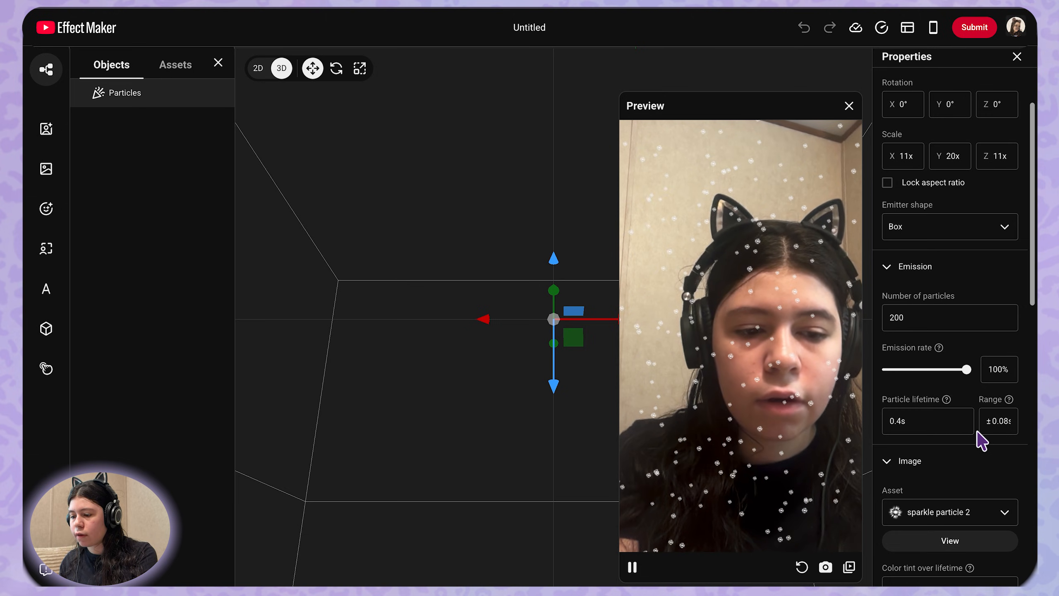
# Reduce the particle lifetime in stages to 0.2 s and 0.1 s
pyautogui.click(909, 420)
pyautogui.write('.2')
pyautogui.press('Return')
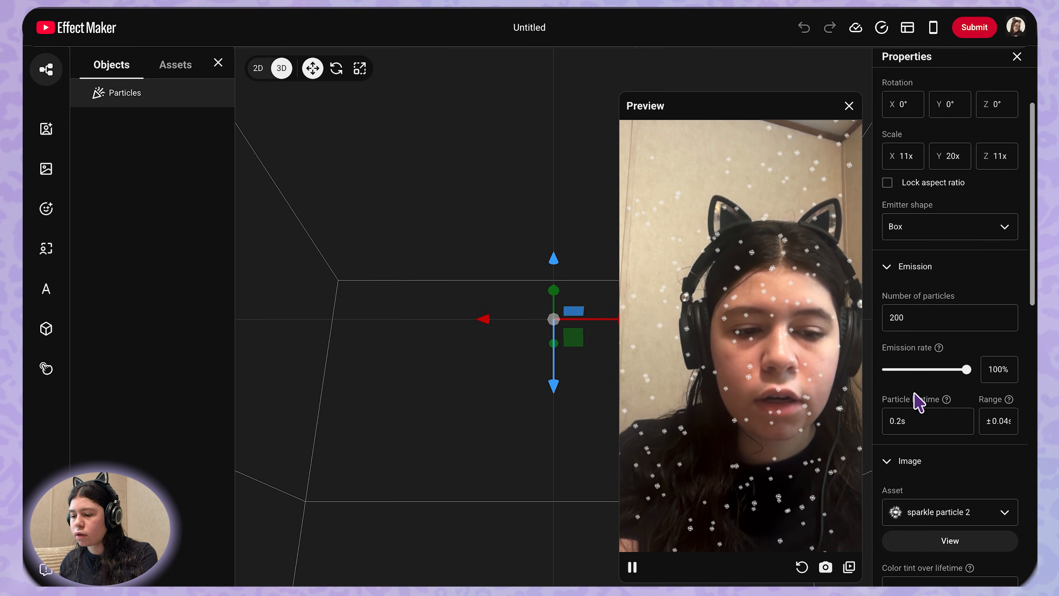
pyautogui.click(895, 421)
pyautogui.write('.1')
pyautogui.press('Return')
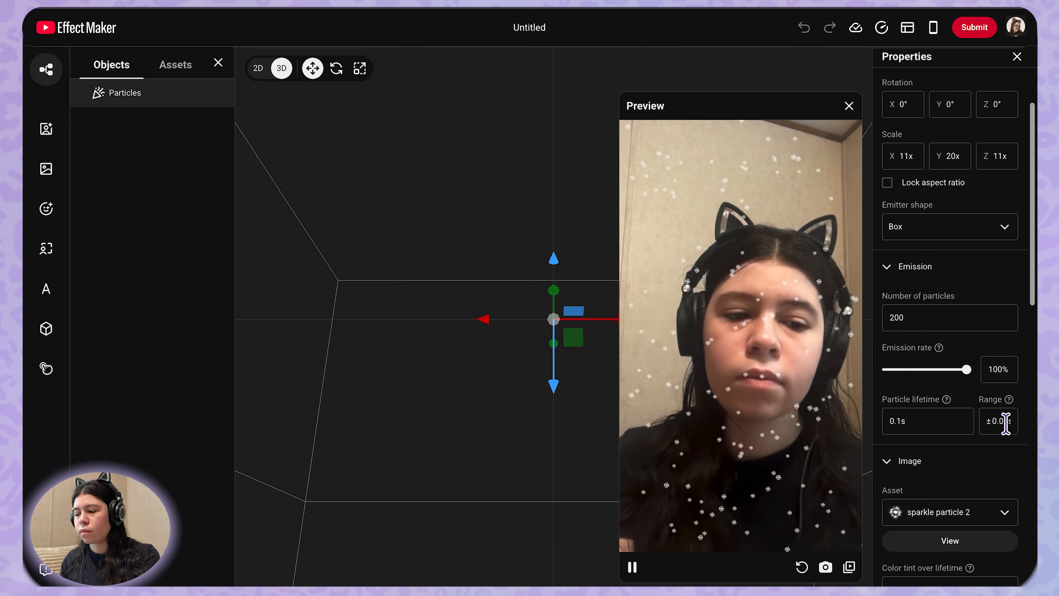
# Set the particle lifetime range to ±0.1 s
pyautogui.moveTo(999, 421); pyautogui.dragTo(1018, 424)
pyautogui.write('.1')
pyautogui.press('Return')
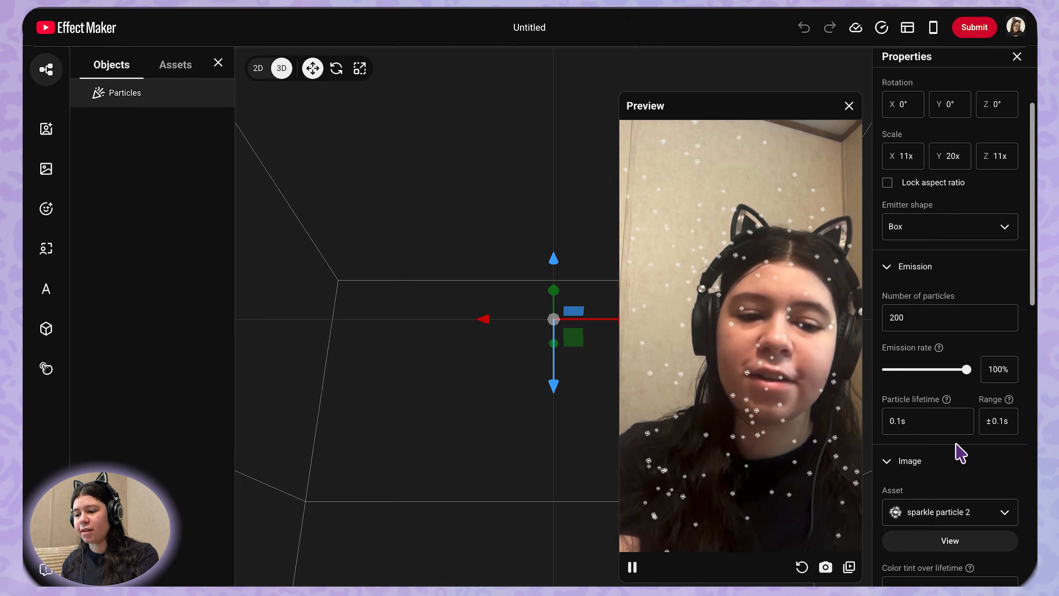
# Raise the particle lifetime in stages to 0.2 s and 0.25 s
pyautogui.scroll(-1, 955, 442)
pyautogui.click(930, 389)
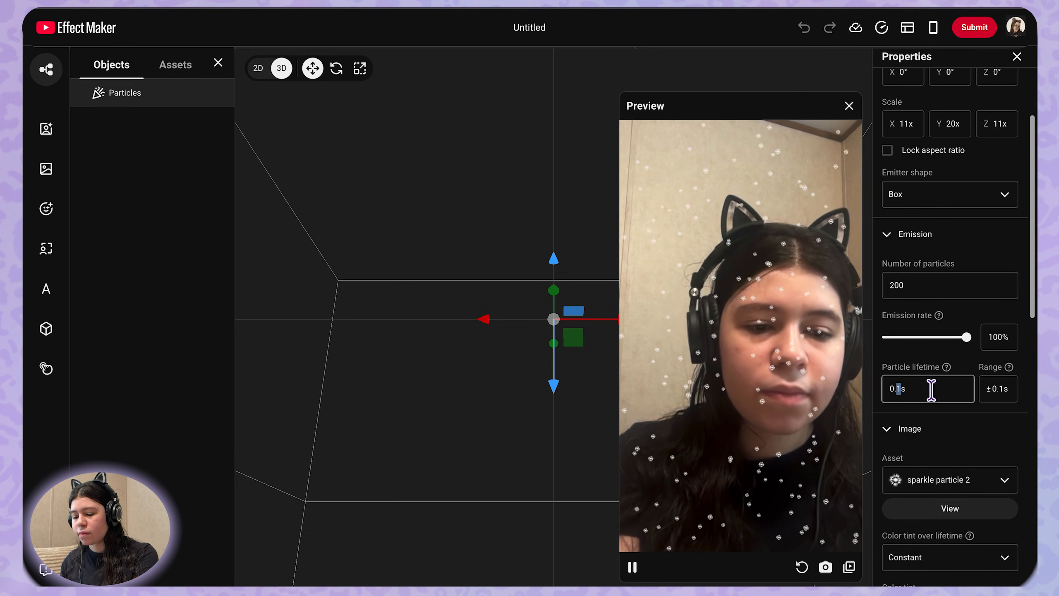
pyautogui.write('2')
pyautogui.press('Return')
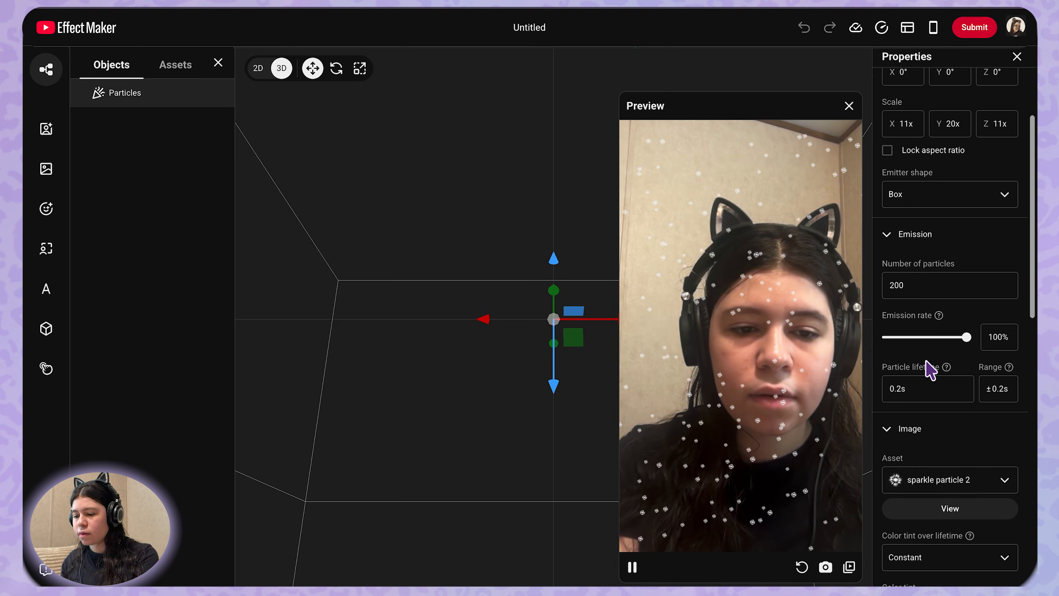
pyautogui.click(901, 386)
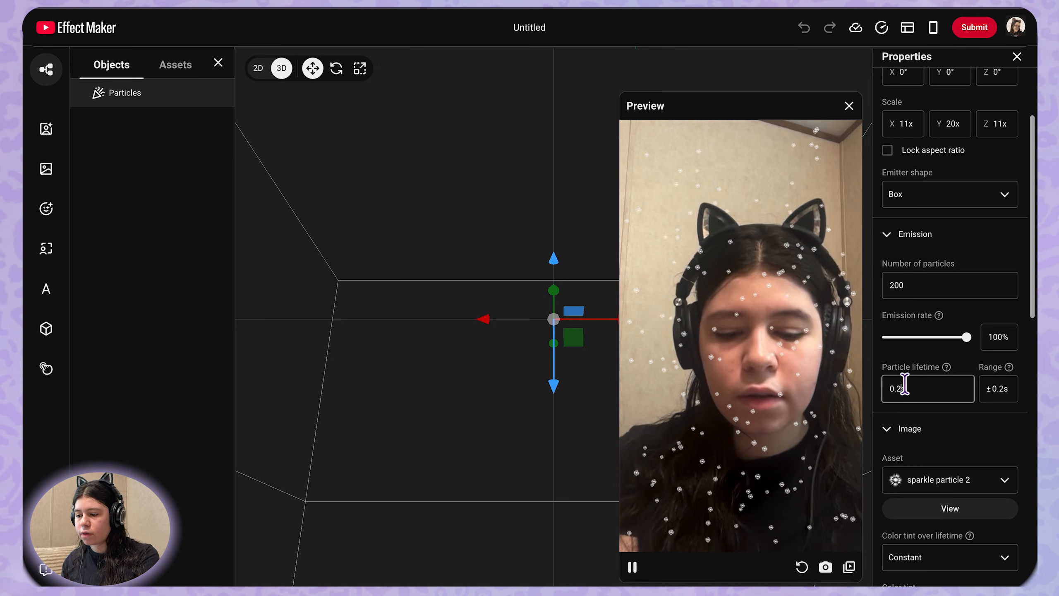
pyautogui.write('5')
pyautogui.press('Return')
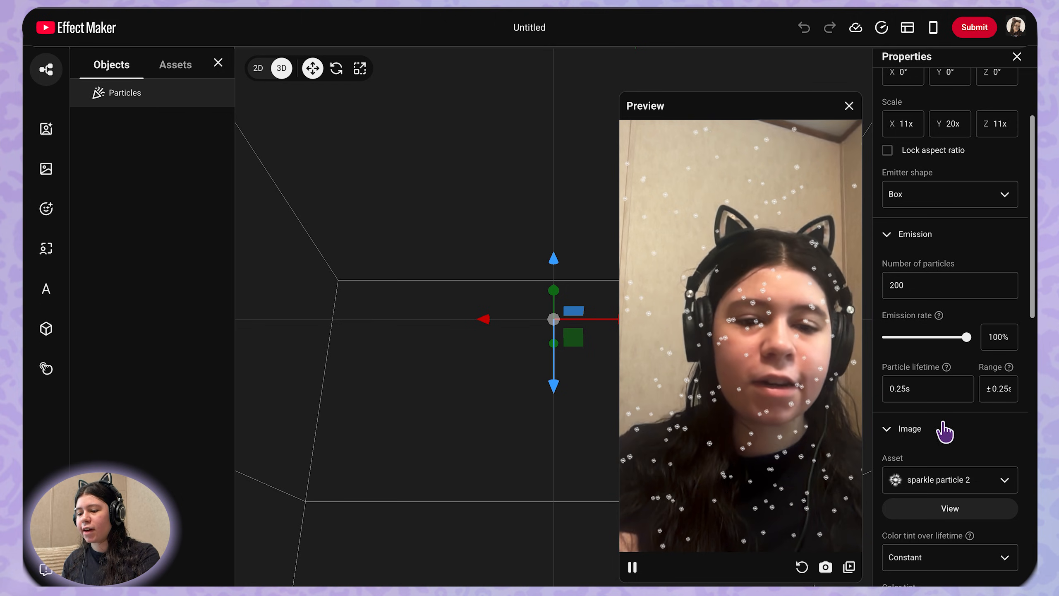
# Reduce the particle size to 8x and further to 7x in the appearance settings
pyautogui.scroll(-6, 958, 438)
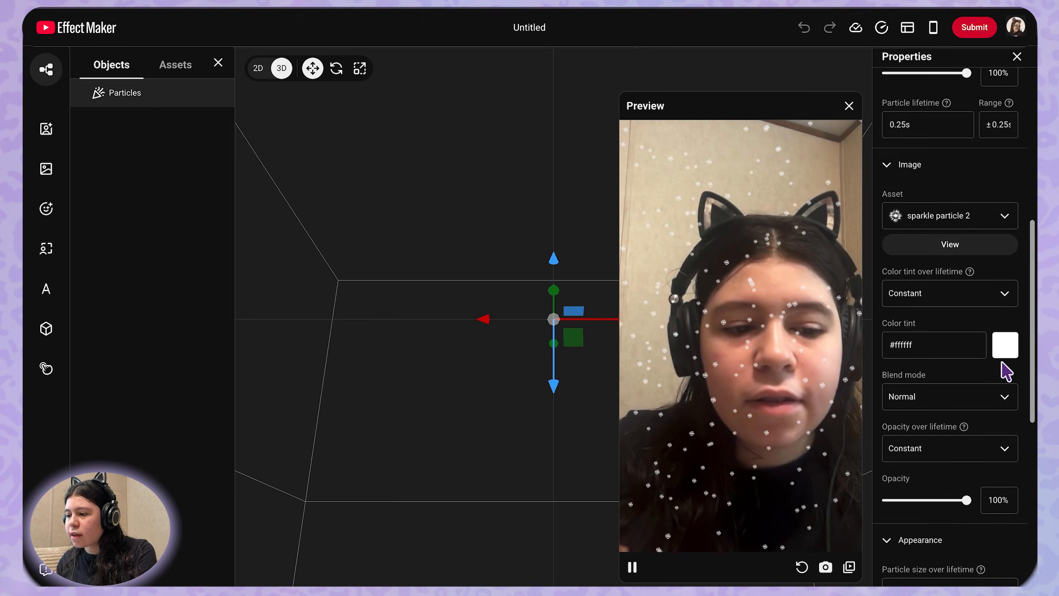
pyautogui.scroll(3, 991, 467)
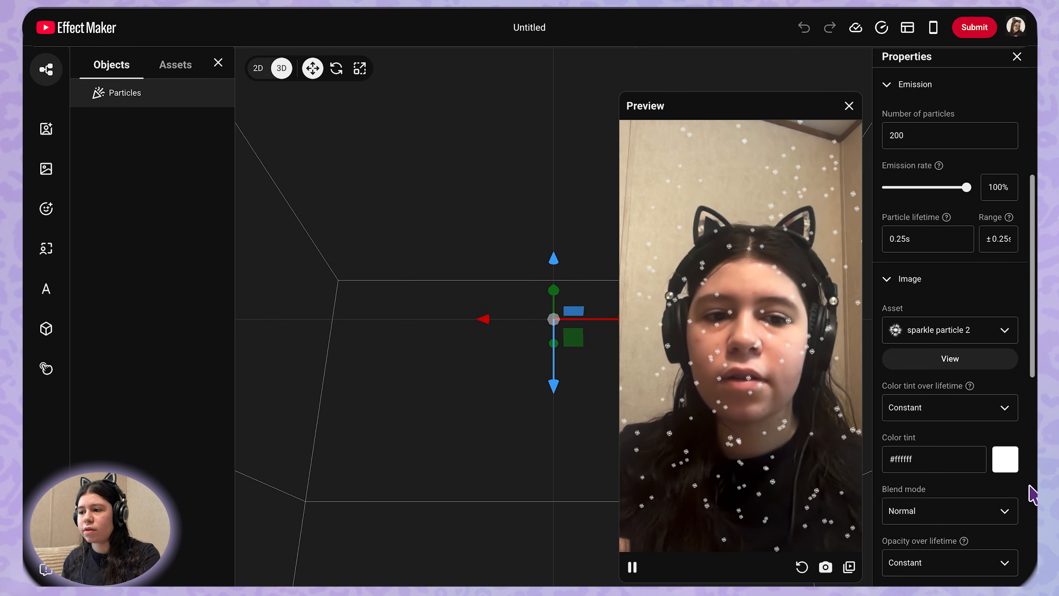
pyautogui.scroll(1, 957, 423)
pyautogui.scroll(-5, 957, 421)
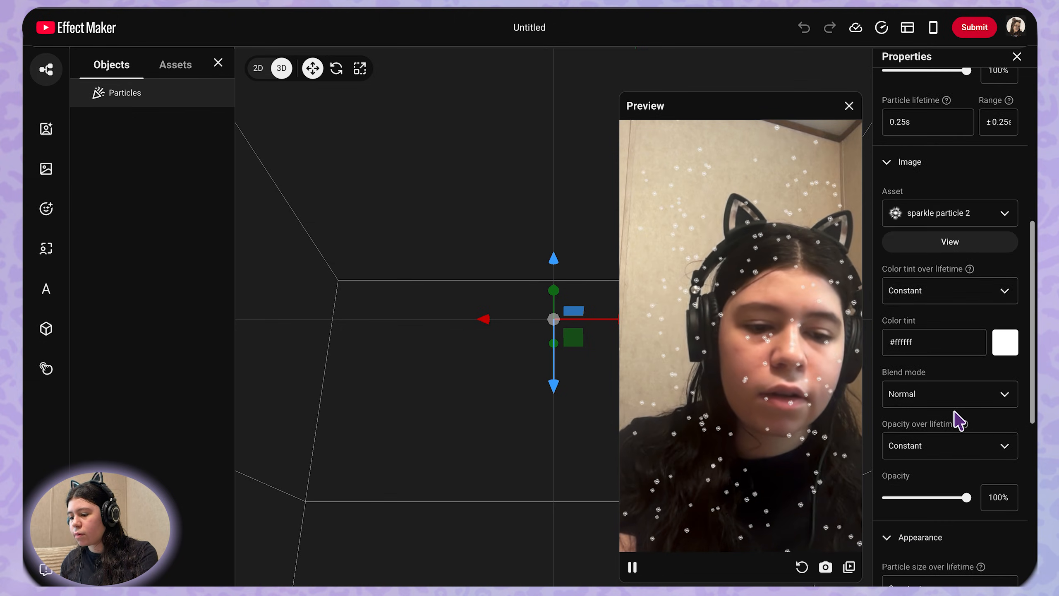
pyautogui.scroll(-8, 957, 421)
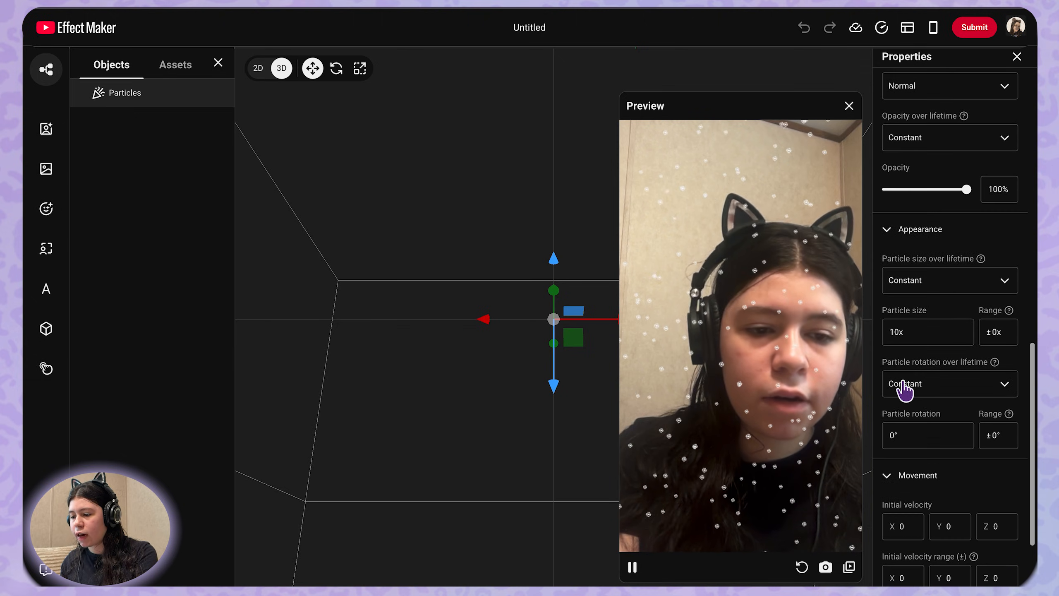
pyautogui.click(914, 329)
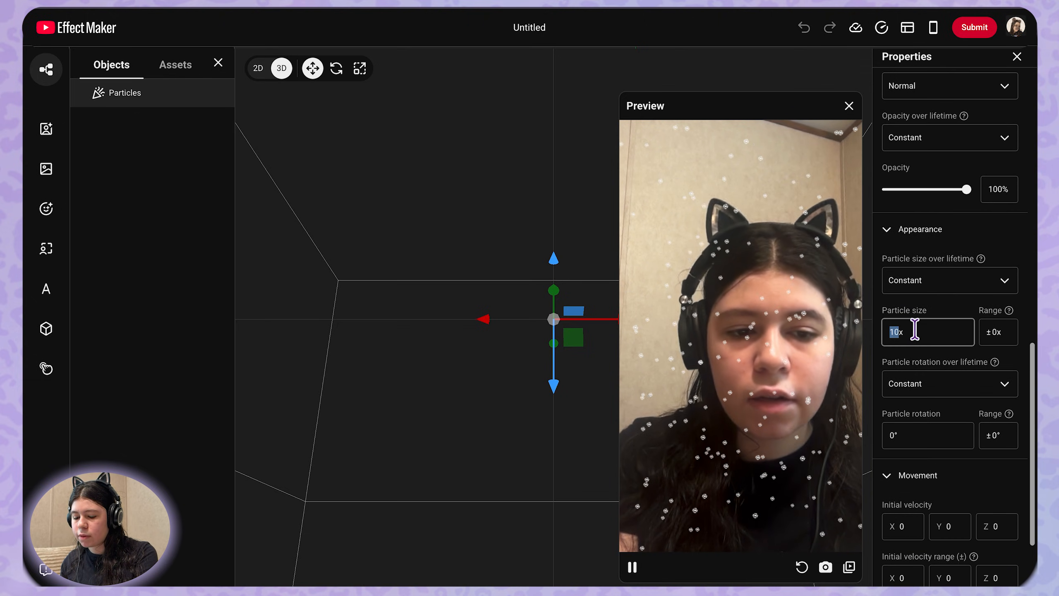
pyautogui.write('8x')
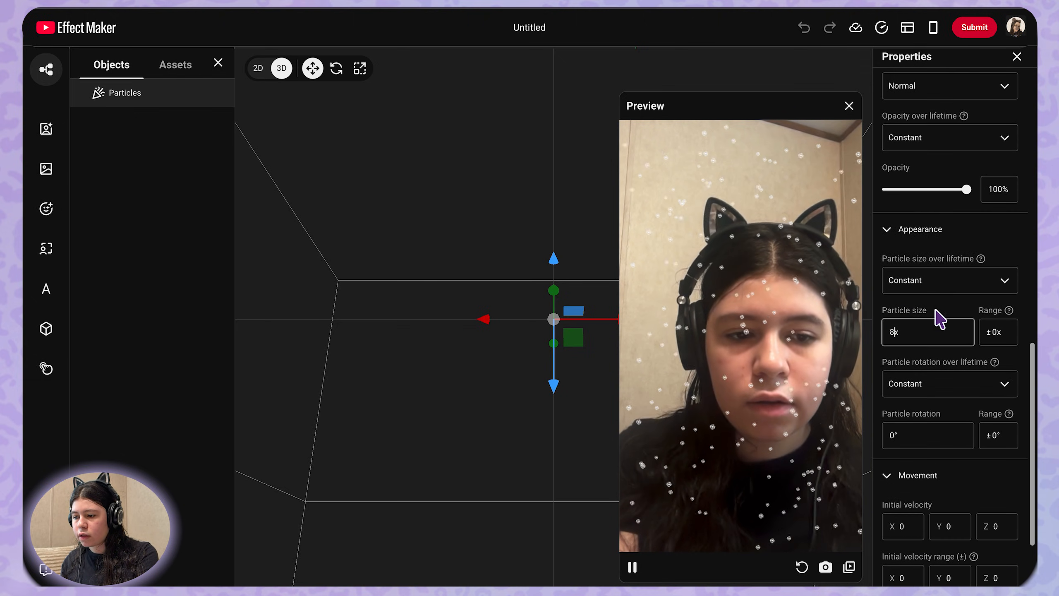
pyautogui.click(918, 333)
pyautogui.write('7')
pyautogui.press('Return')
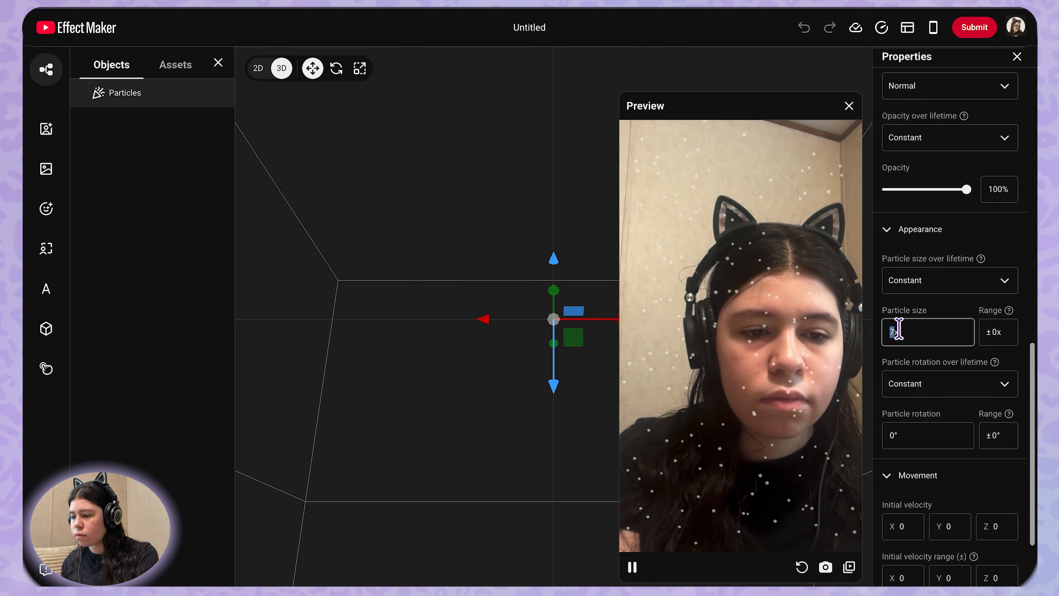
# Set the particle size range to ±3x and the particle size to 6x
pyautogui.click(994, 333)
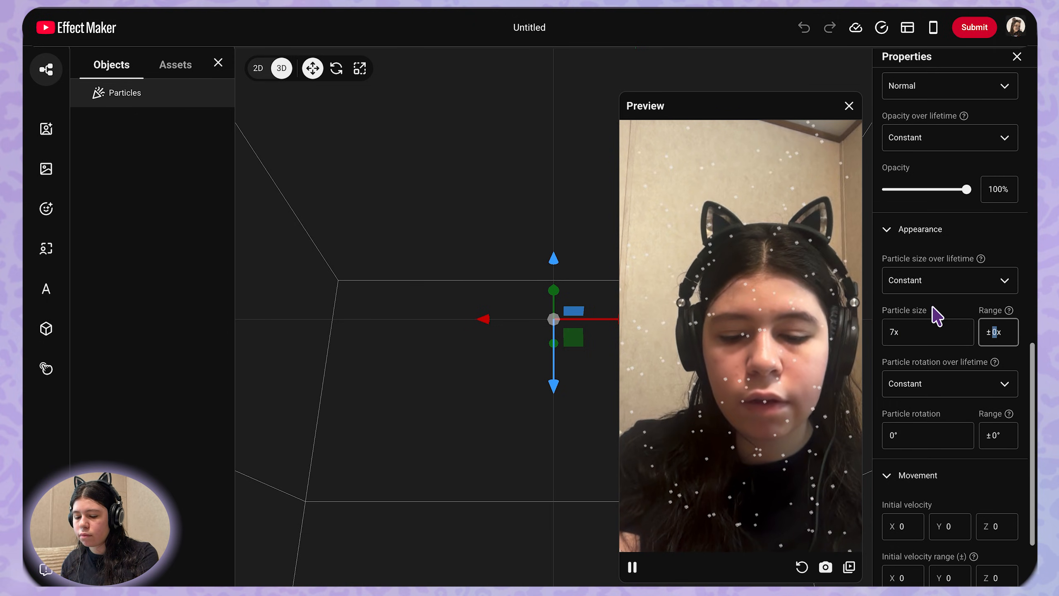
pyautogui.write('3')
pyautogui.press('Return')
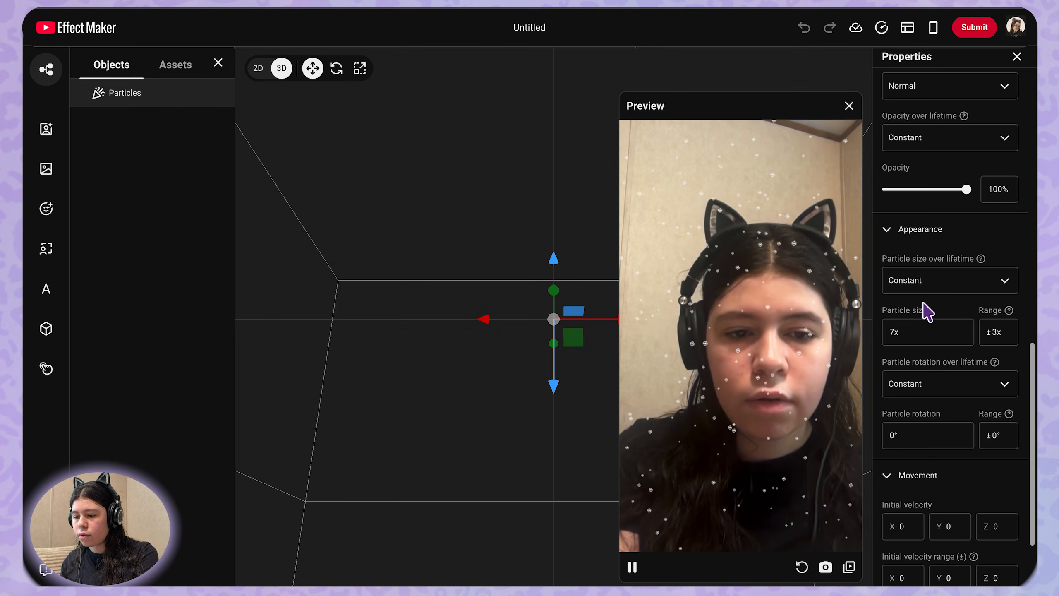
pyautogui.click(956, 330)
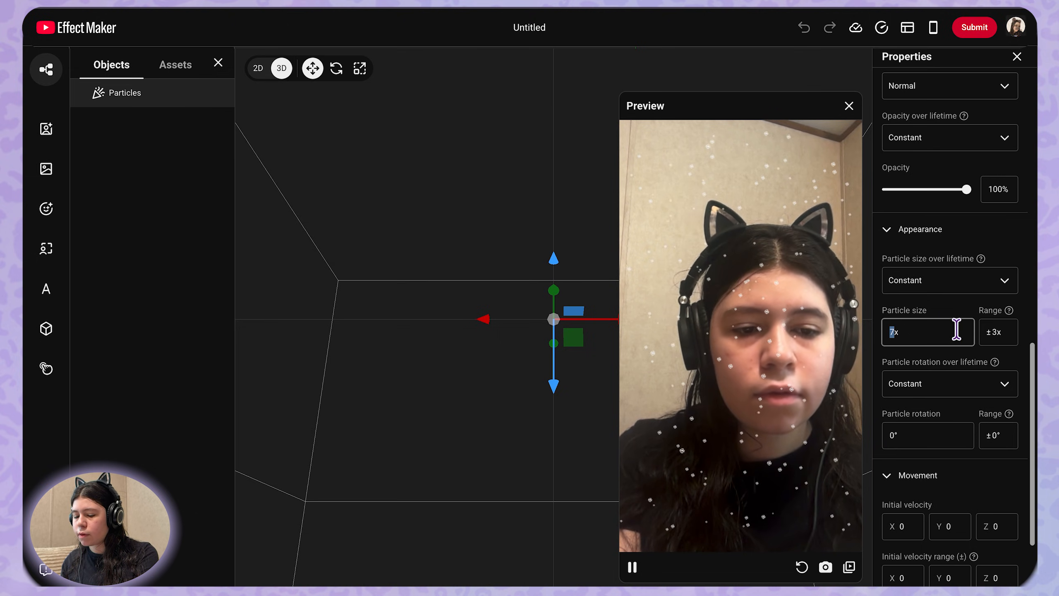
pyautogui.write('6')
pyautogui.press('Return')
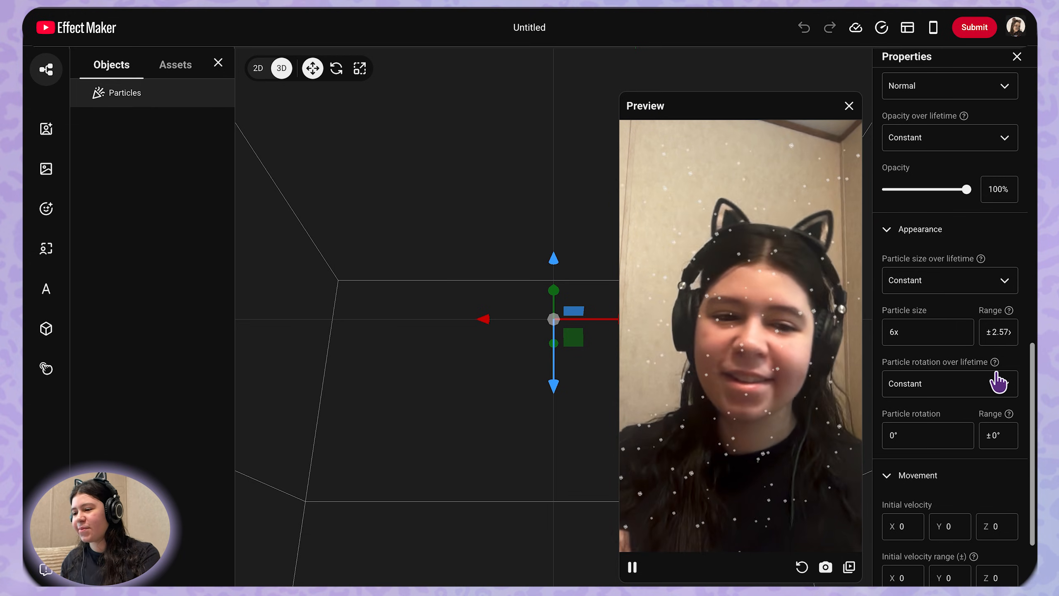
# Tint the particles red #ff0000, pale pink #ffc0c0, light purple #e8c0ff and finally vivid purple #aa00ff
pyautogui.scroll(10, 974, 367)
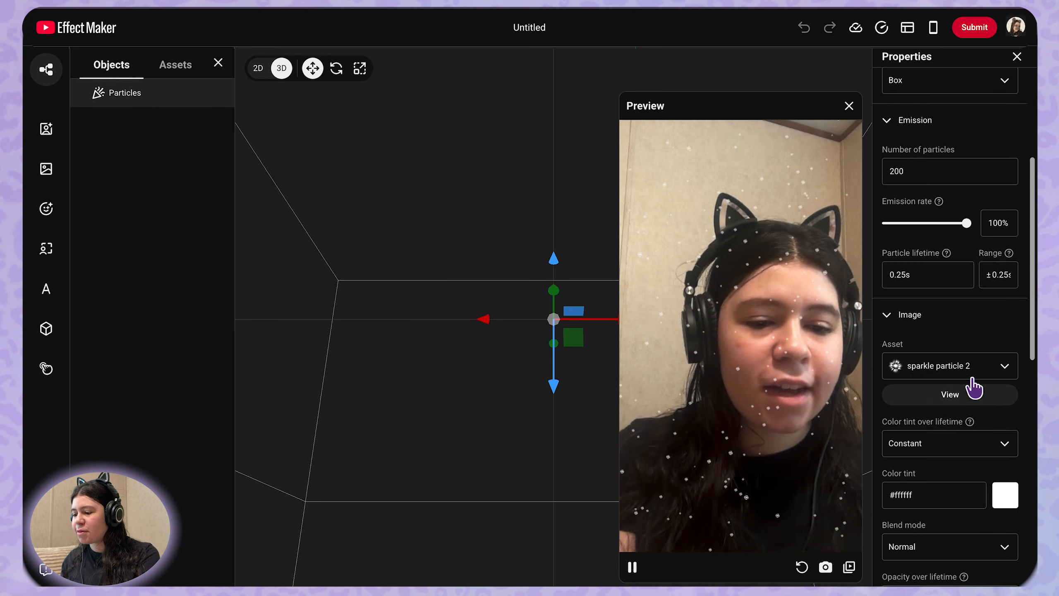
pyautogui.scroll(-2, 973, 387)
pyautogui.click(998, 415)
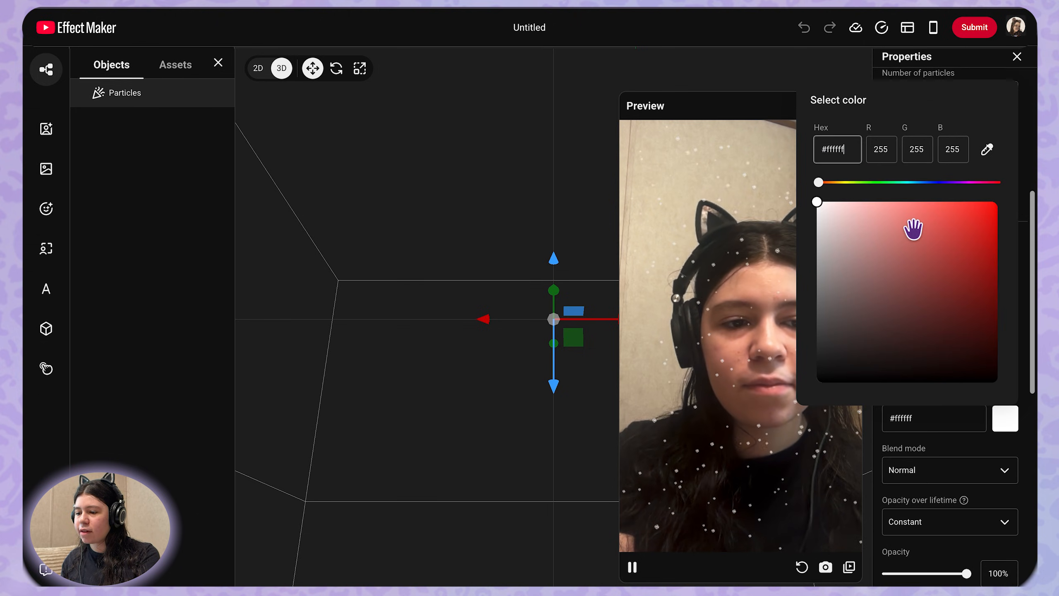
pyautogui.moveTo(913, 230); pyautogui.dragTo(1025, 152)
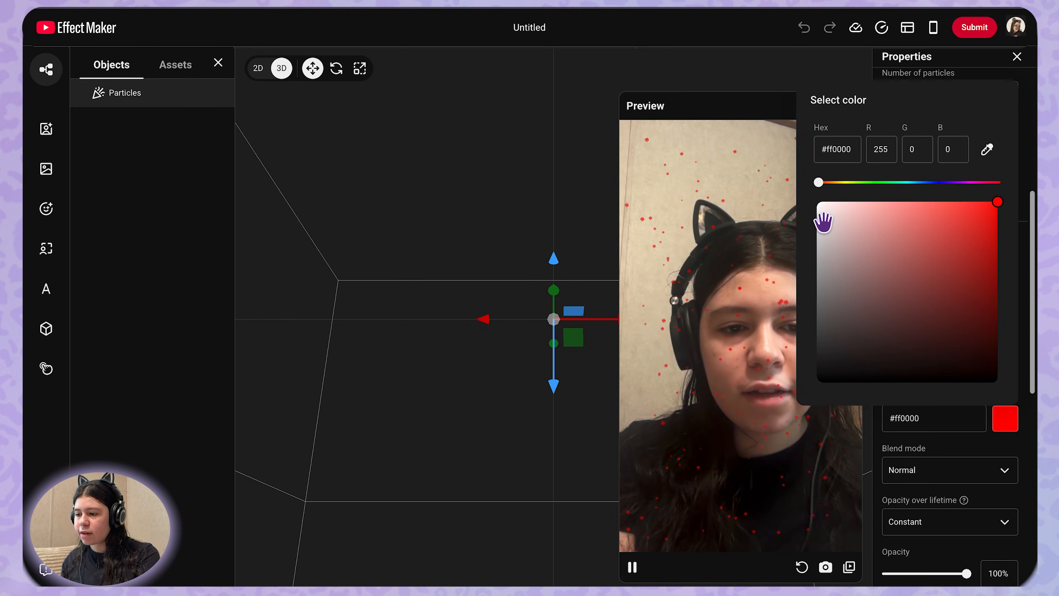
pyautogui.moveTo(823, 222); pyautogui.dragTo(855, 205)
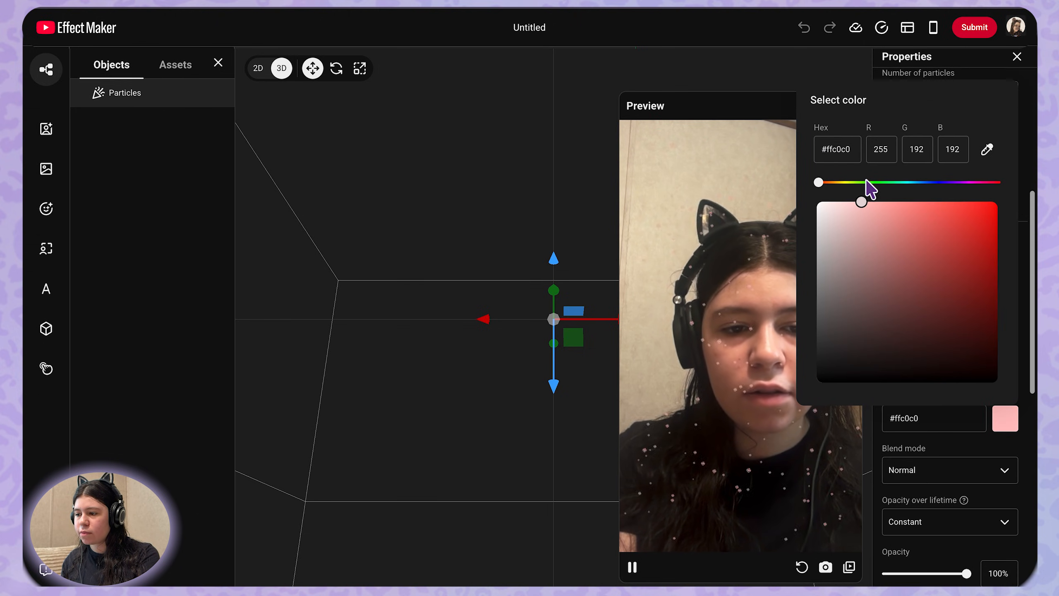
pyautogui.moveTo(984, 183); pyautogui.dragTo(954, 183)
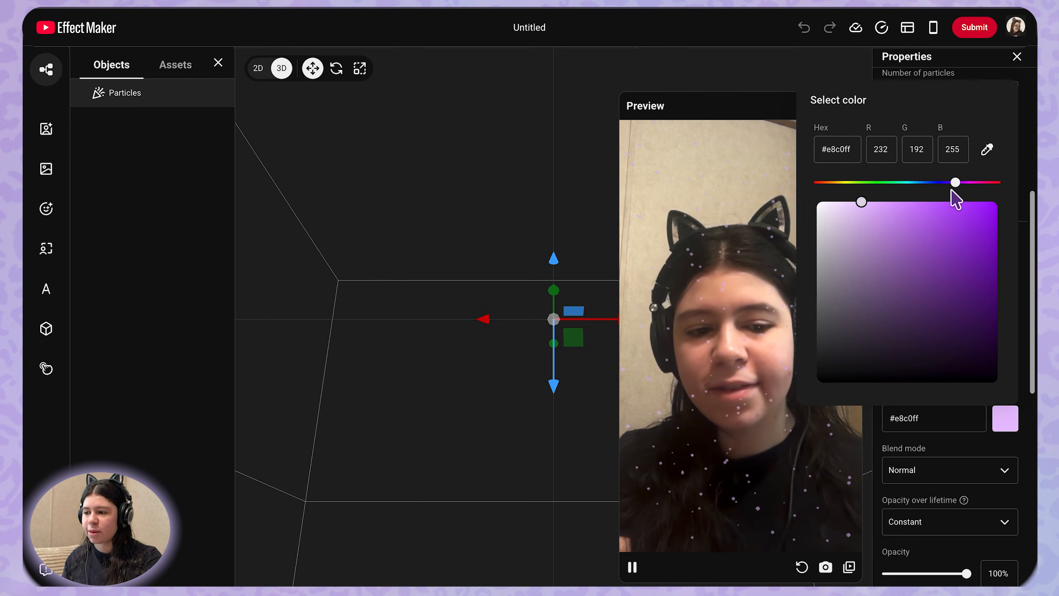
pyautogui.moveTo(886, 218); pyautogui.dragTo(1029, 162)
pyautogui.click(372, 330)
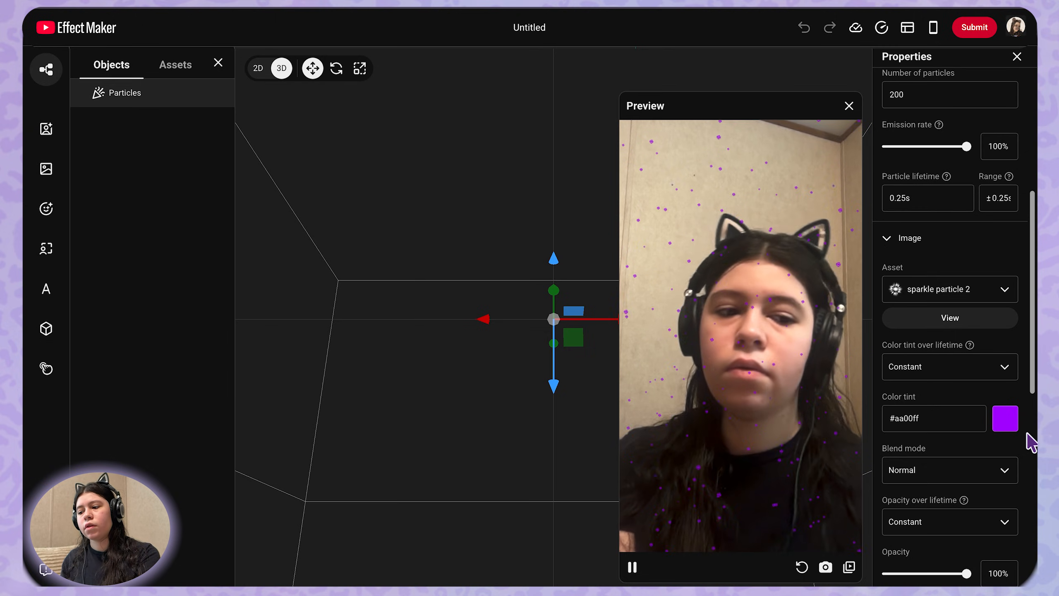
# Soften the particles' color tint to the light purple #e8b9ff
pyautogui.click(999, 419)
pyautogui.moveTo(926, 246); pyautogui.dragTo(876, 200)
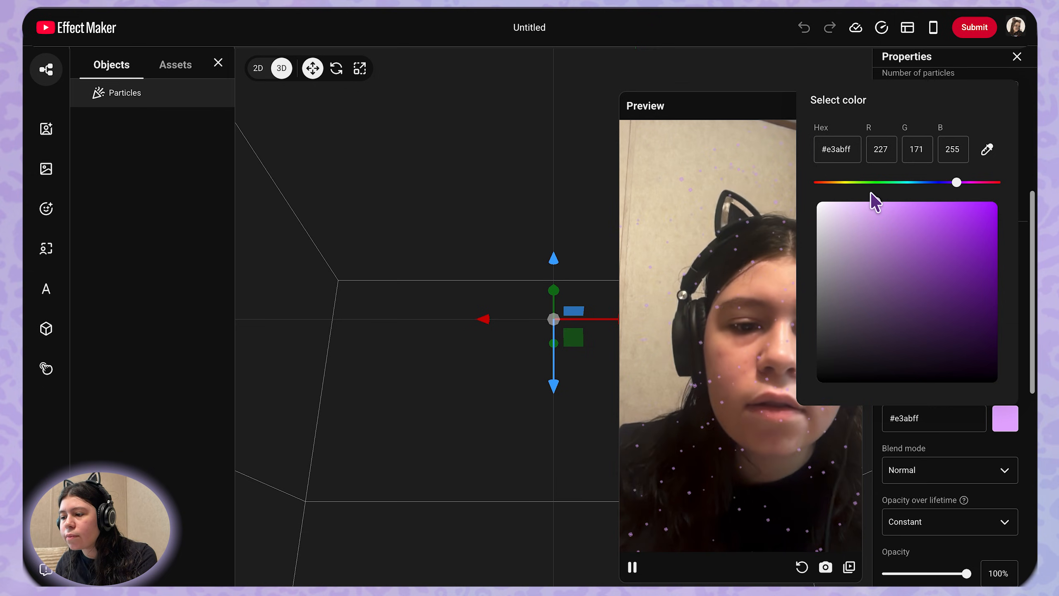
pyautogui.moveTo(865, 204); pyautogui.dragTo(864, 201)
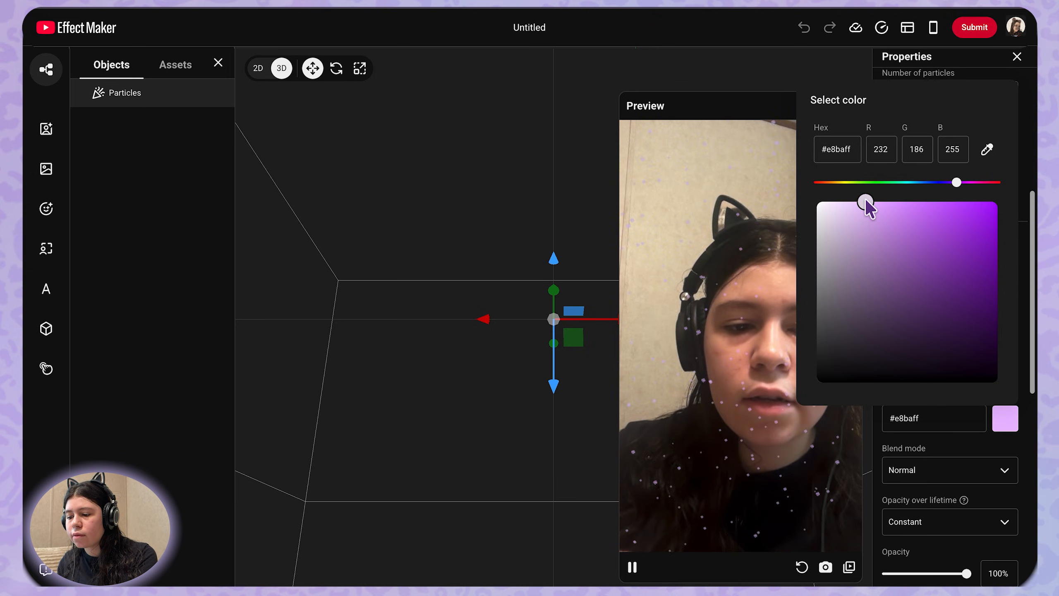
pyautogui.click(802, 239)
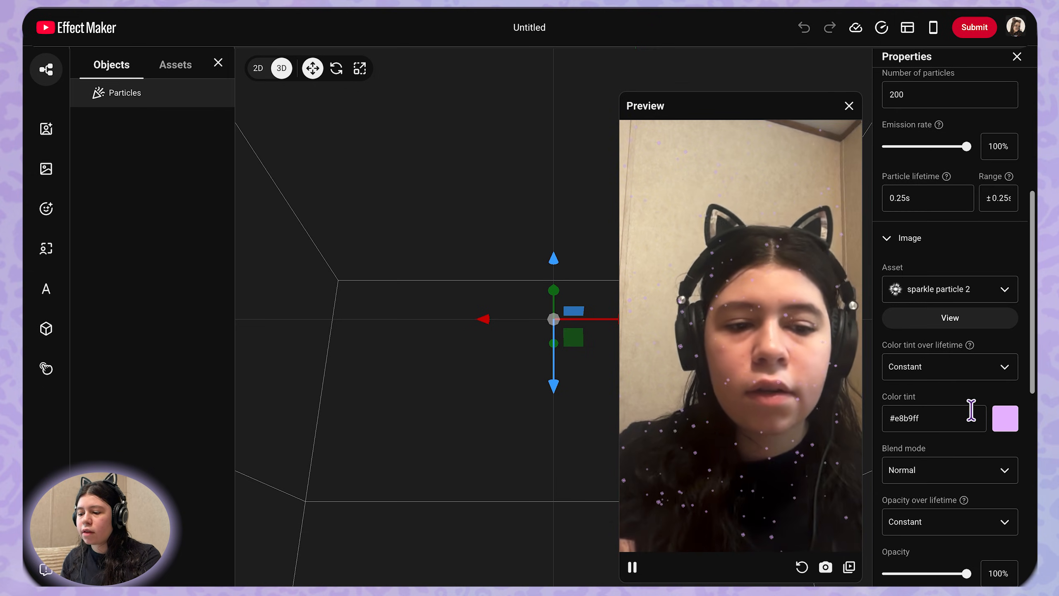
# Try the Multiply, Subtract and Screen blend modes on the particles, ending with Linear dodge (add)
pyautogui.scroll(-2, 1017, 467)
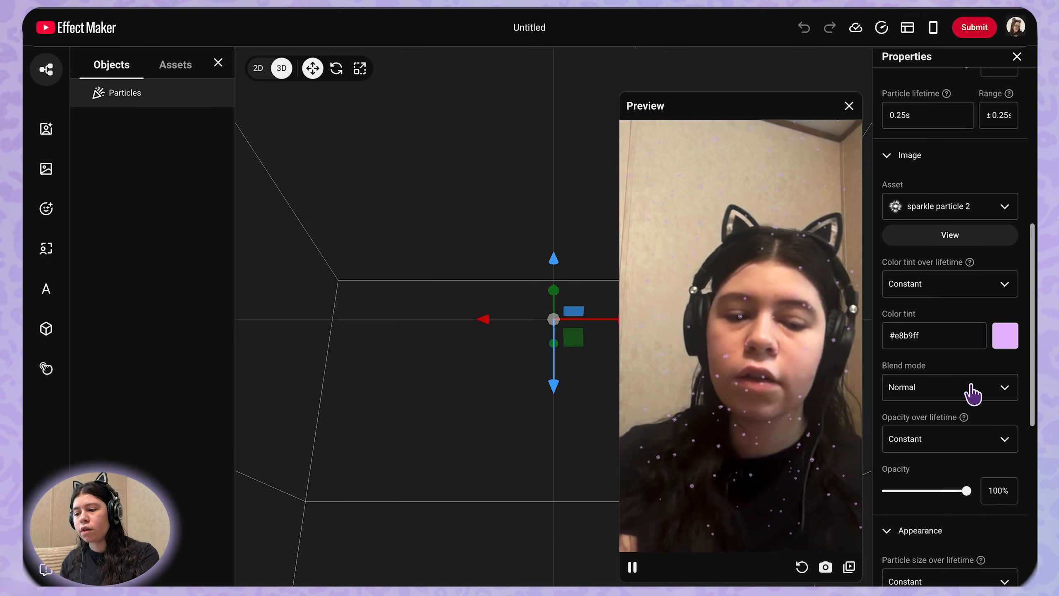
pyautogui.click(957, 394)
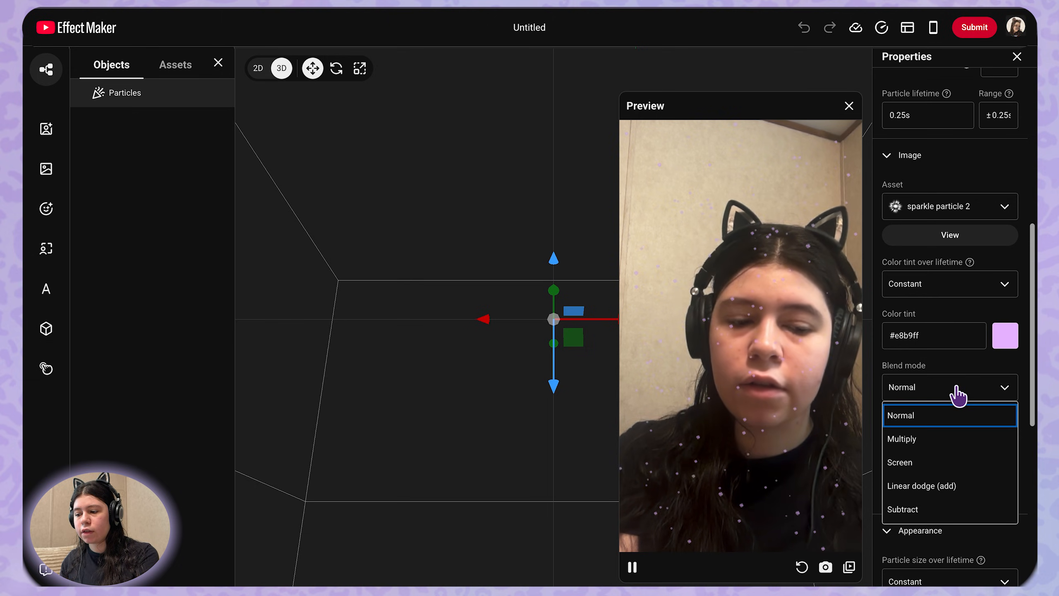
pyautogui.click(946, 440)
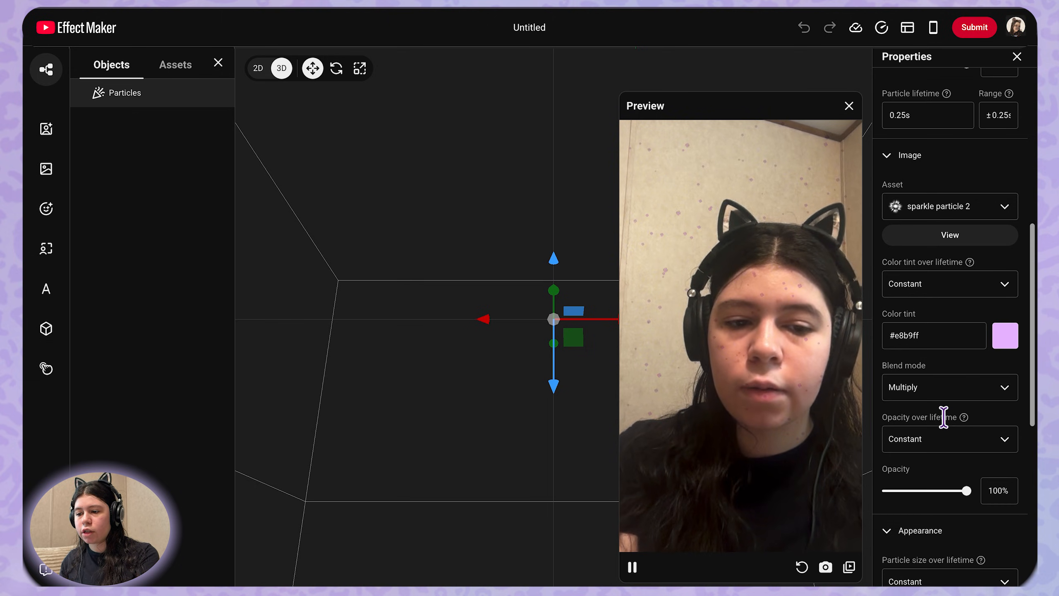
pyautogui.click(977, 397)
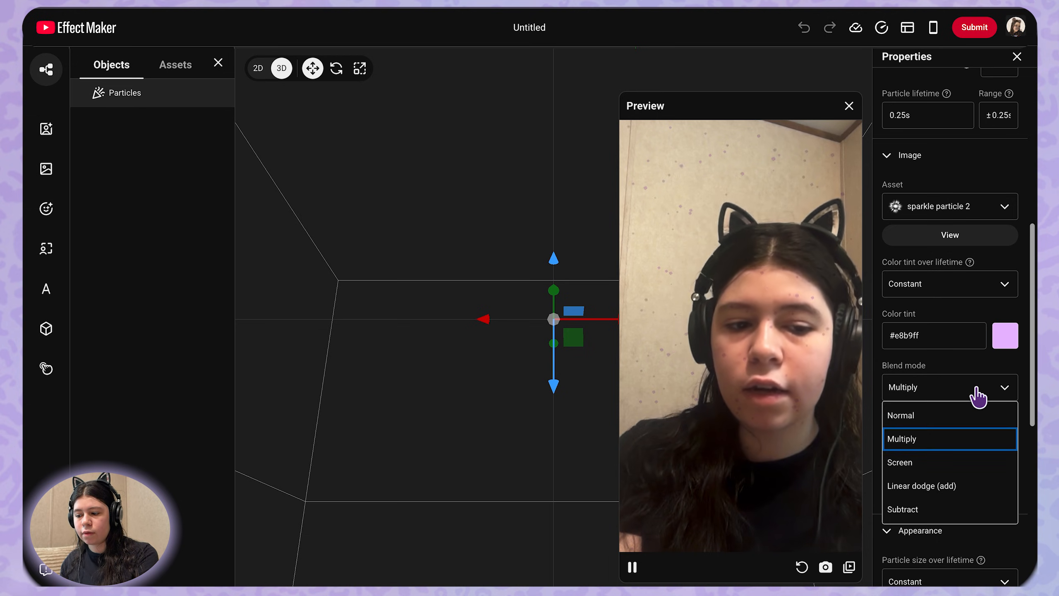
pyautogui.click(961, 509)
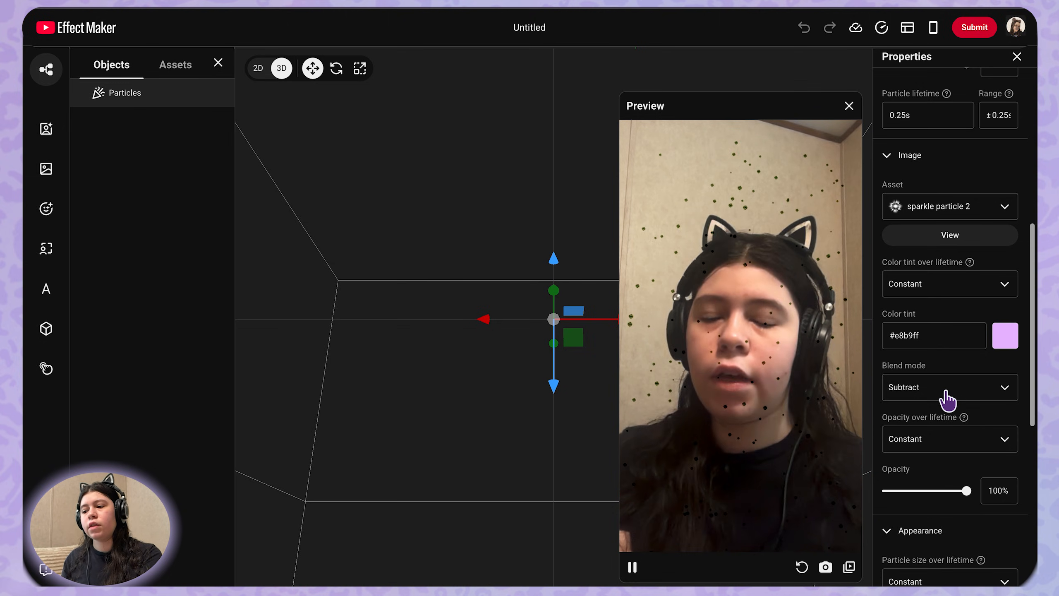
pyautogui.click(977, 393)
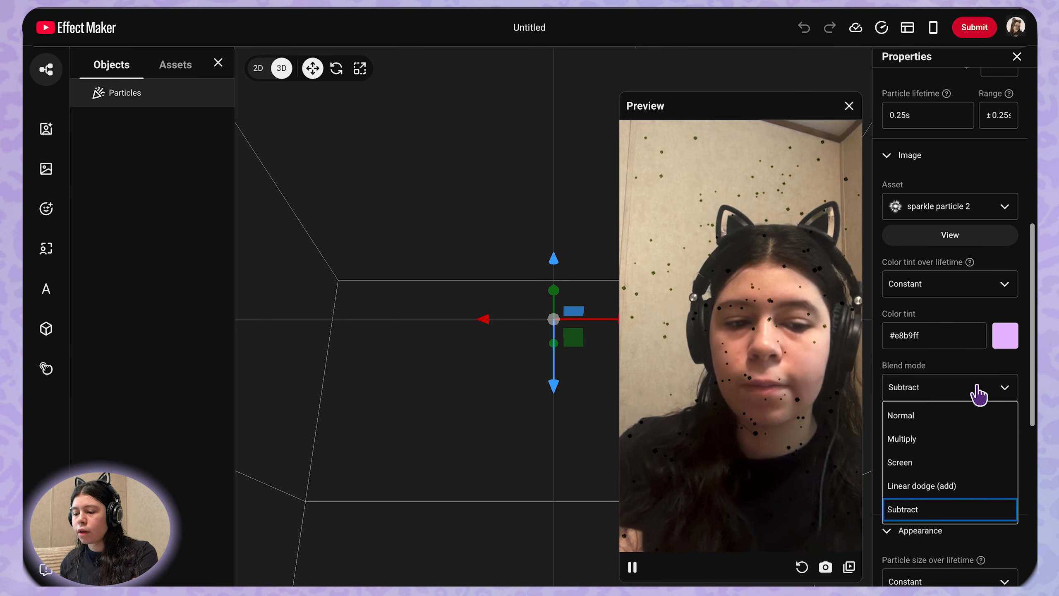
pyautogui.click(972, 462)
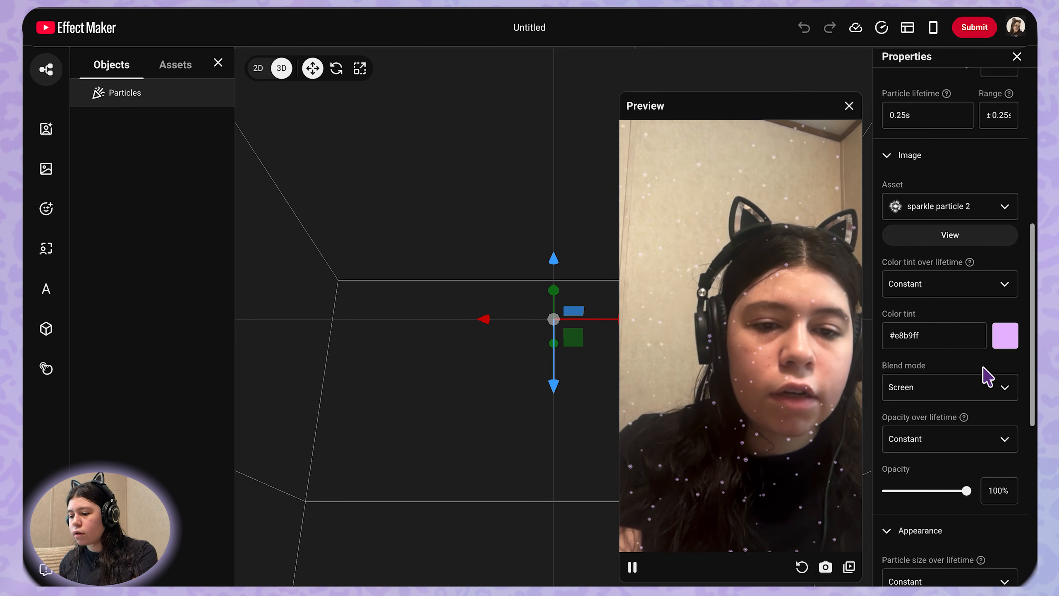
pyautogui.click(985, 392)
pyautogui.click(964, 485)
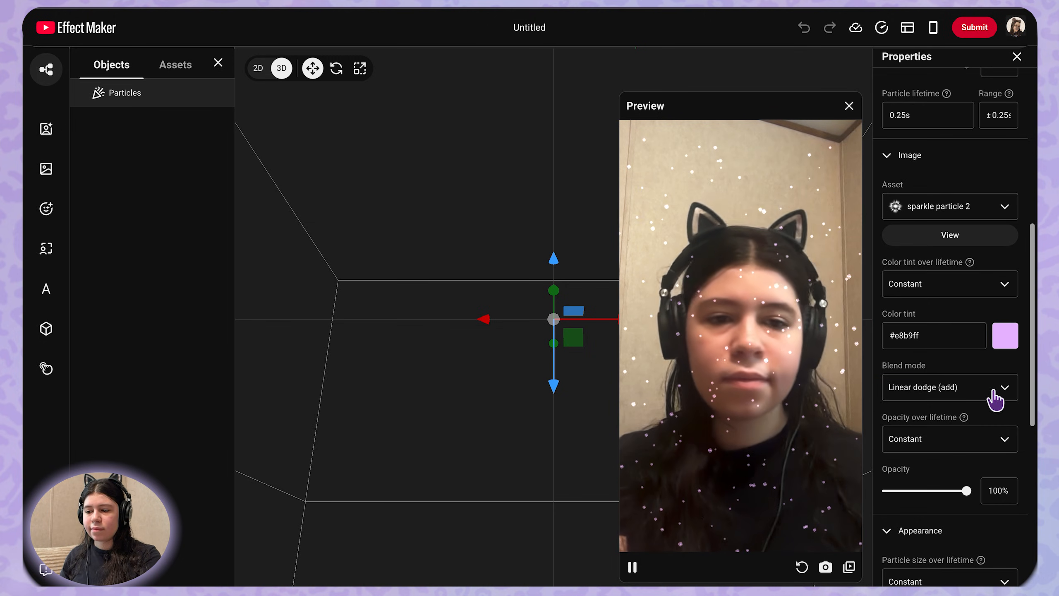
# Reduce the particle size to 5x in the particles' appearance settings
pyautogui.scroll(1, 992, 401)
pyautogui.scroll(5, 991, 402)
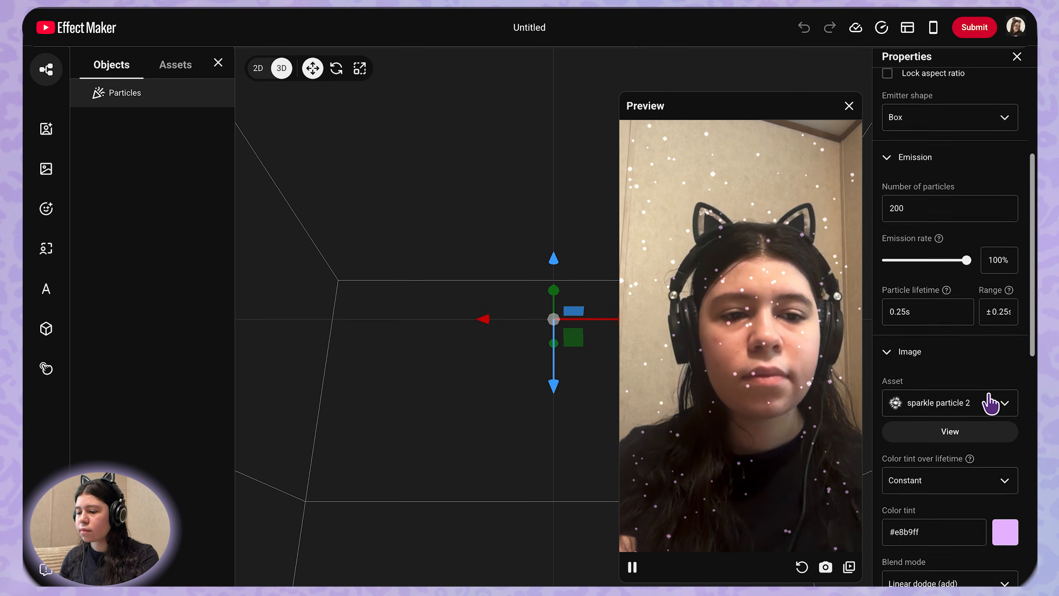
pyautogui.click(899, 384)
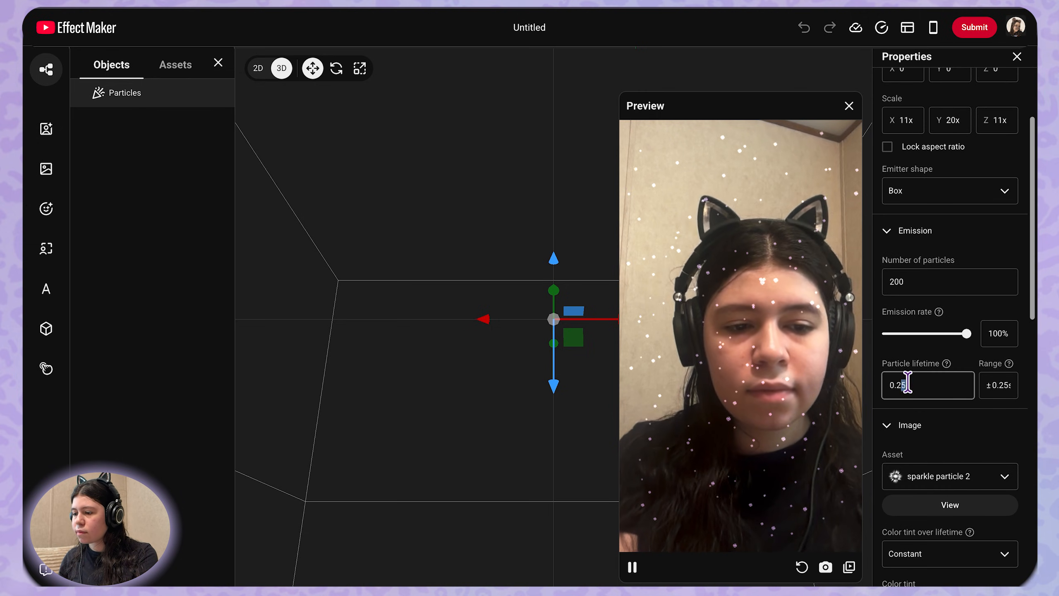
pyautogui.scroll(1, 923, 375)
pyautogui.scroll(-5, 946, 388)
pyautogui.scroll(-10, 968, 403)
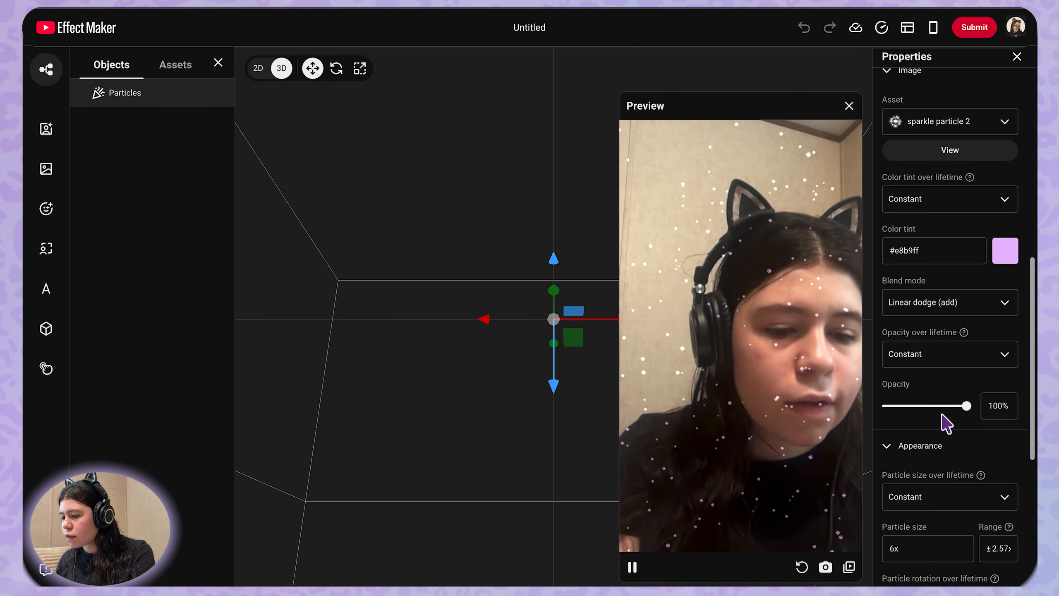
pyautogui.doubleClick(915, 318)
pyautogui.write('5')
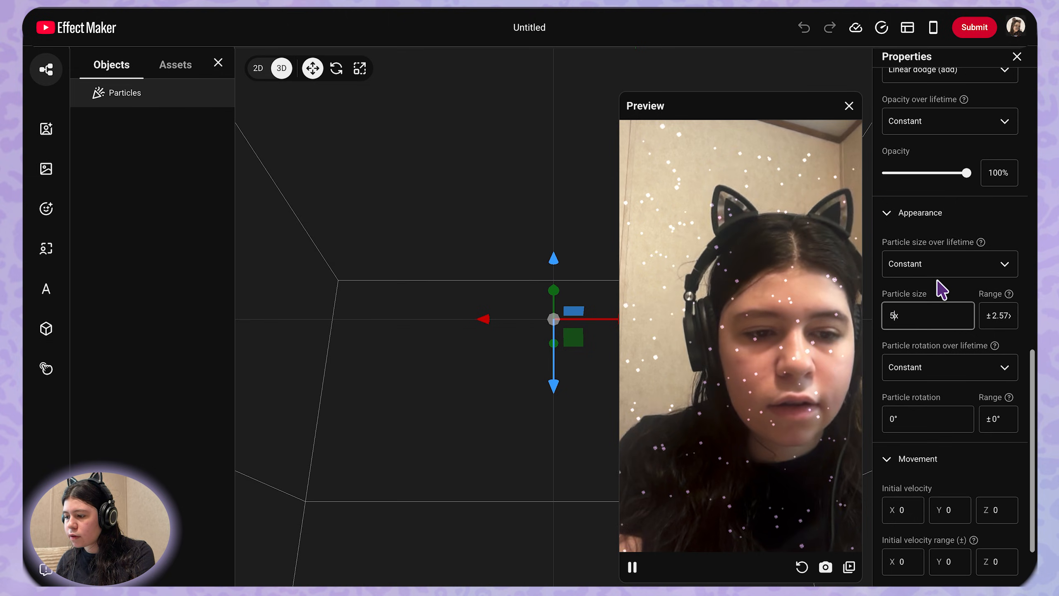
pyautogui.click(937, 281)
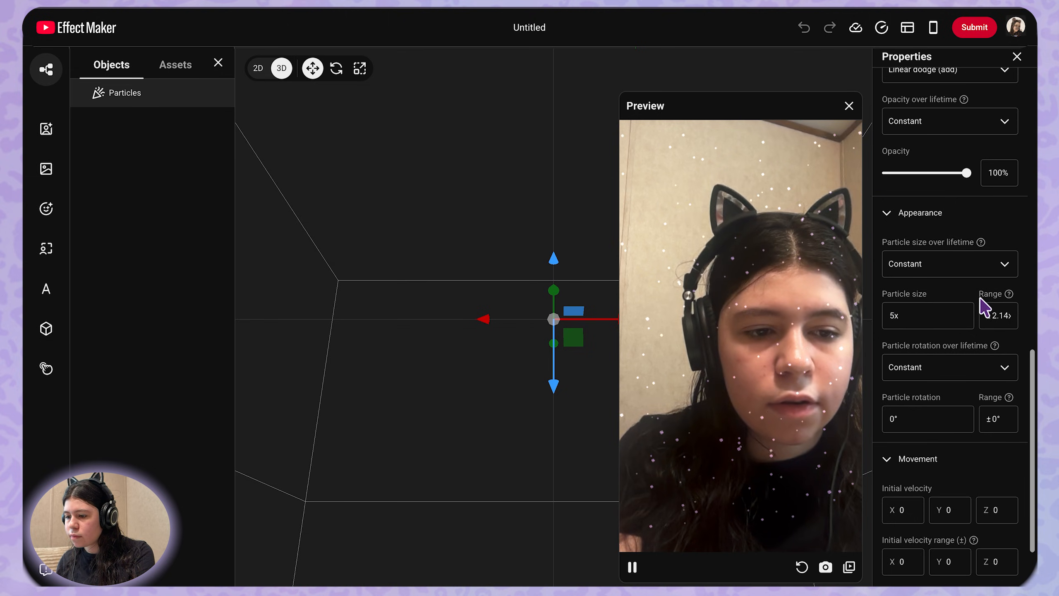
# Raise the particle size range to ±5x
pyautogui.click(993, 316)
pyautogui.write('3')
pyautogui.press('BackSpace')
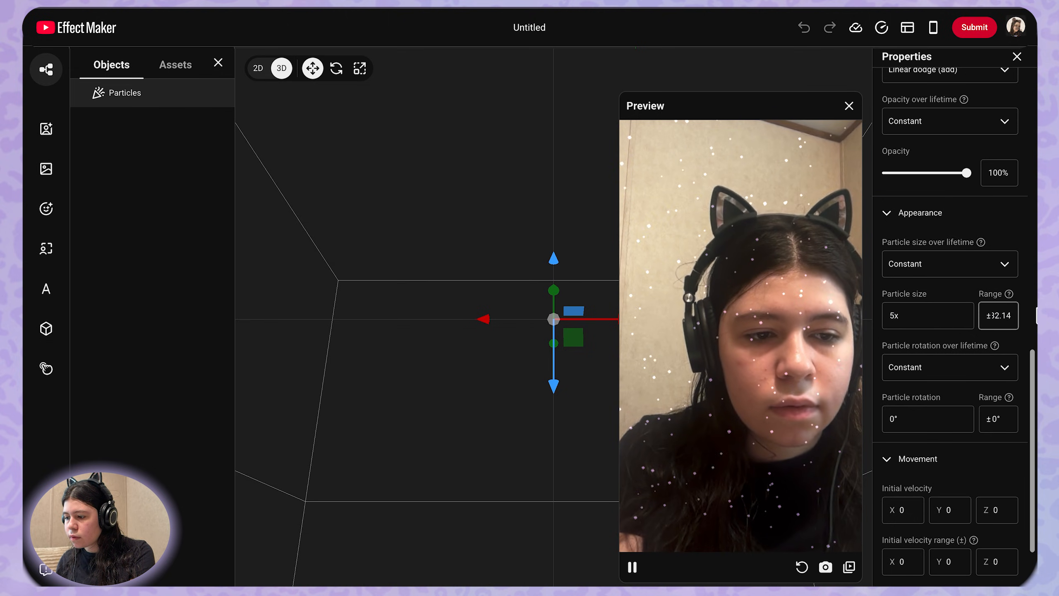
pyautogui.write('5')
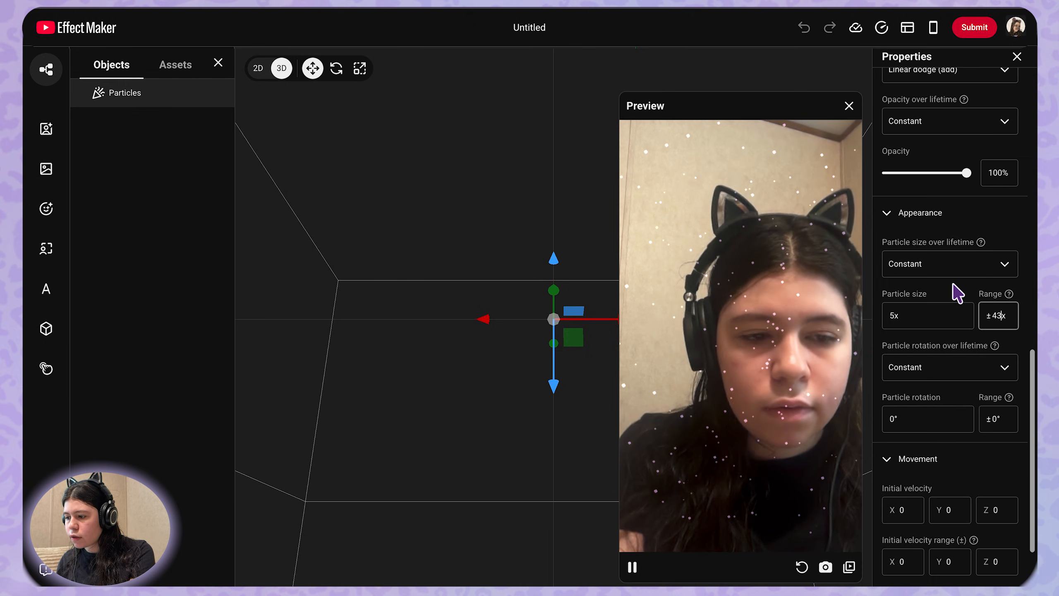
pyautogui.press('Return')
# Set the particle size range to ±4x, try a particle size of 3x, and settle on a size of 4x
pyautogui.moveTo(1000, 314); pyautogui.dragTo(954, 306)
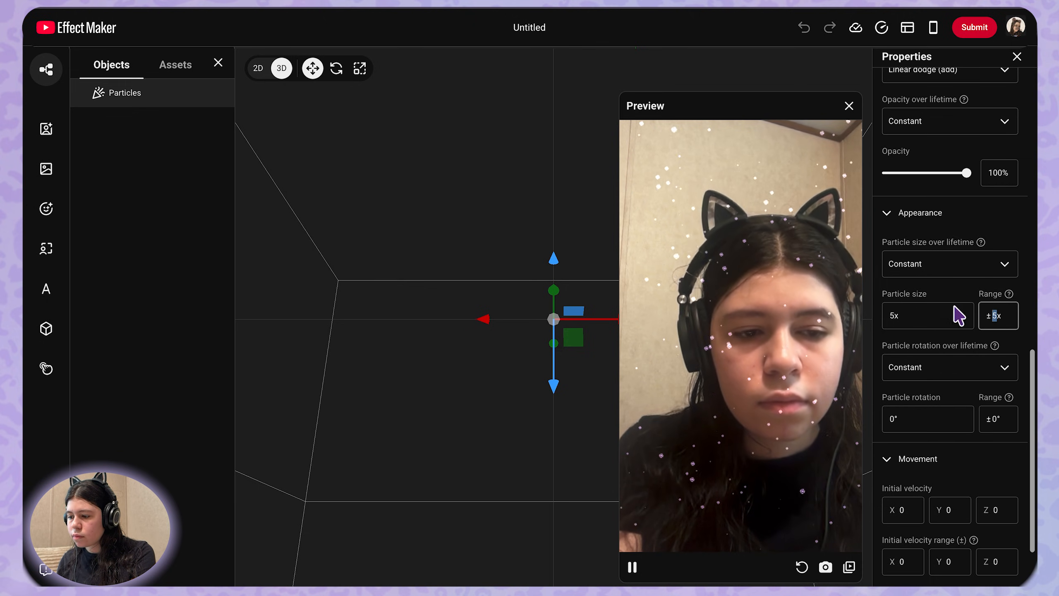
pyautogui.write('4')
pyautogui.doubleClick(950, 312)
pyautogui.write('4')
pyautogui.press('Return')
pyautogui.doubleClick(936, 312)
pyautogui.write('3')
pyautogui.click(950, 284)
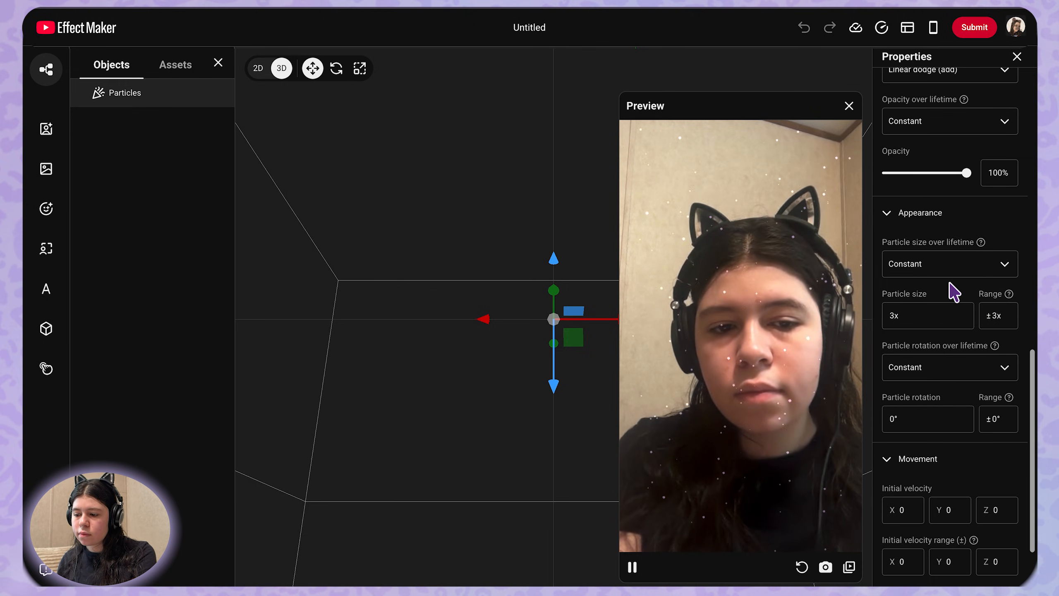
pyautogui.doubleClick(937, 309)
pyautogui.write('4')
pyautogui.press('Return')
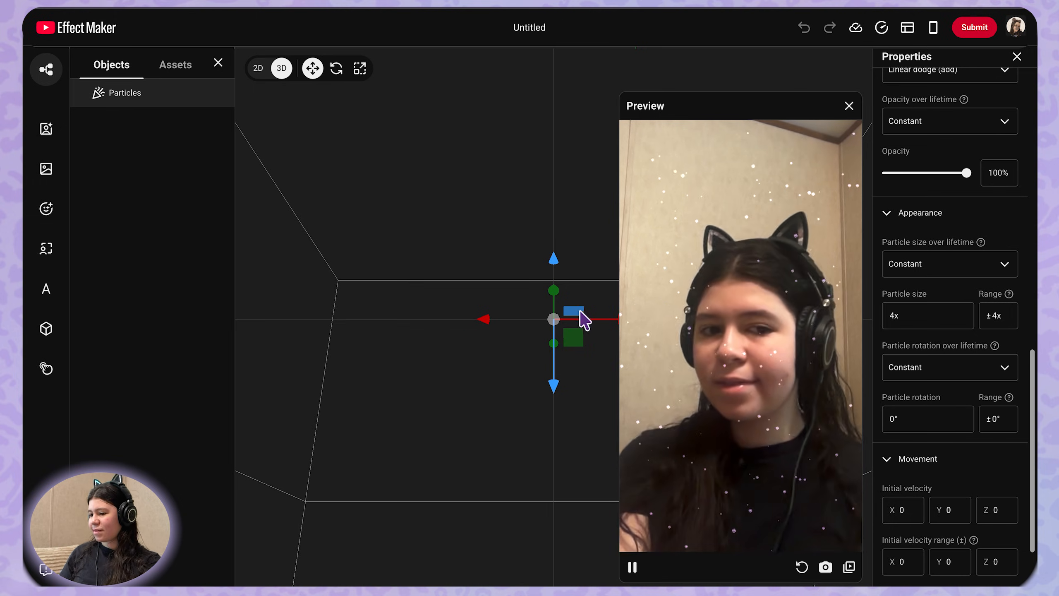
# Switch to a blank Instagram square post in Adobe Express and browse the design assets and backgrounds among the elements
pyautogui.rightClick(177, 193)
pyautogui.click(159, 171)
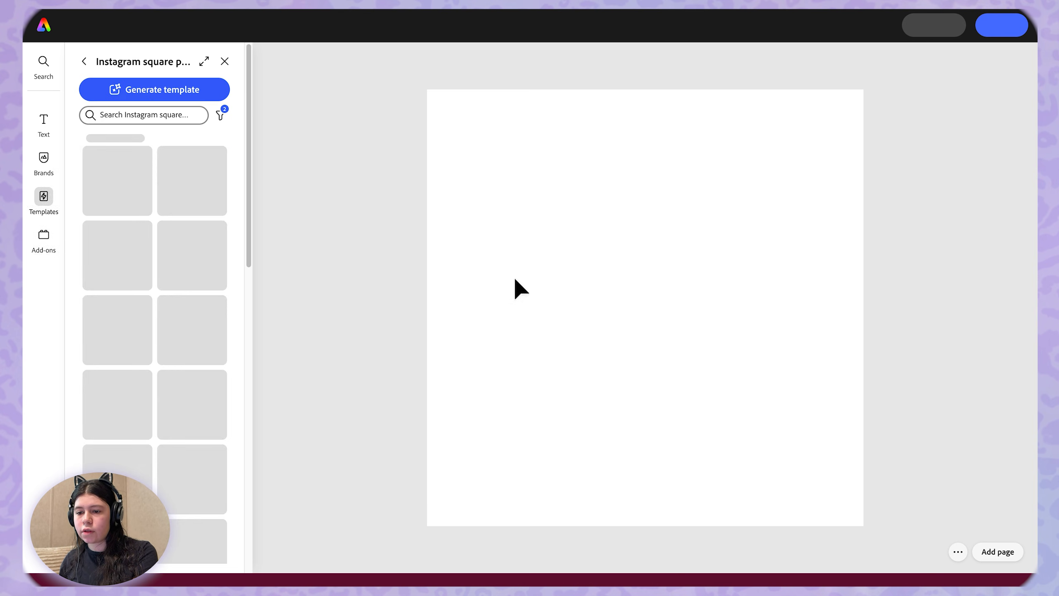
pyautogui.click(44, 111)
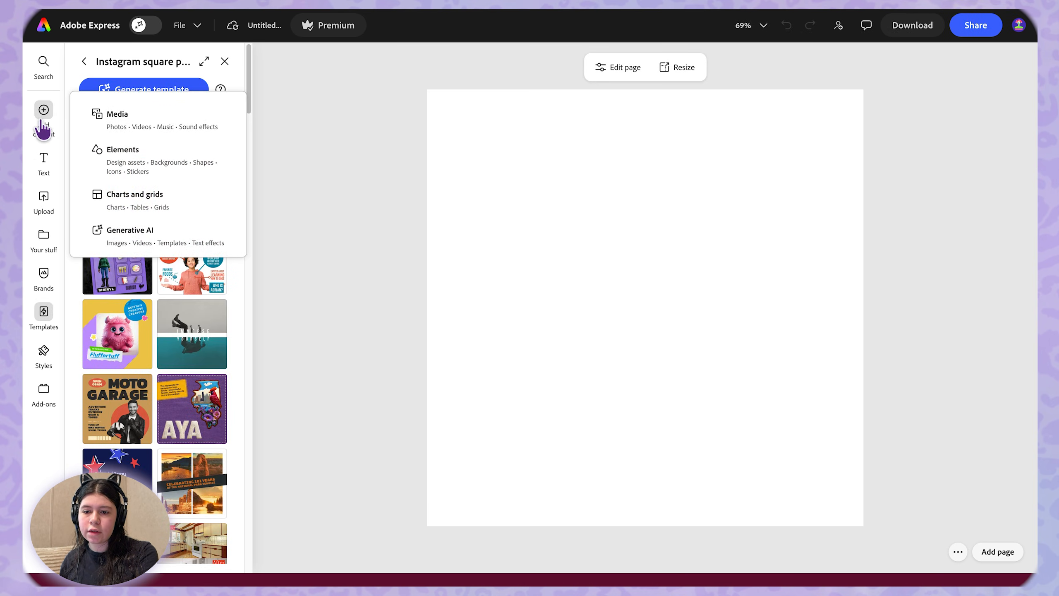
pyautogui.click(135, 167)
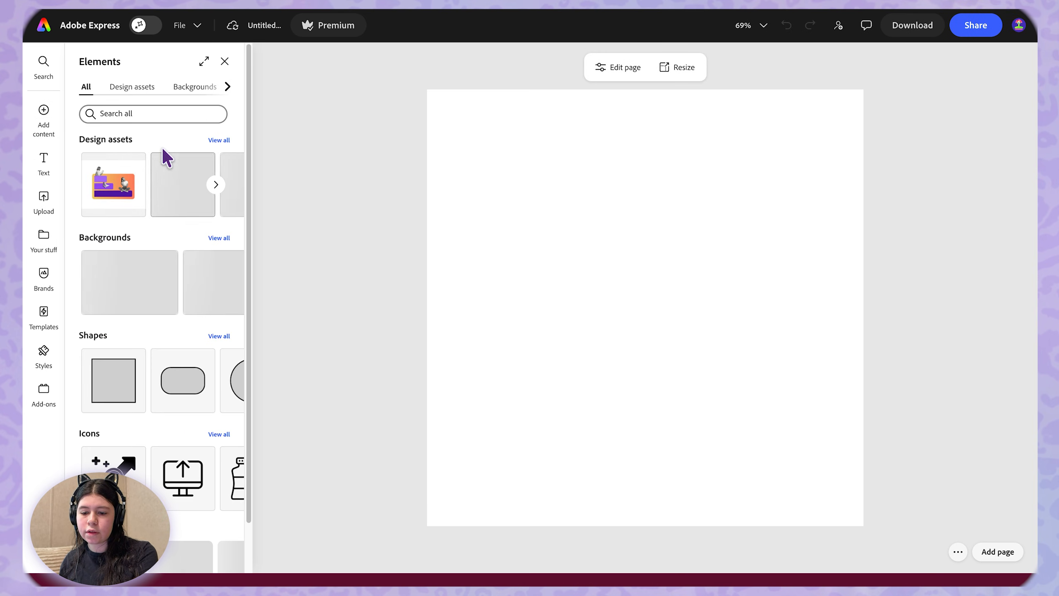
pyautogui.click(144, 88)
pyautogui.click(207, 87)
pyautogui.click(227, 87)
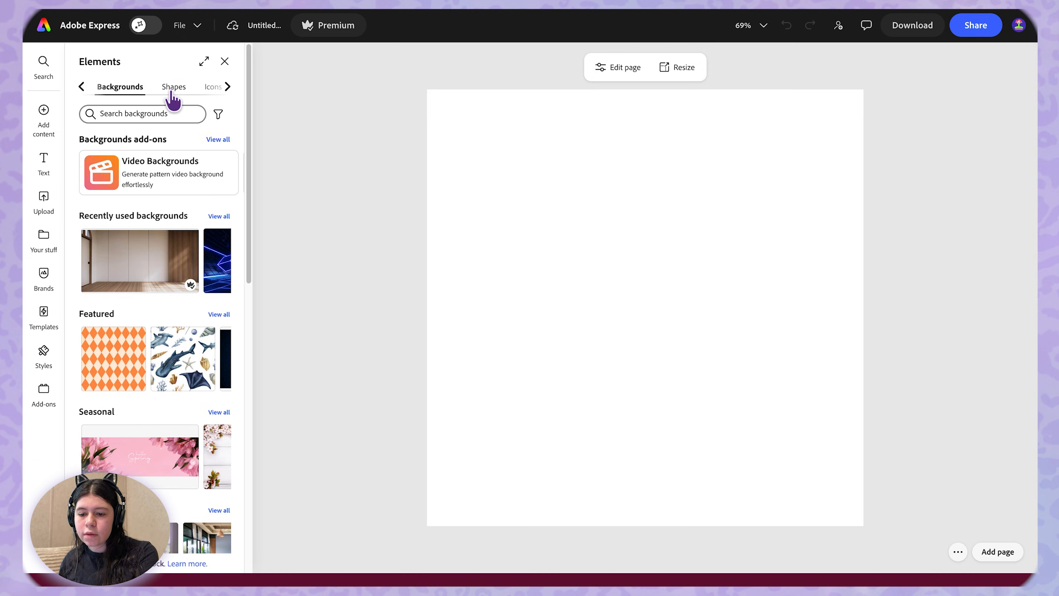
# Add a heart from the shape library to the blank page
pyautogui.click(172, 87)
pyautogui.scroll(-5, 220, 331)
pyautogui.scroll(-5, 208, 317)
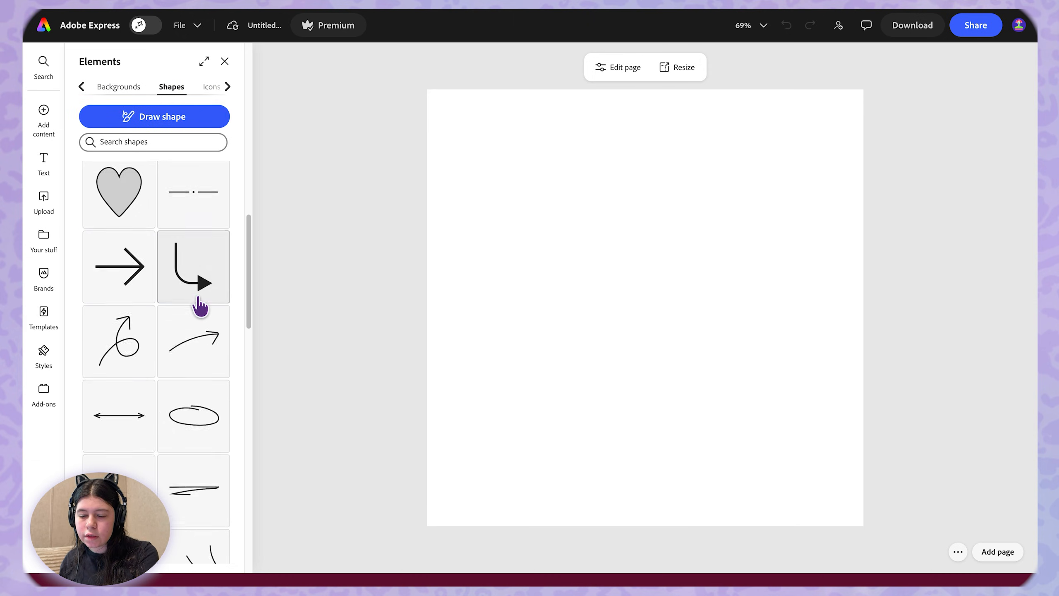
pyautogui.scroll(5, 142, 292)
pyautogui.scroll(-3, 138, 321)
pyautogui.click(129, 306)
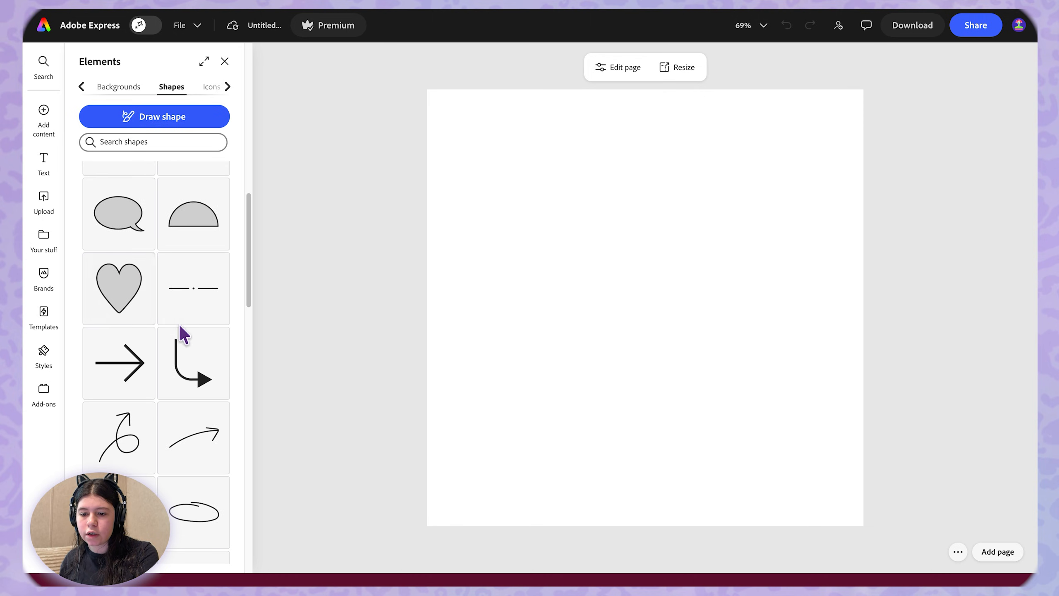
# Add an eight-pointed star and a rounded five-pointed star, and move the five-pointed star down below the heart
pyautogui.scroll(-5, 167, 326)
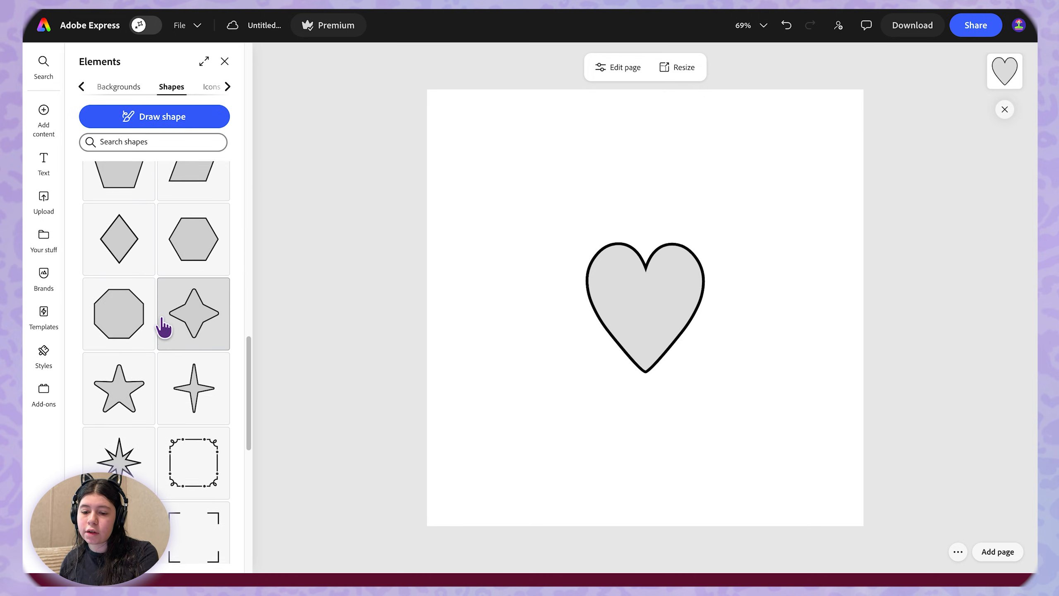
pyautogui.scroll(-2, 156, 325)
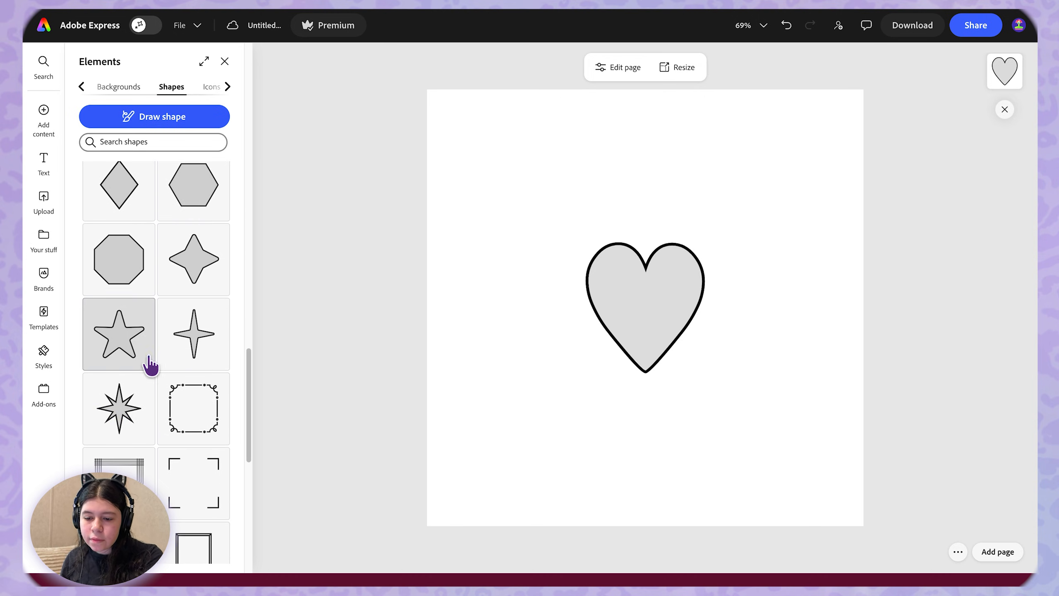
pyautogui.click(130, 407)
pyautogui.click(135, 335)
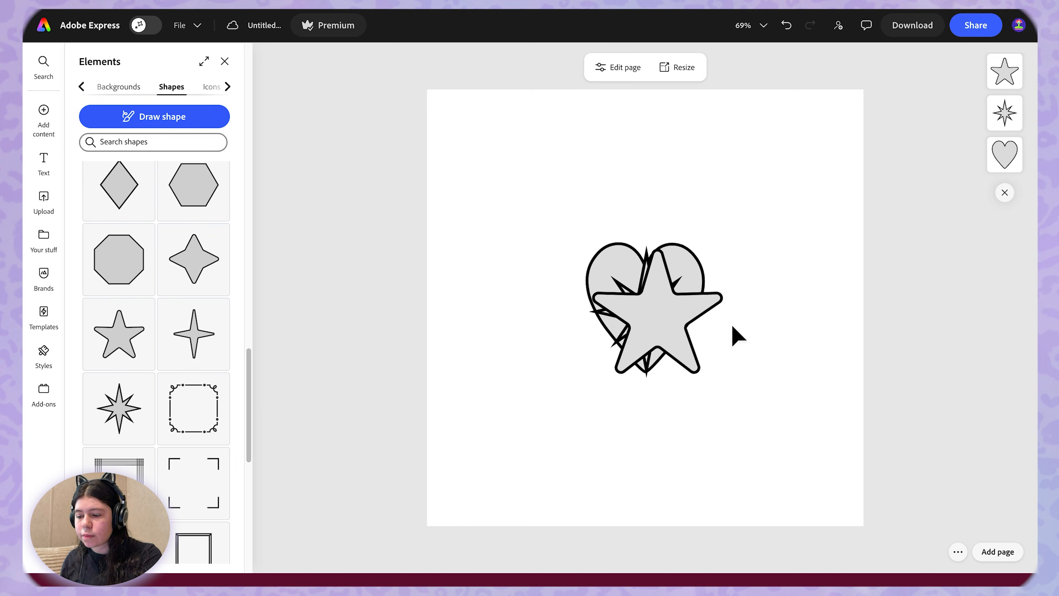
pyautogui.moveTo(637, 336); pyautogui.dragTo(659, 413)
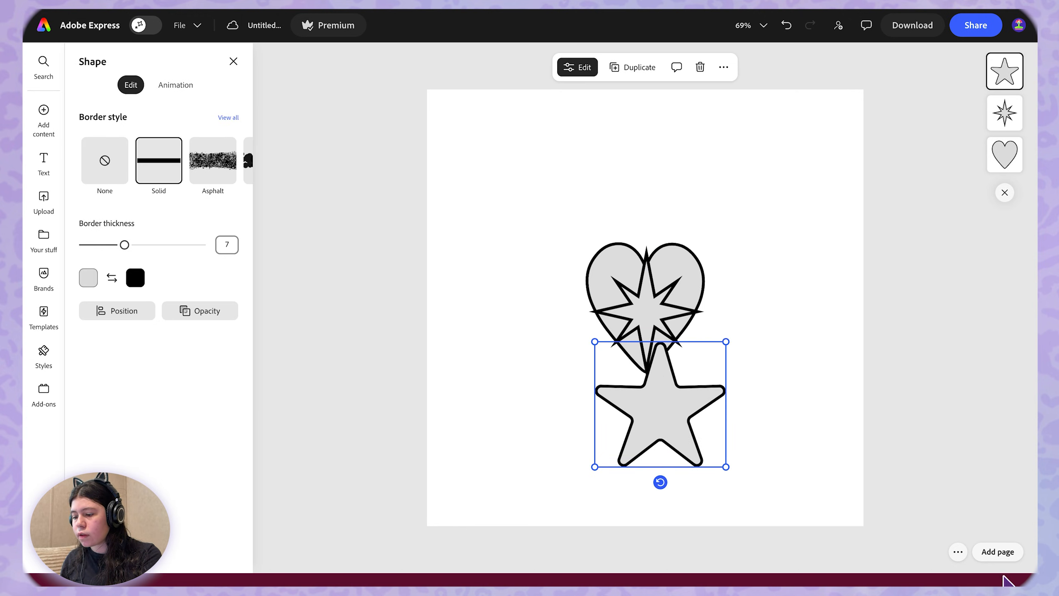
# Duplicate the page and delete the heart and the eight-pointed star from the copy
pyautogui.click(957, 551)
pyautogui.click(930, 501)
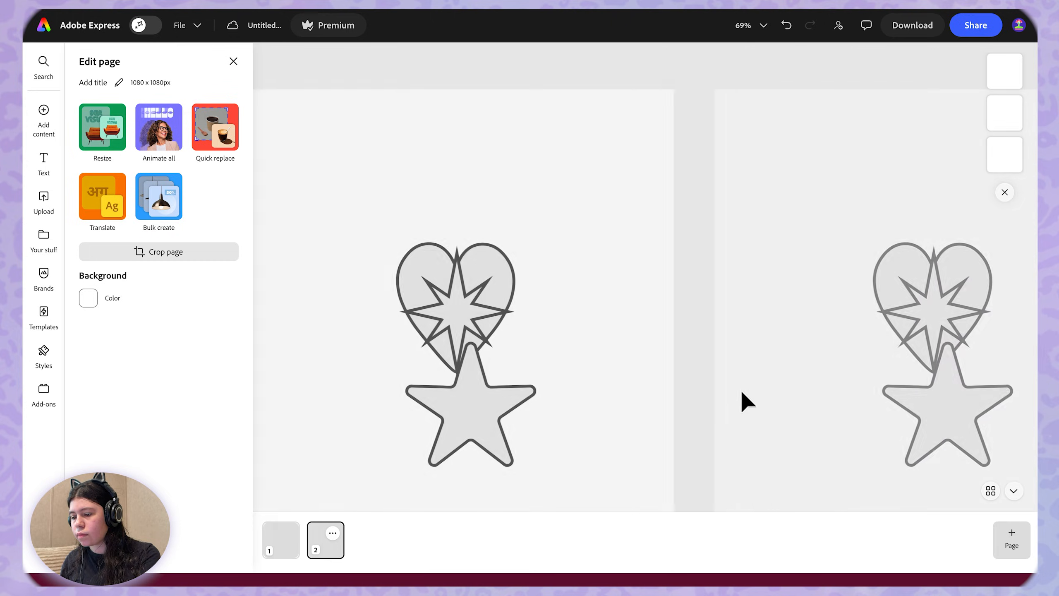
pyautogui.moveTo(756, 343); pyautogui.dragTo(434, 216)
pyautogui.press('Delete')
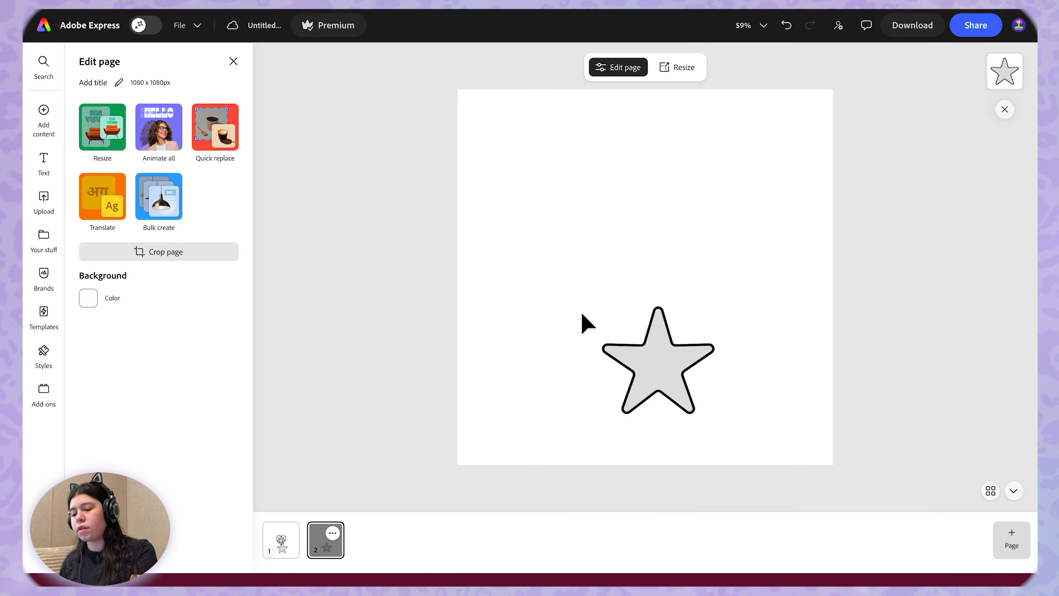
# Enlarge the five-pointed star on the second page to nearly fill the canvas and center it
pyautogui.moveTo(657, 367); pyautogui.dragTo(777, 428)
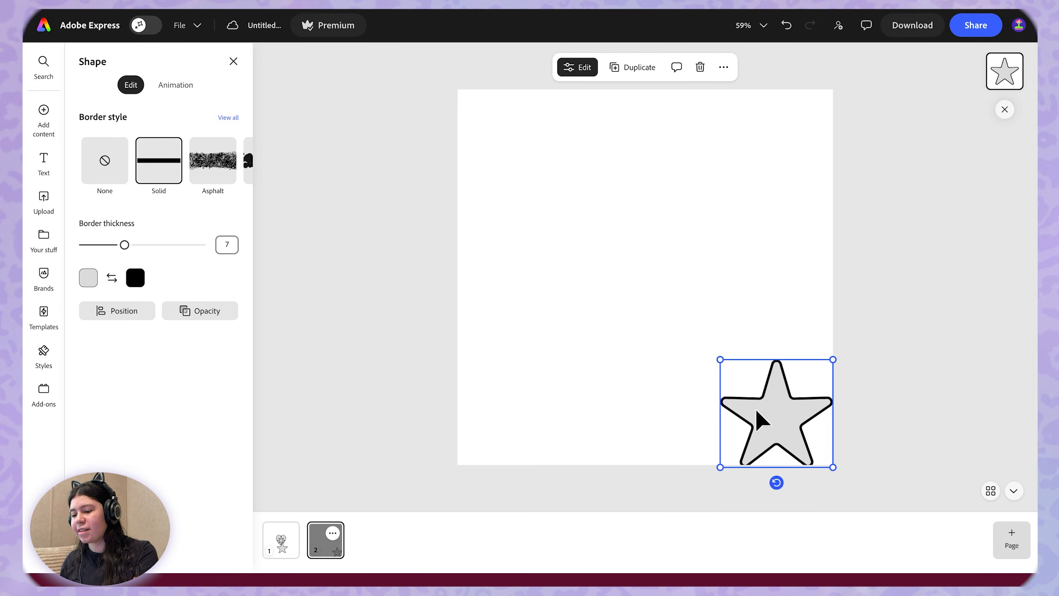
pyautogui.moveTo(720, 360); pyautogui.dragTo(478, 85)
pyautogui.moveTo(590, 324); pyautogui.dragTo(590, 314)
# Set the star's border thickness to 3 and its border color to light gray #C6C6C6
pyautogui.moveTo(122, 245); pyautogui.dragTo(85, 252)
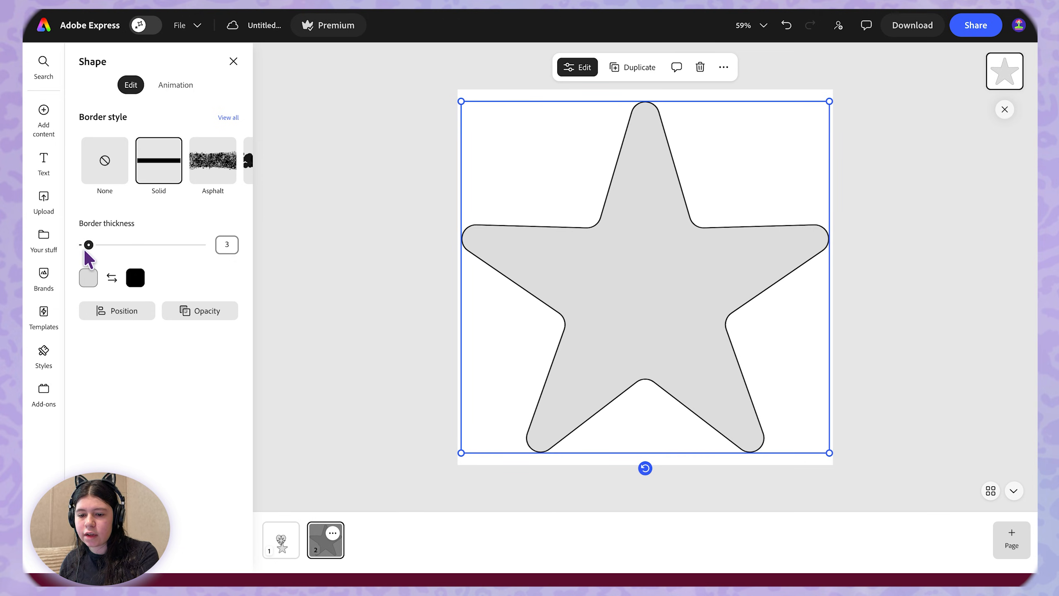
pyautogui.click(133, 277)
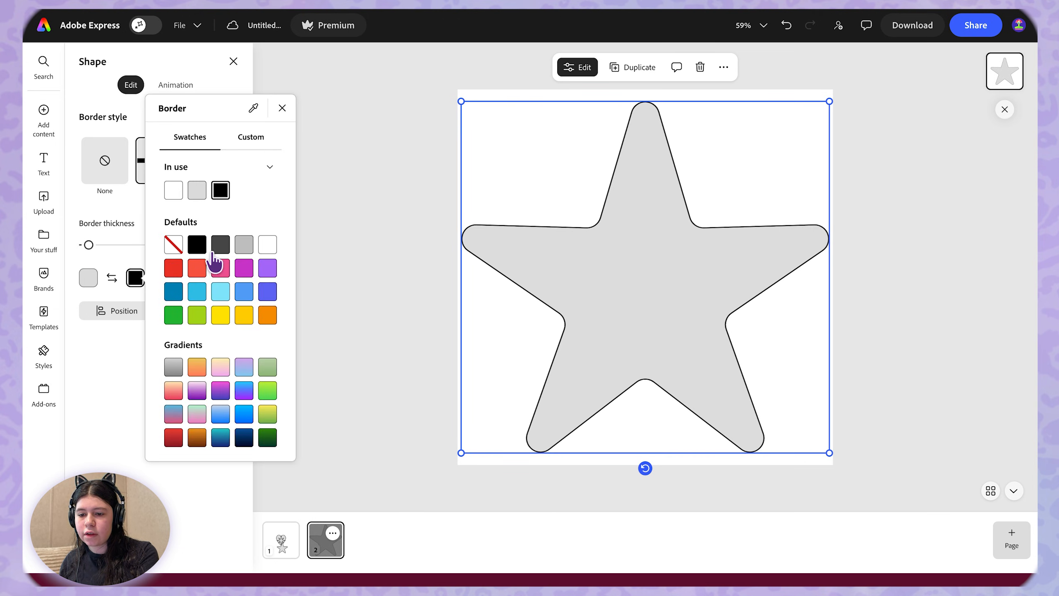
pyautogui.click(220, 244)
pyautogui.click(249, 245)
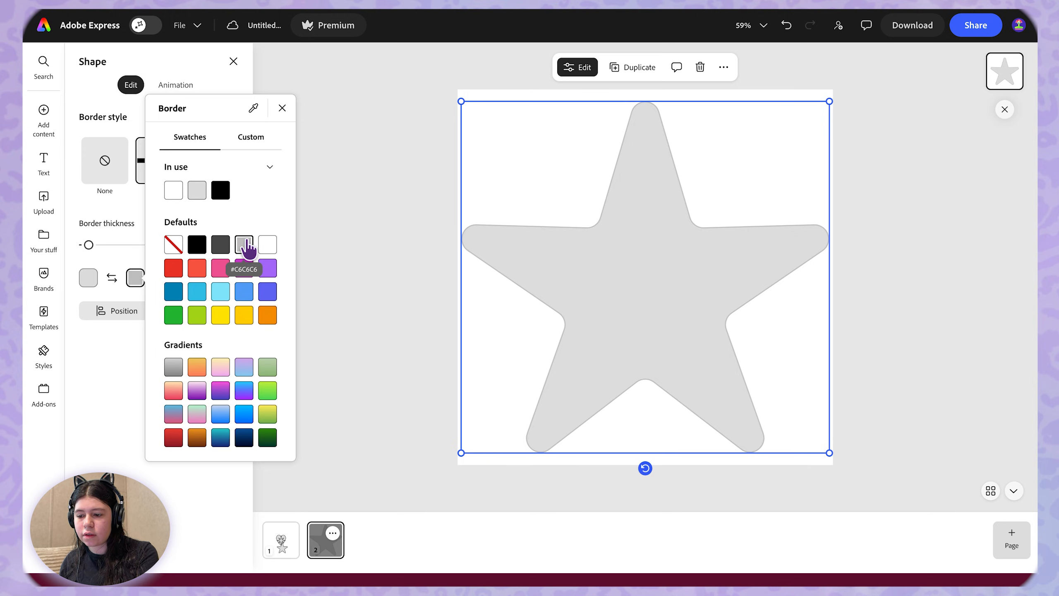
pyautogui.click(124, 388)
# Fill the star with white #FFFFFF and look at the custom fill color options
pyautogui.click(88, 278)
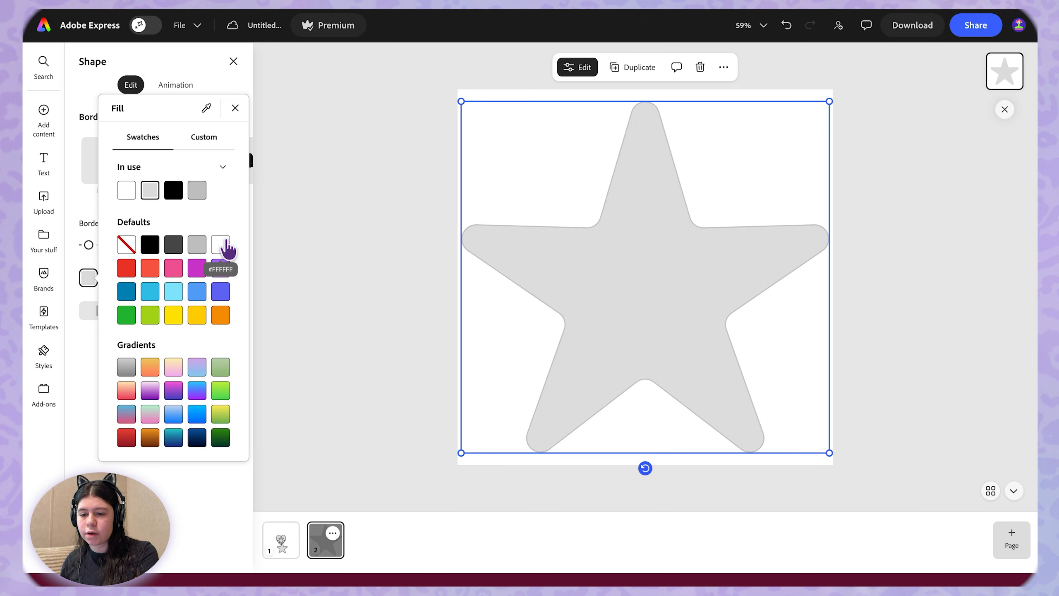
pyautogui.click(225, 246)
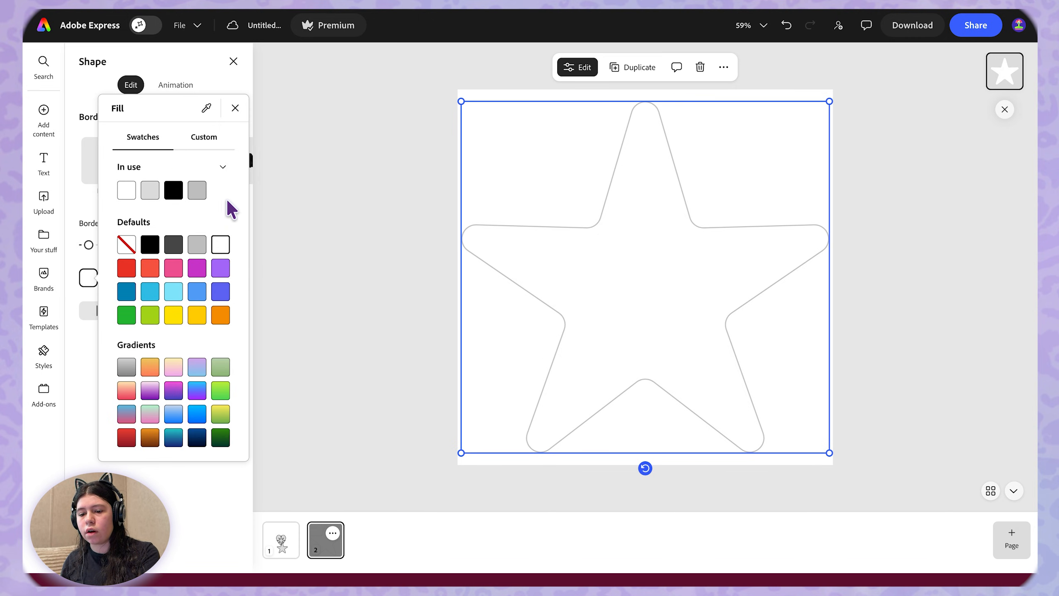
pyautogui.click(204, 138)
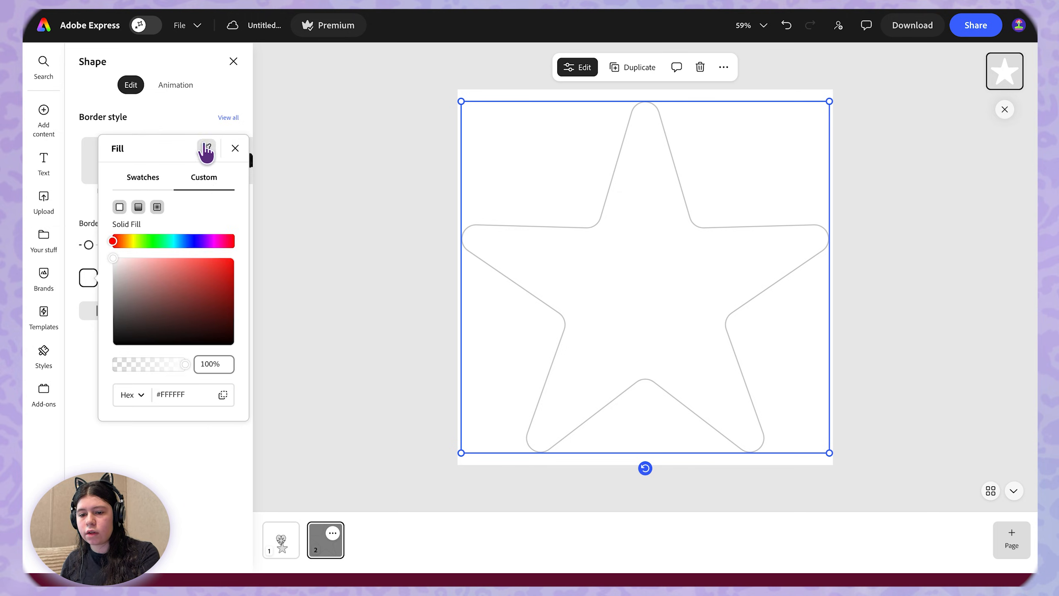
pyautogui.click(143, 178)
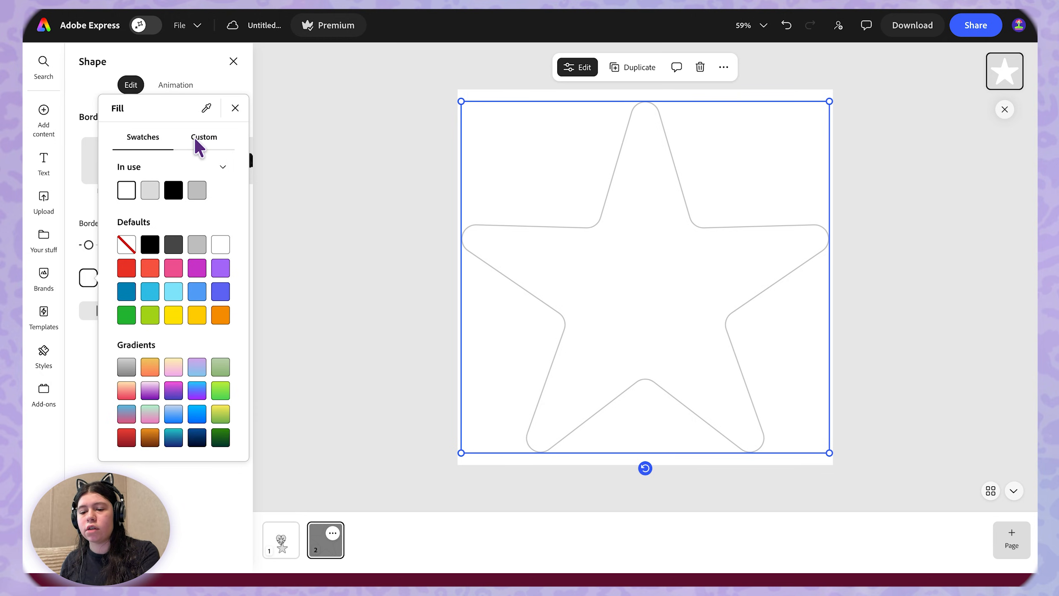
# Try radial and linear gradient fills on the star, ending with linear, and add a third color stop in pale cream #FFF4E6
pyautogui.click(202, 137)
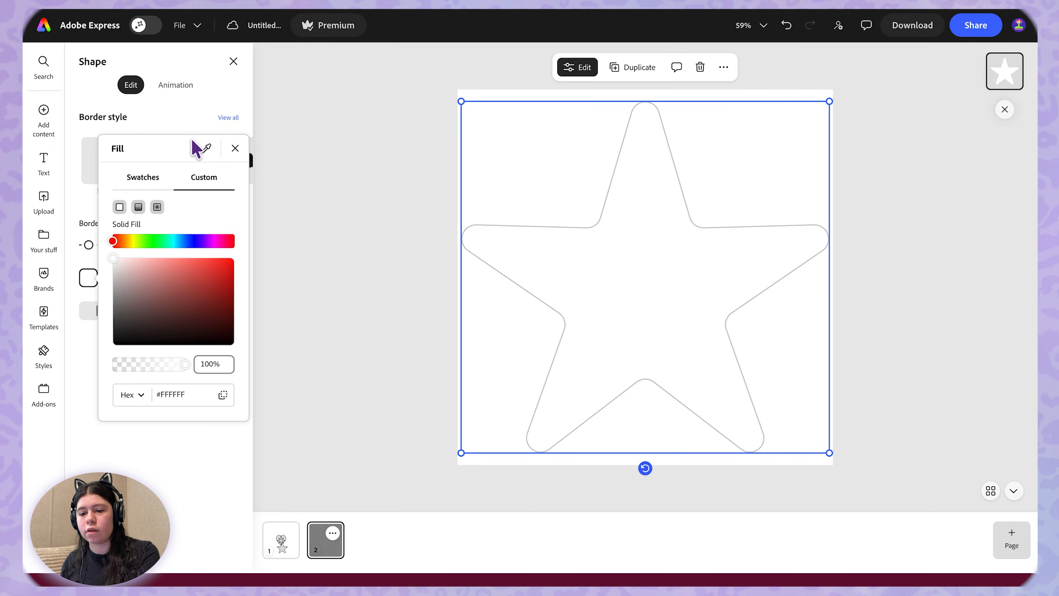
pyautogui.click(157, 207)
pyautogui.click(157, 182)
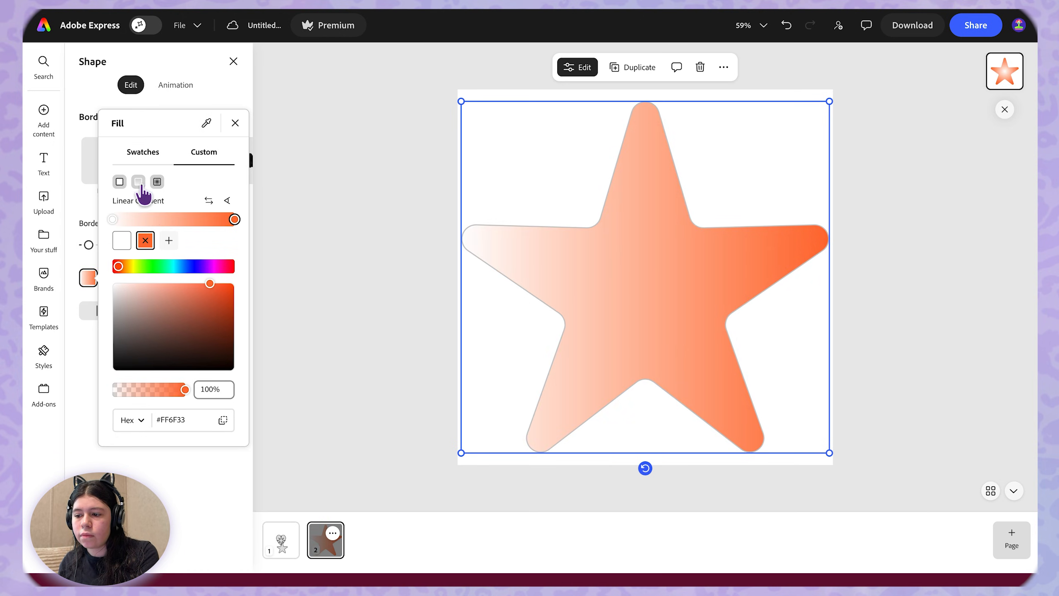
pyautogui.click(158, 182)
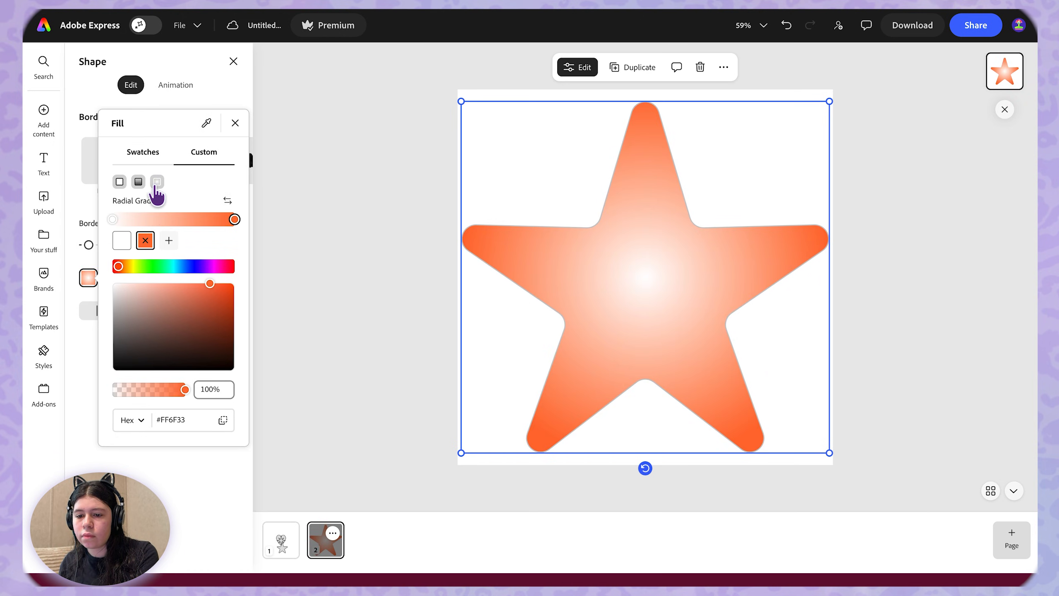
pyautogui.click(139, 182)
pyautogui.click(165, 240)
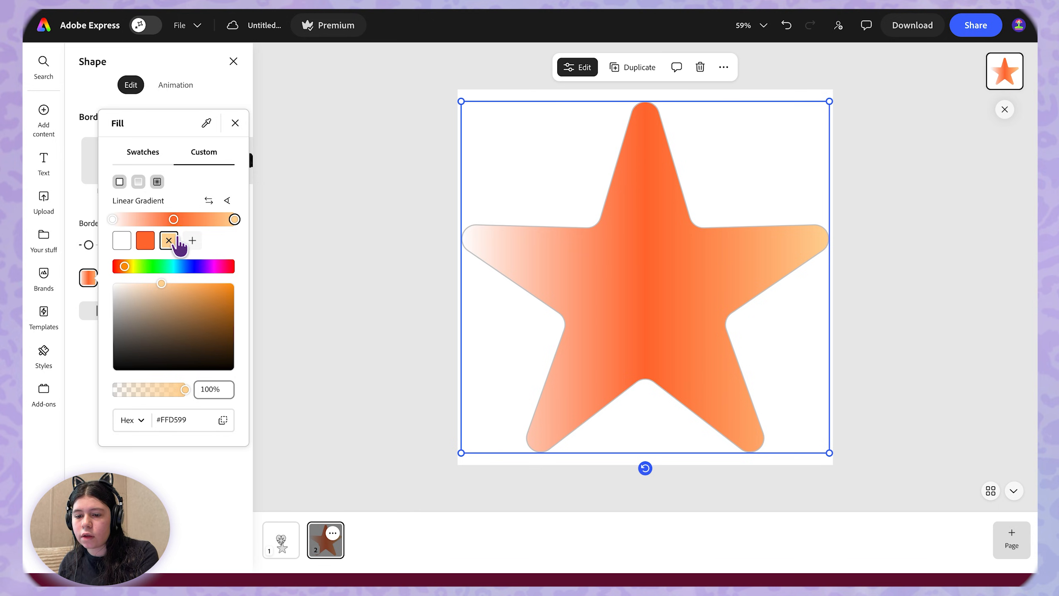
pyautogui.moveTo(175, 325); pyautogui.dragTo(99, 260)
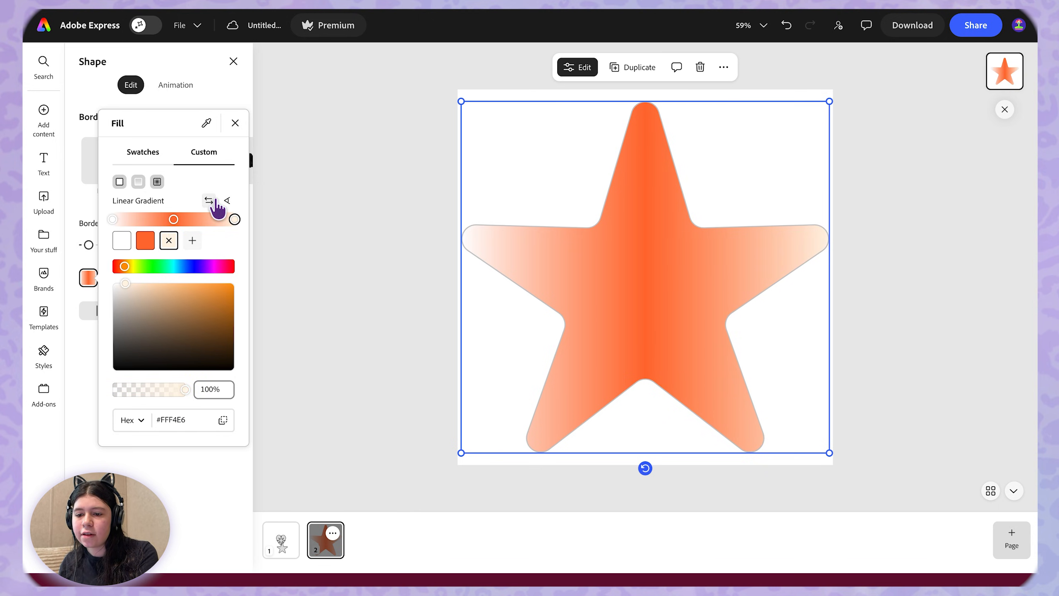
# Rotate the star's linear gradient until it runs diagonally, with white at the upper-left arm and cream at the lower-right point
pyautogui.click(226, 201)
pyautogui.click(227, 201)
pyautogui.click(227, 200)
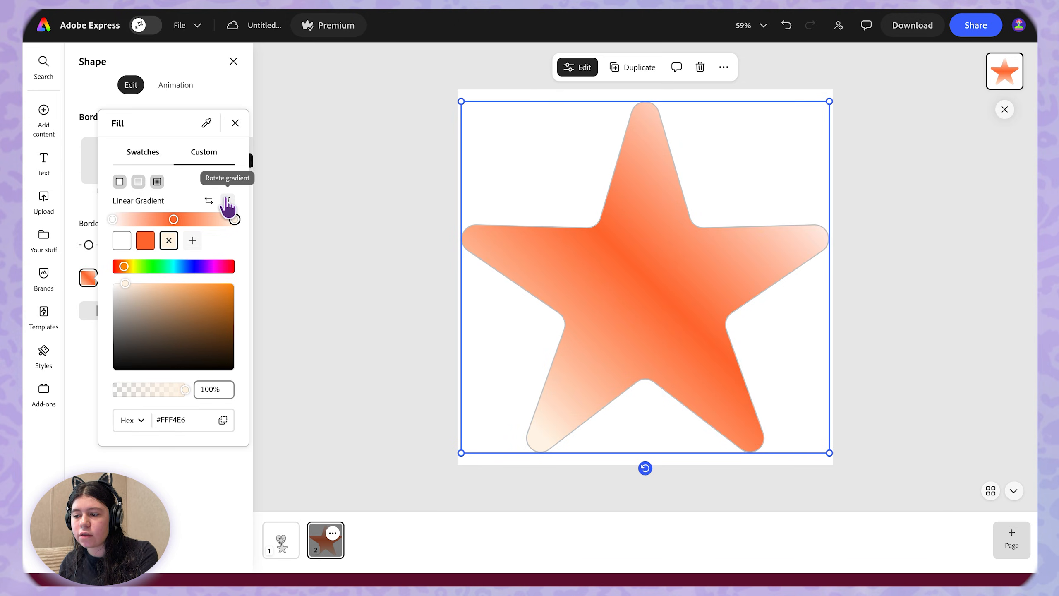
pyautogui.click(226, 200)
pyautogui.click(227, 201)
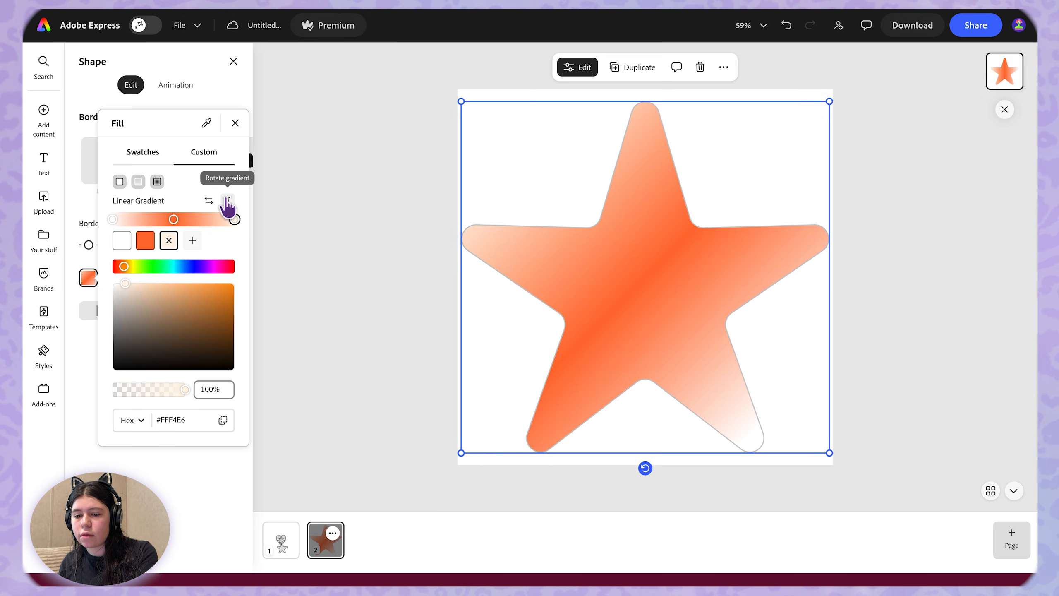
pyautogui.click(227, 201)
pyautogui.click(227, 202)
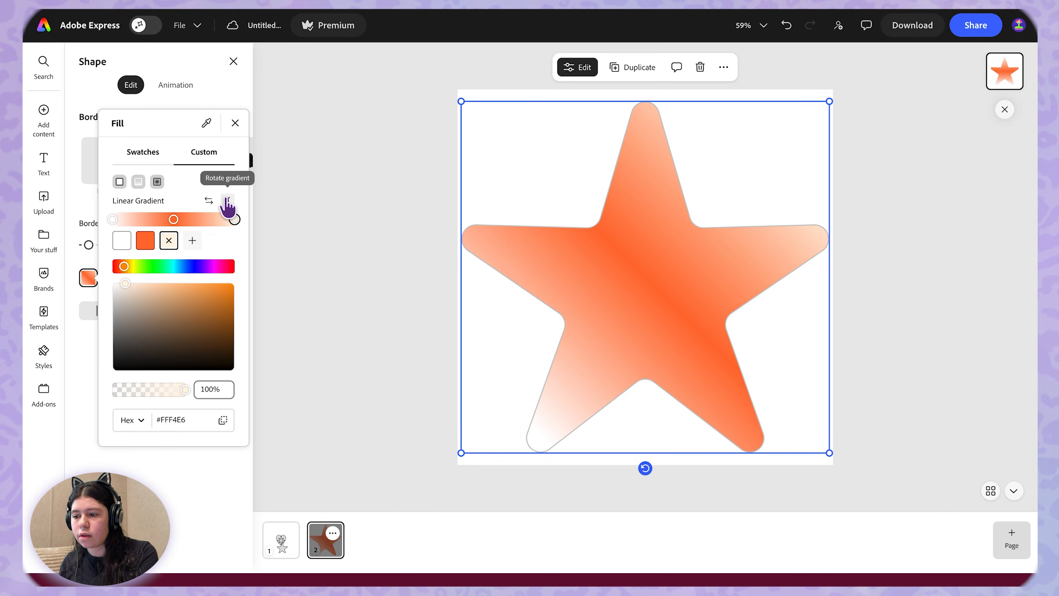
pyautogui.click(227, 202)
pyautogui.click(226, 202)
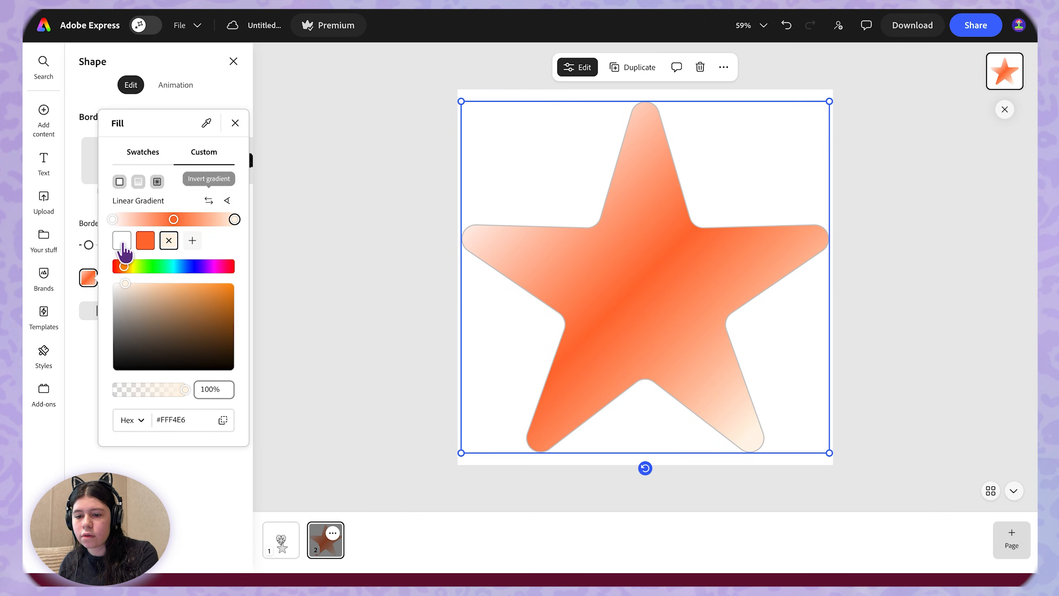
# Add a fourth gradient stop and recolor the last three stops to light gray, white and warm gray #E3E1DC
pyautogui.click(192, 242)
pyautogui.click(122, 241)
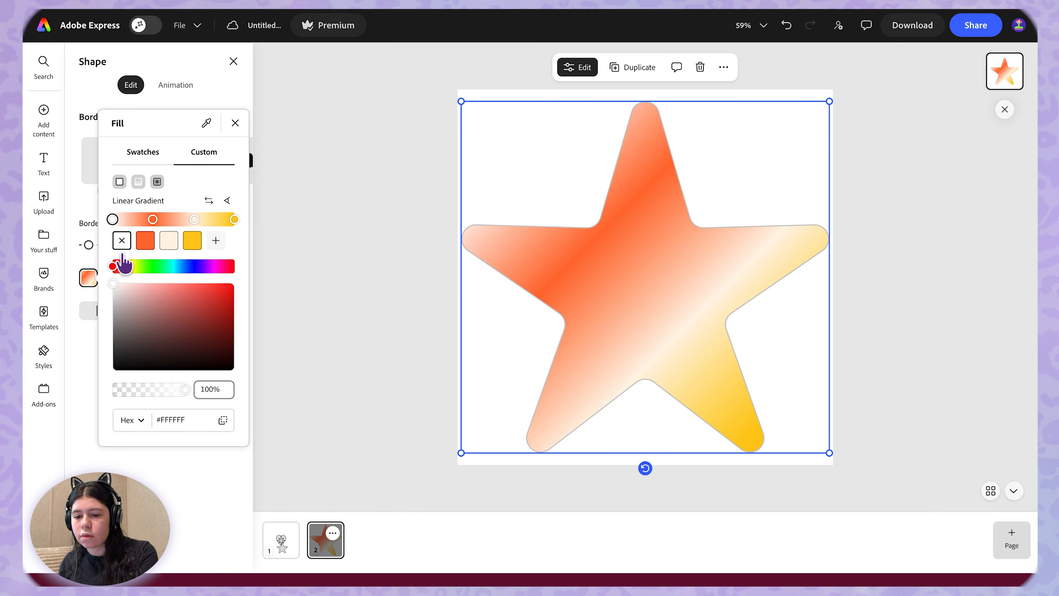
pyautogui.click(146, 240)
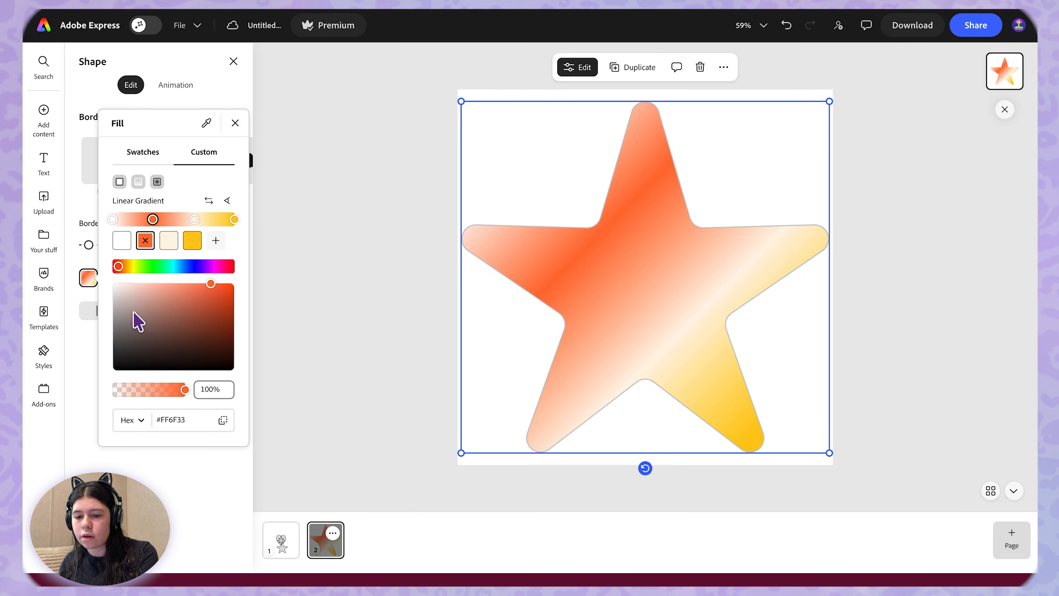
pyautogui.moveTo(134, 319); pyautogui.dragTo(121, 294)
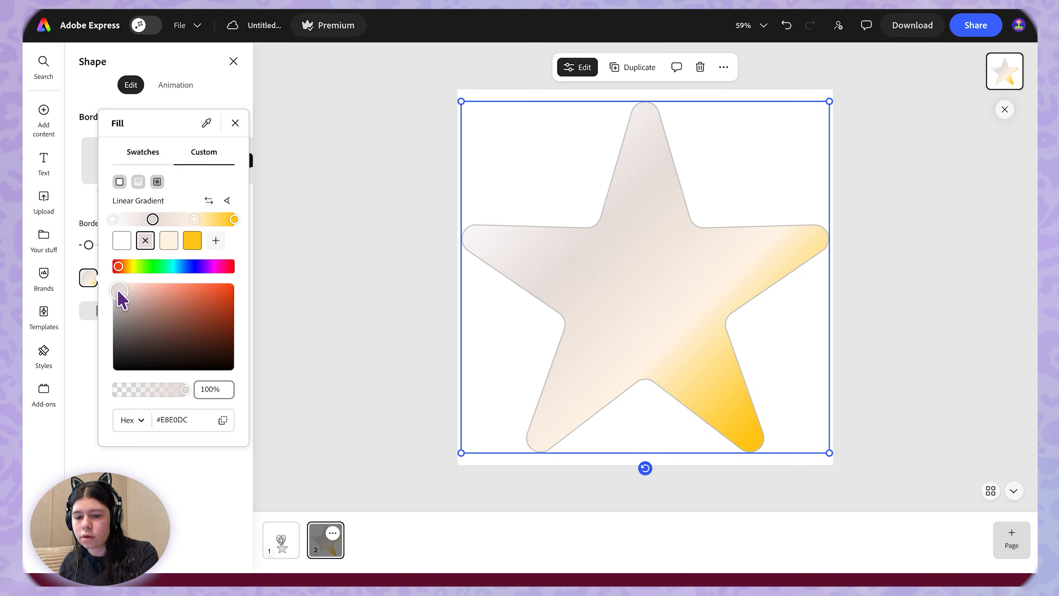
pyautogui.moveTo(120, 299)
pyautogui.mouseDown()
pyautogui.moveTo(111, 284)
pyautogui.moveTo(116, 294)
pyautogui.mouseUp()
pyautogui.click(169, 242)
pyautogui.click(193, 240)
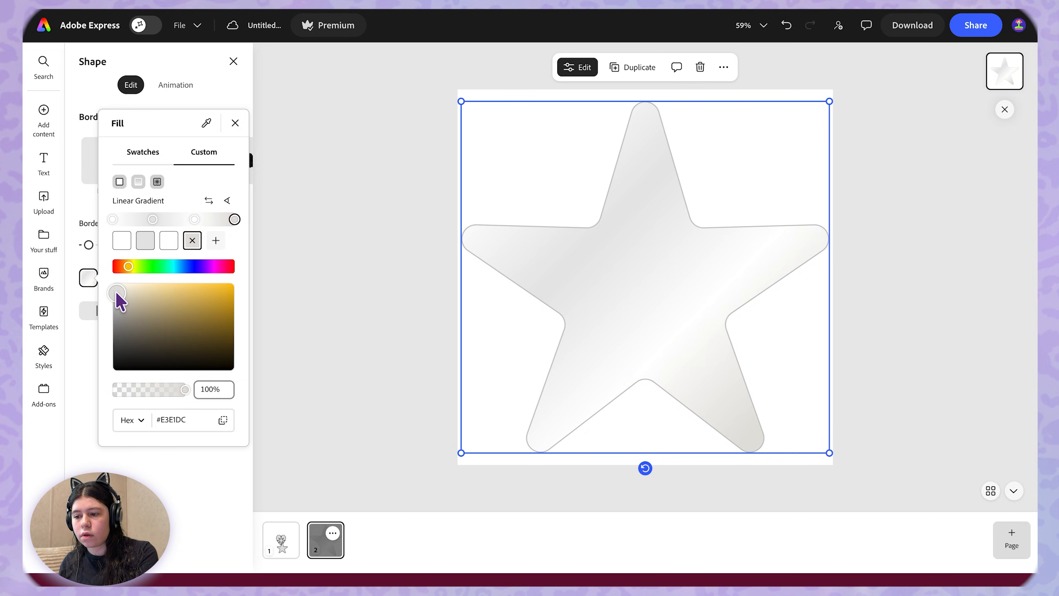
pyautogui.click(390, 307)
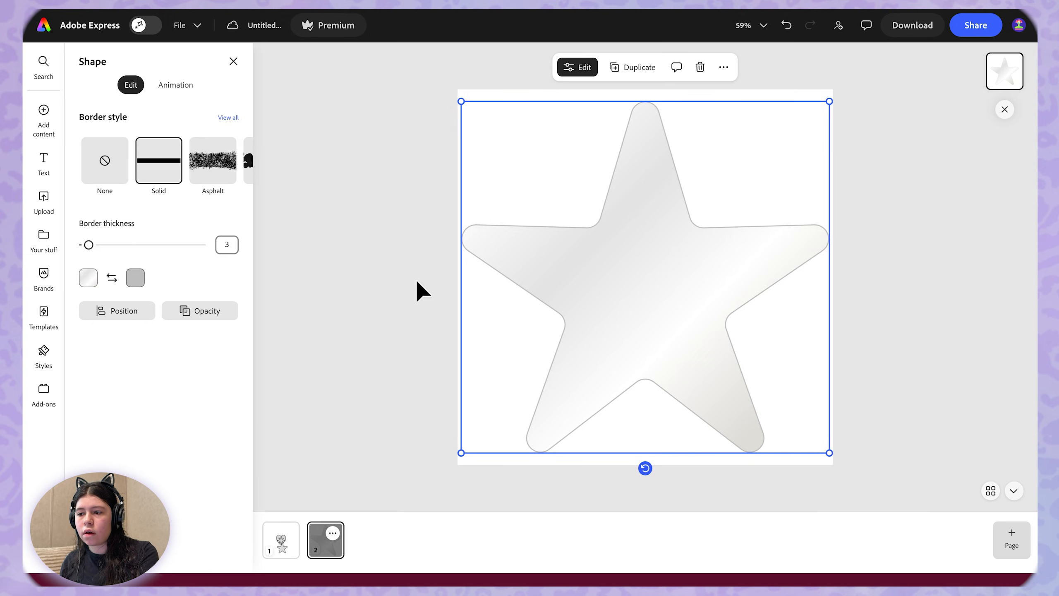
# Remove the background color of the star's page so it is transparent
pyautogui.click(361, 281)
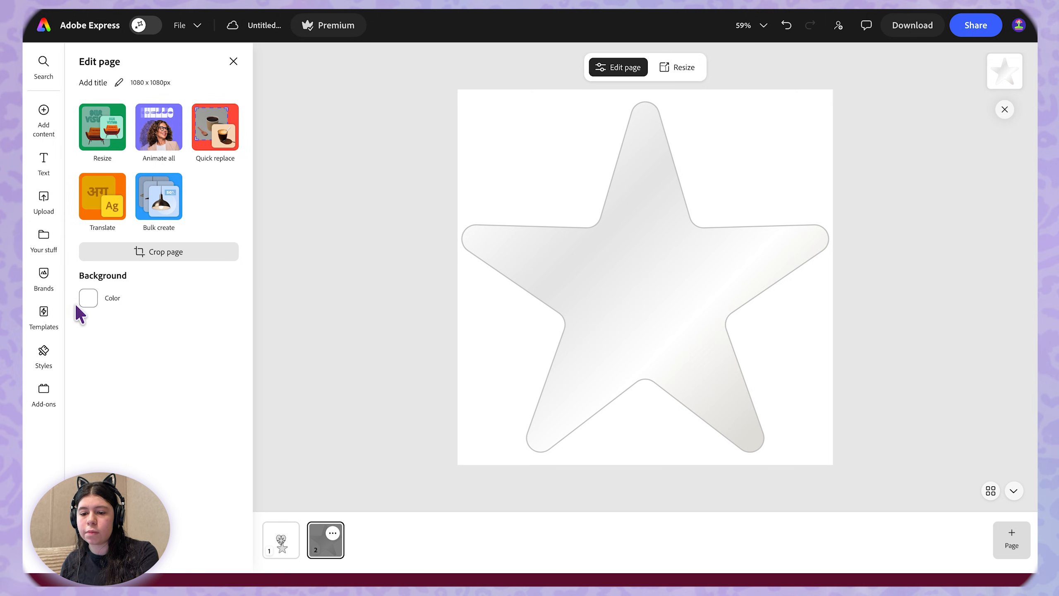
pyautogui.click(88, 301)
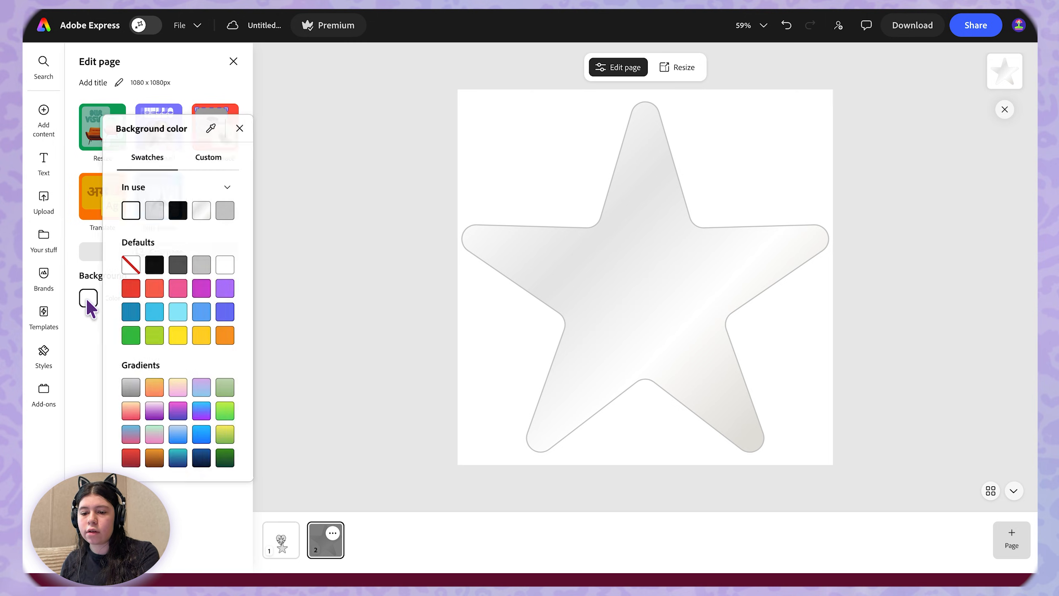
pyautogui.click(131, 265)
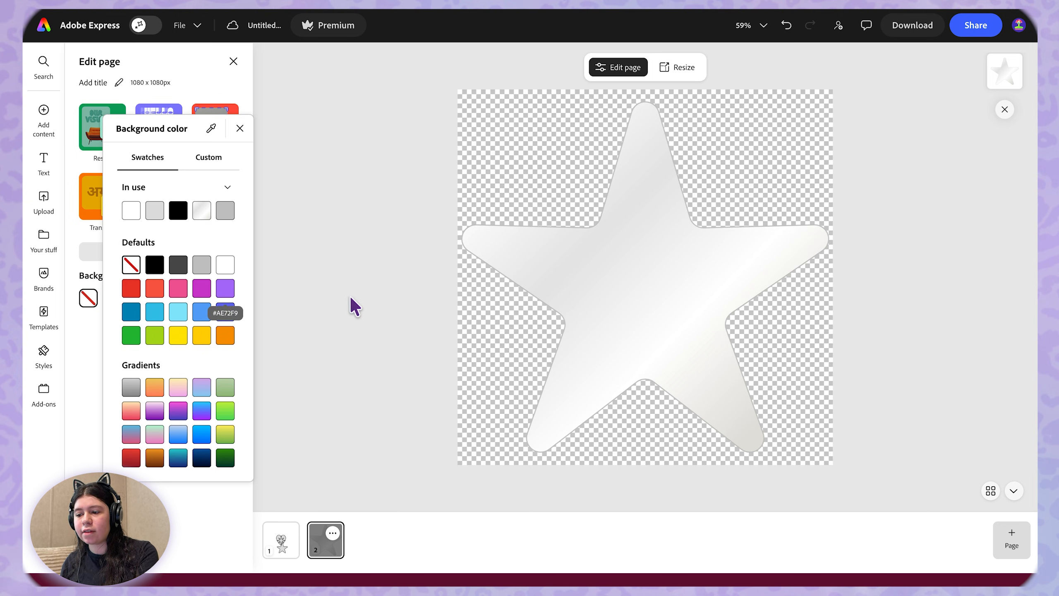
pyautogui.click(375, 295)
pyautogui.moveTo(735, 312); pyautogui.dragTo(731, 304)
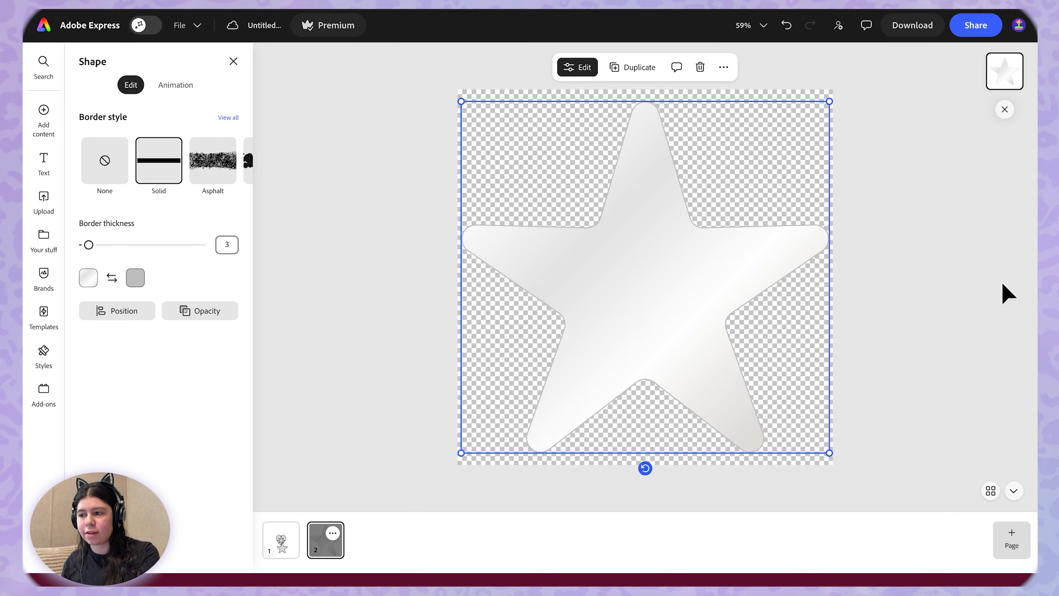
pyautogui.click(976, 262)
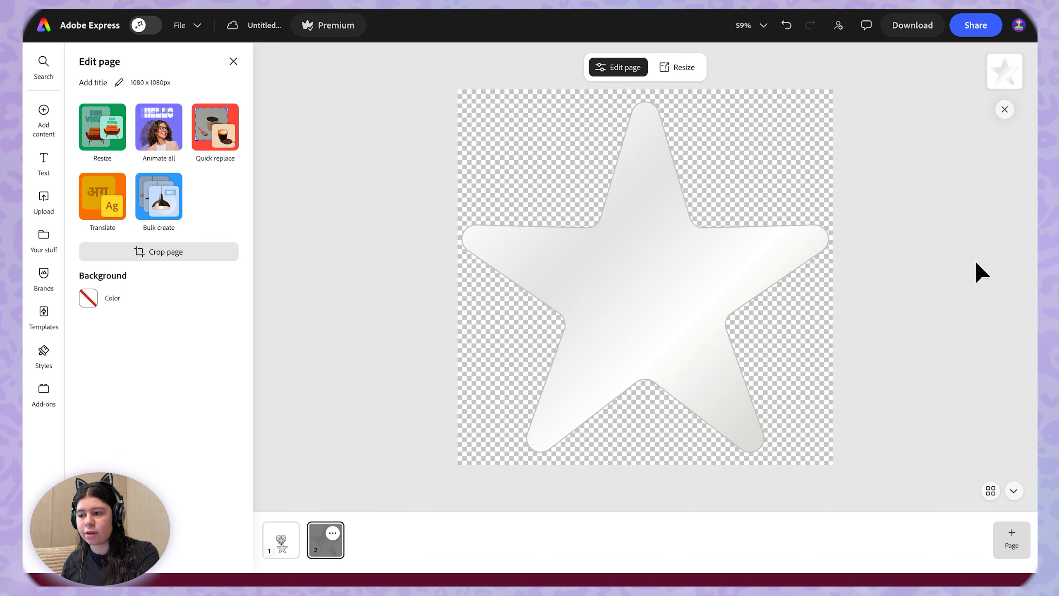
# Download the star page as a PNG, switch to Effect Maker, and upload and select the star image among the assets
pyautogui.click(899, 26)
pyautogui.click(888, 266)
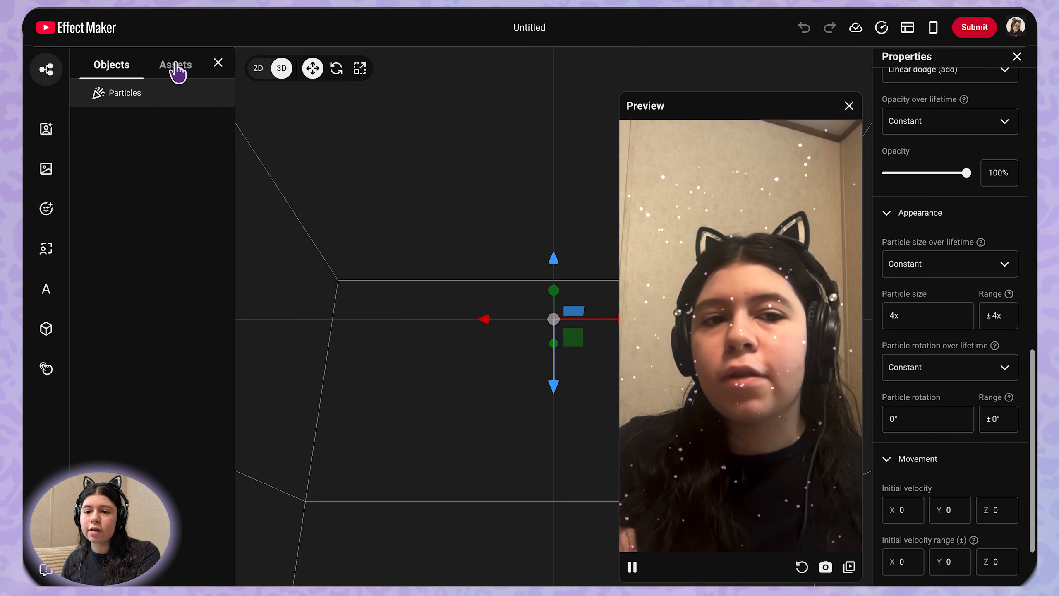
pyautogui.click(176, 66)
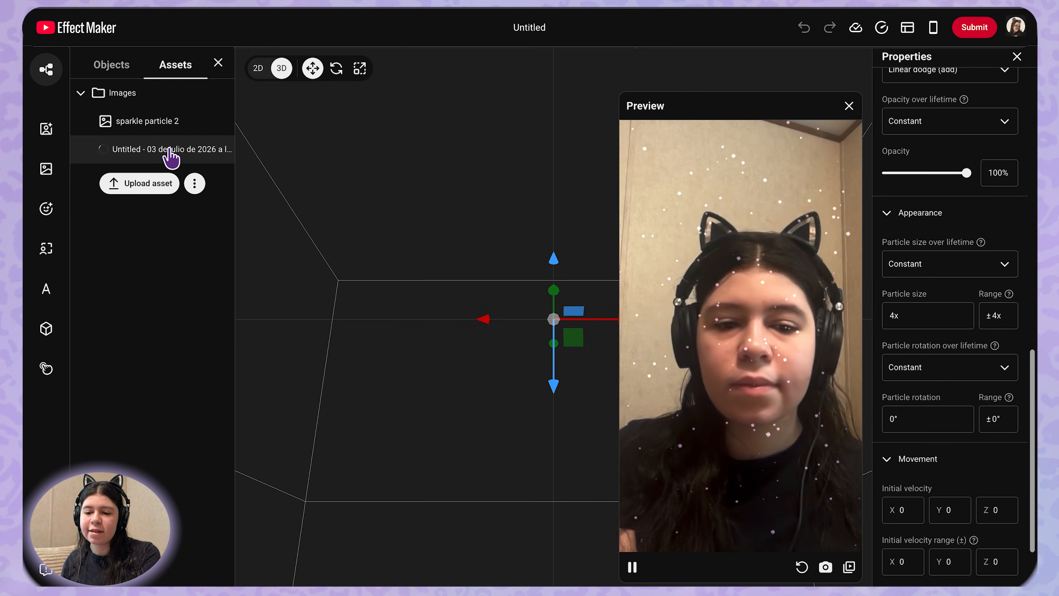
pyautogui.click(163, 152)
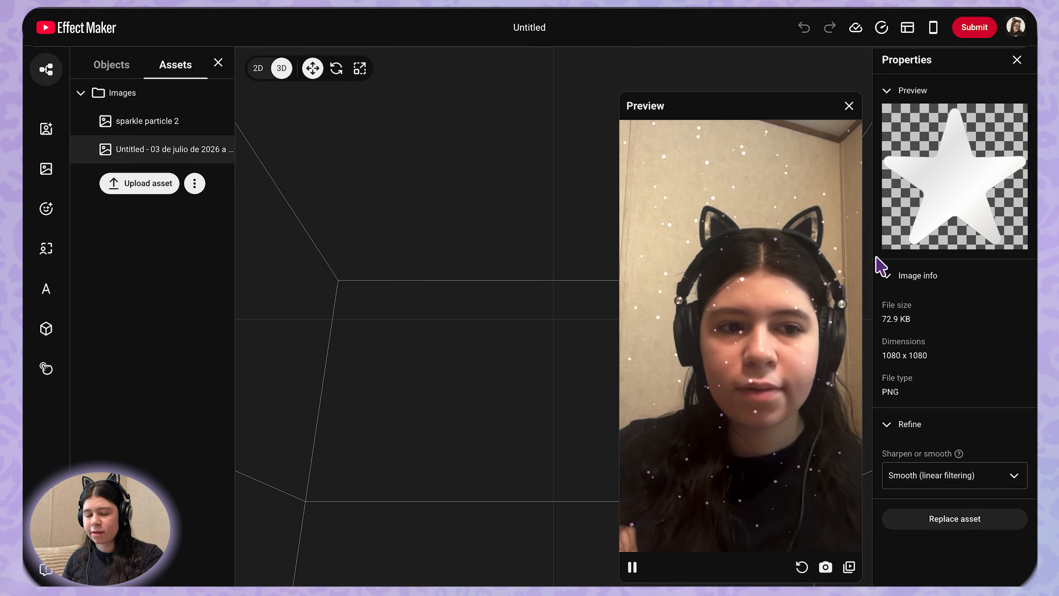
# Duplicate the Particles object and select the copy
pyautogui.click(119, 70)
pyautogui.click(116, 95)
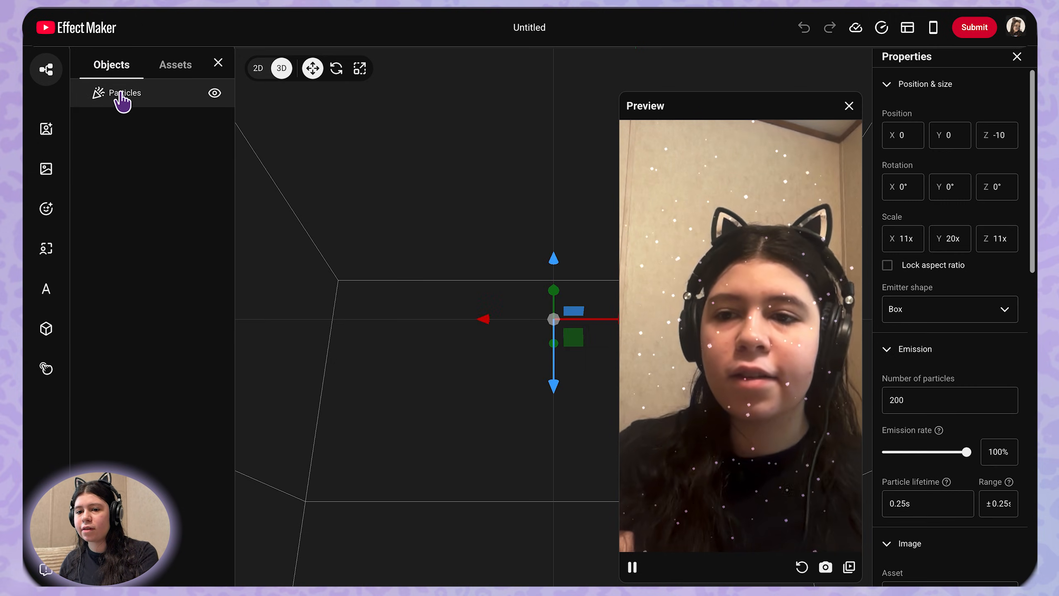
pyautogui.rightClick(169, 96)
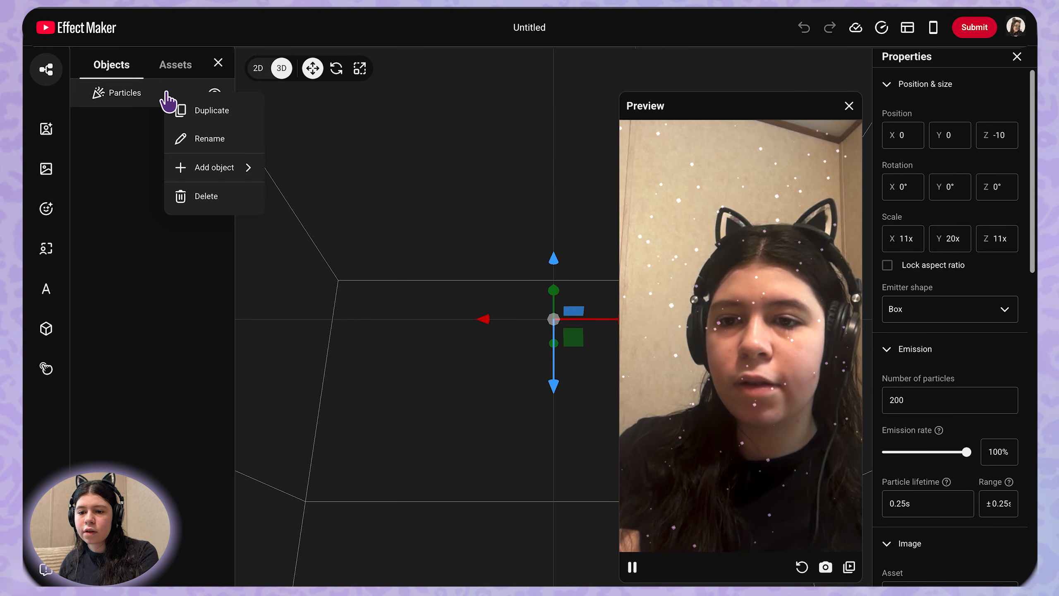
pyautogui.click(184, 111)
pyautogui.click(149, 122)
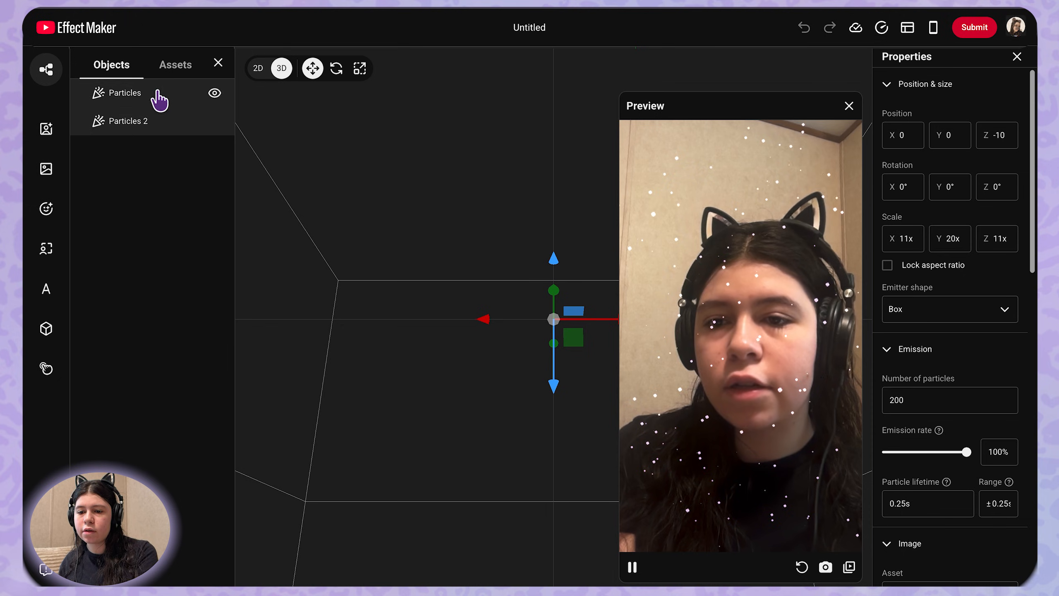
# Rename the duplicated particle object as "Particles star"
pyautogui.rightClick(155, 126)
pyautogui.click(171, 166)
pyautogui.press('Right')
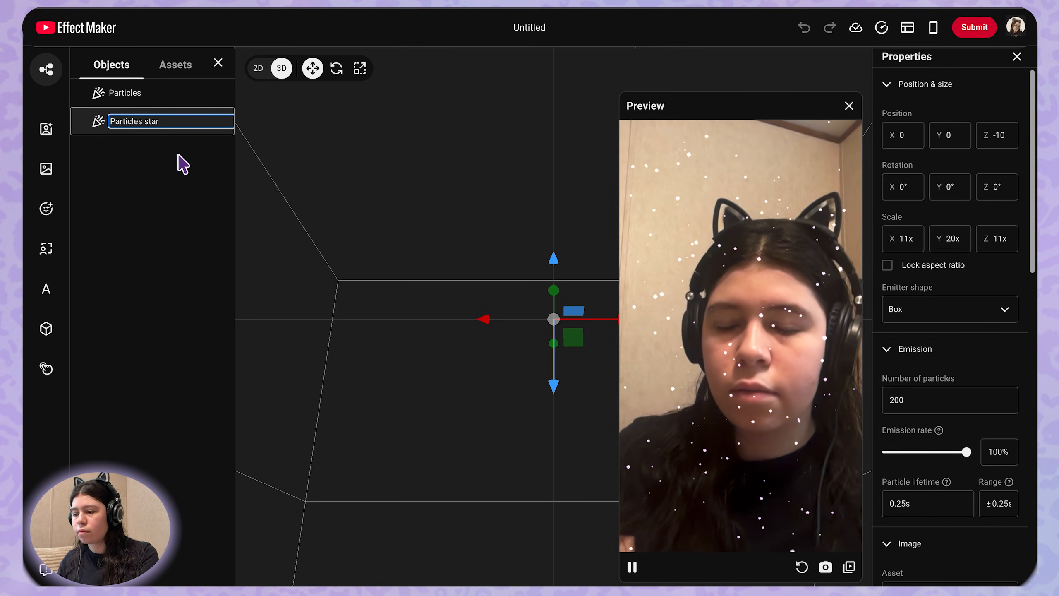
pyautogui.write('star')
pyautogui.press('Return')
# Assign the uploaded star image as the particle image asset of Particles star
pyautogui.scroll(-5, 1003, 358)
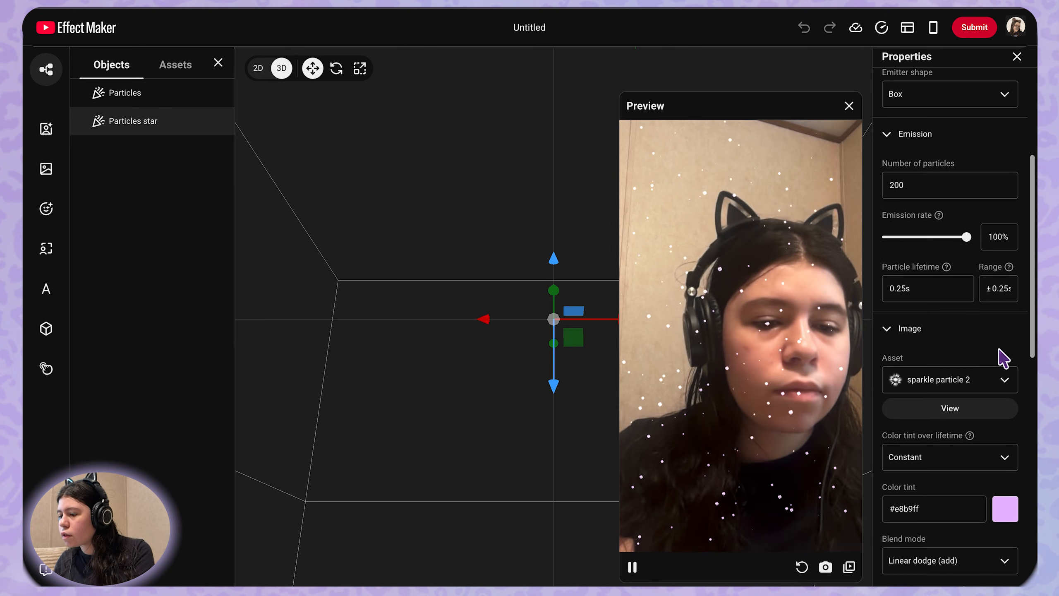
pyautogui.scroll(-4, 1001, 357)
pyautogui.click(930, 199)
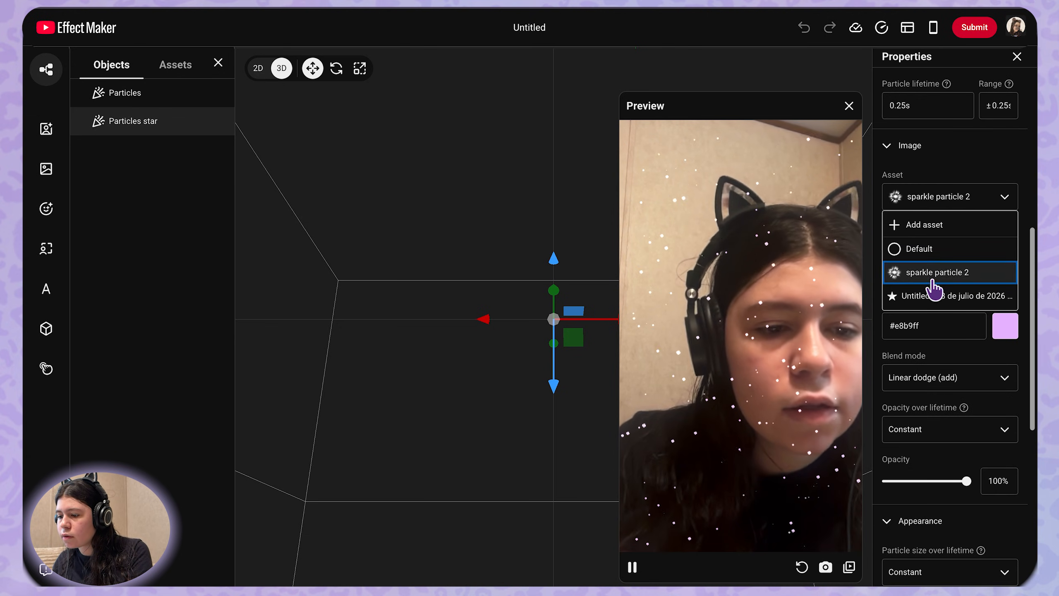
pyautogui.click(929, 295)
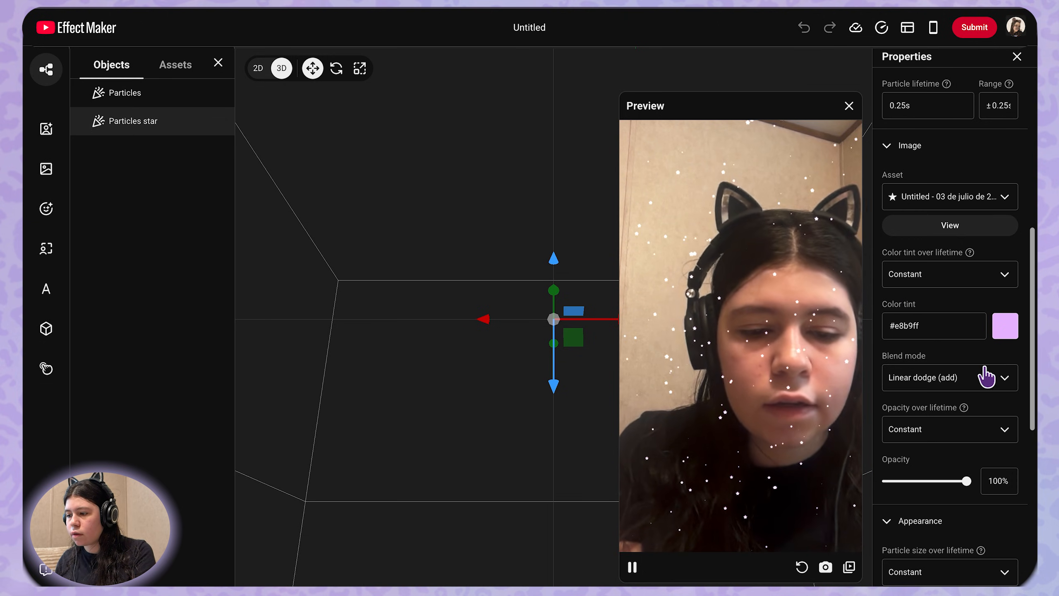
# Set the particle size of Particles star to 5x with a range of ±5x
pyautogui.scroll(3, 989, 374)
pyautogui.scroll(6, 984, 364)
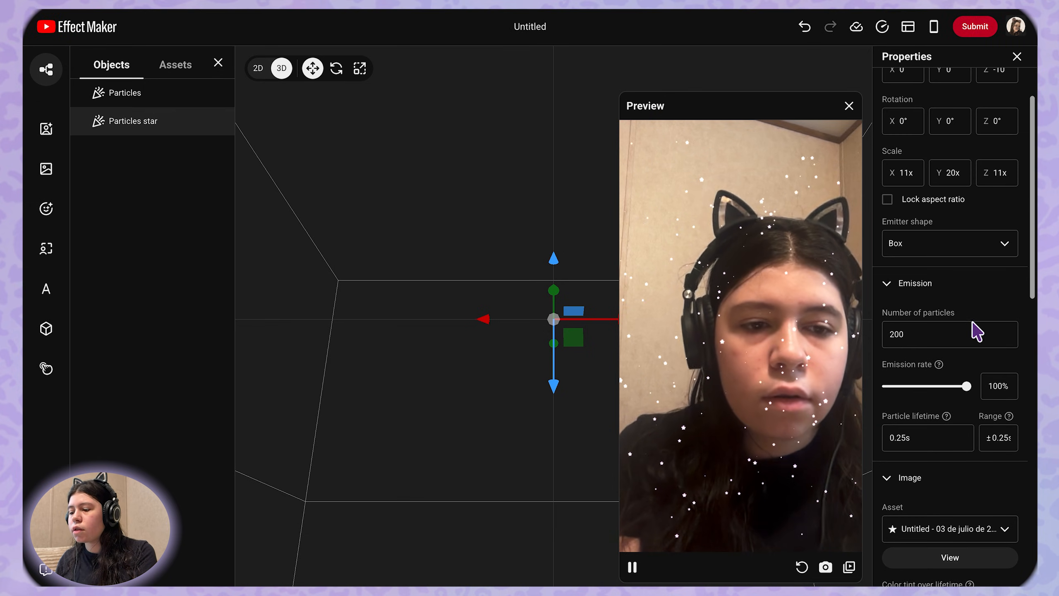
pyautogui.scroll(-10, 957, 319)
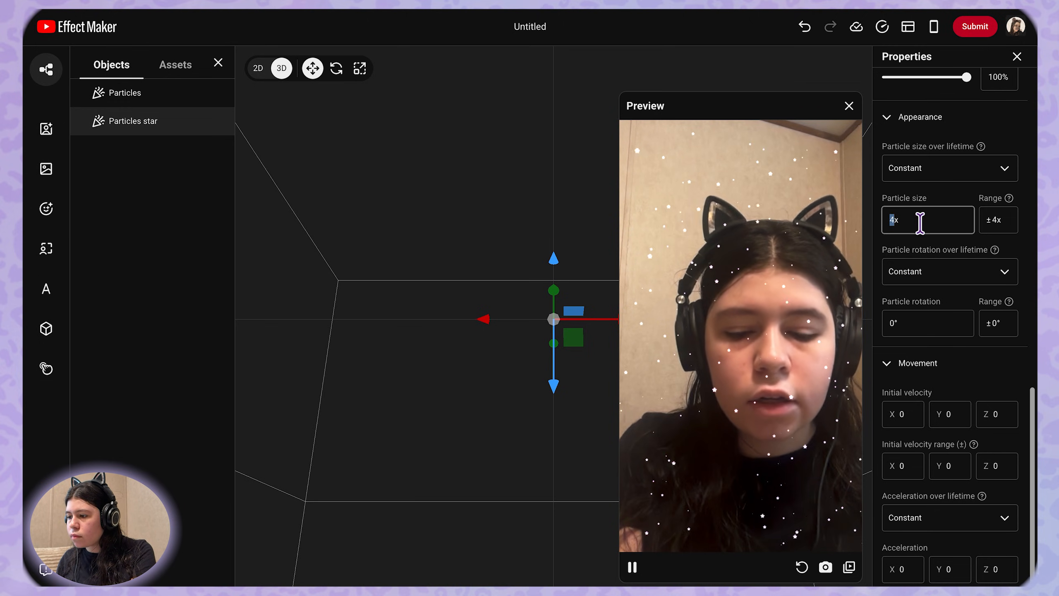
pyautogui.click(1008, 218)
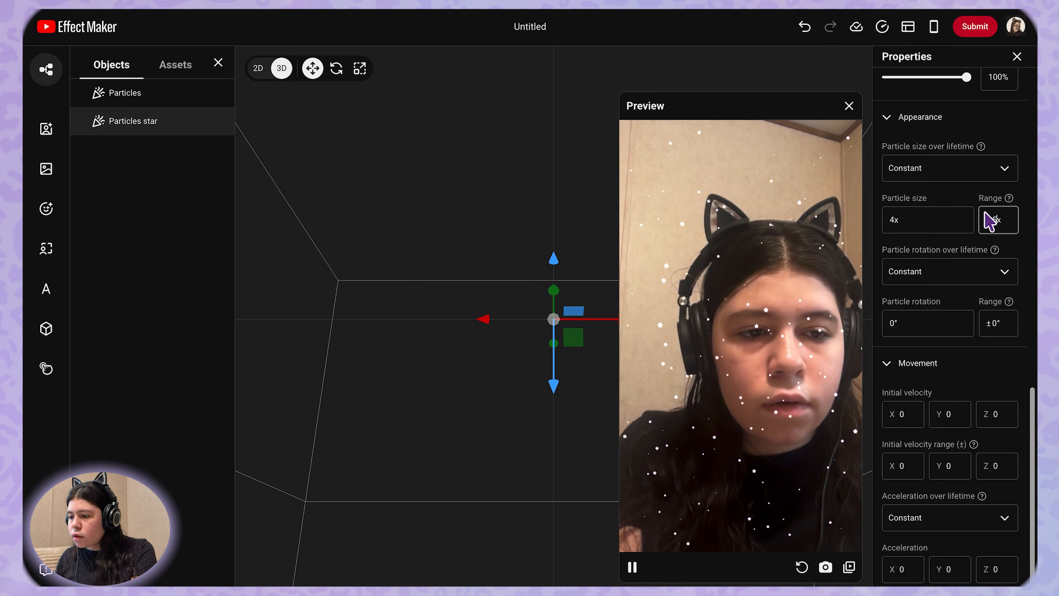
pyautogui.click(925, 196)
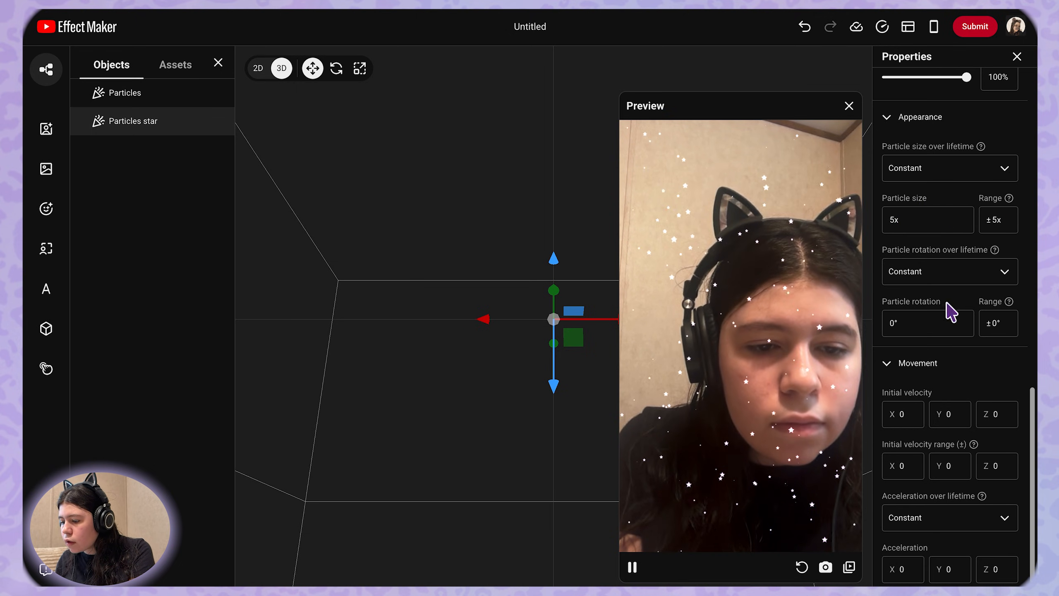
# Set the number of particles for Particles star to 250
pyautogui.scroll(1, 921, 438)
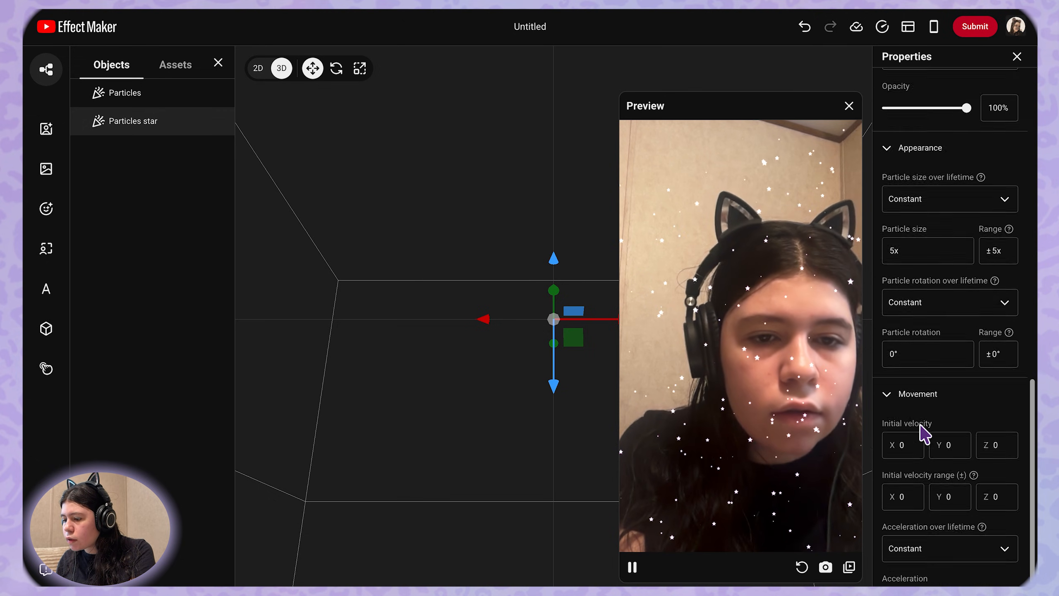
pyautogui.scroll(15, 920, 426)
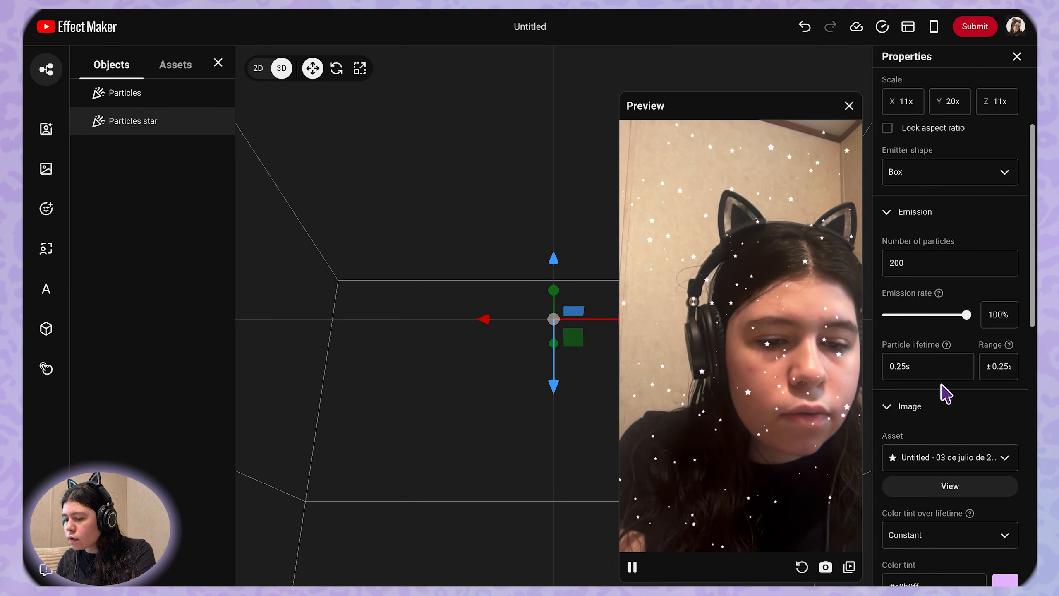
pyautogui.moveTo(901, 365); pyautogui.dragTo(937, 368)
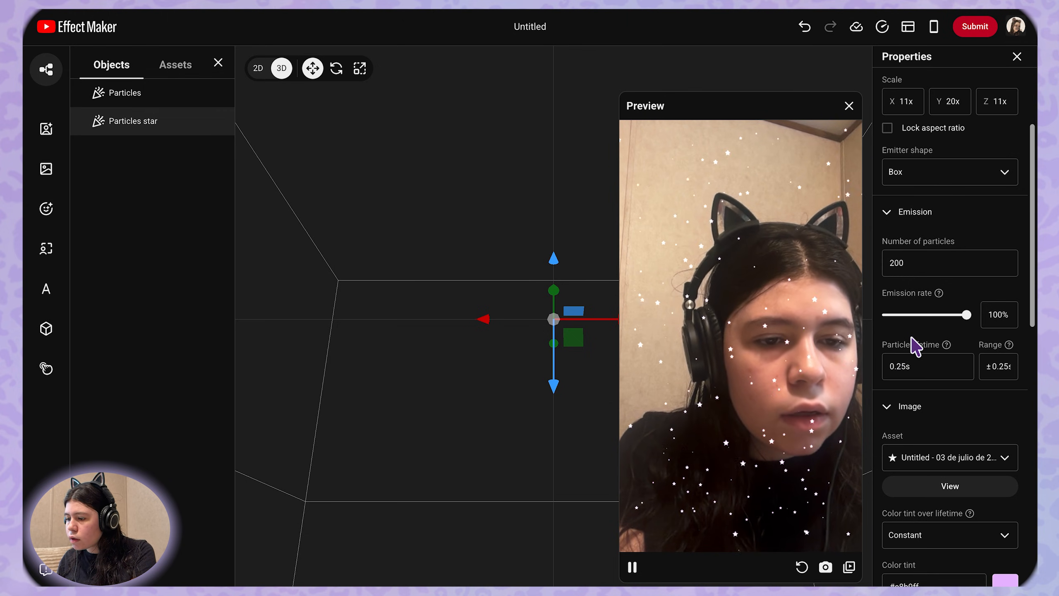
pyautogui.scroll(1, 913, 336)
pyautogui.moveTo(899, 288); pyautogui.dragTo(887, 291)
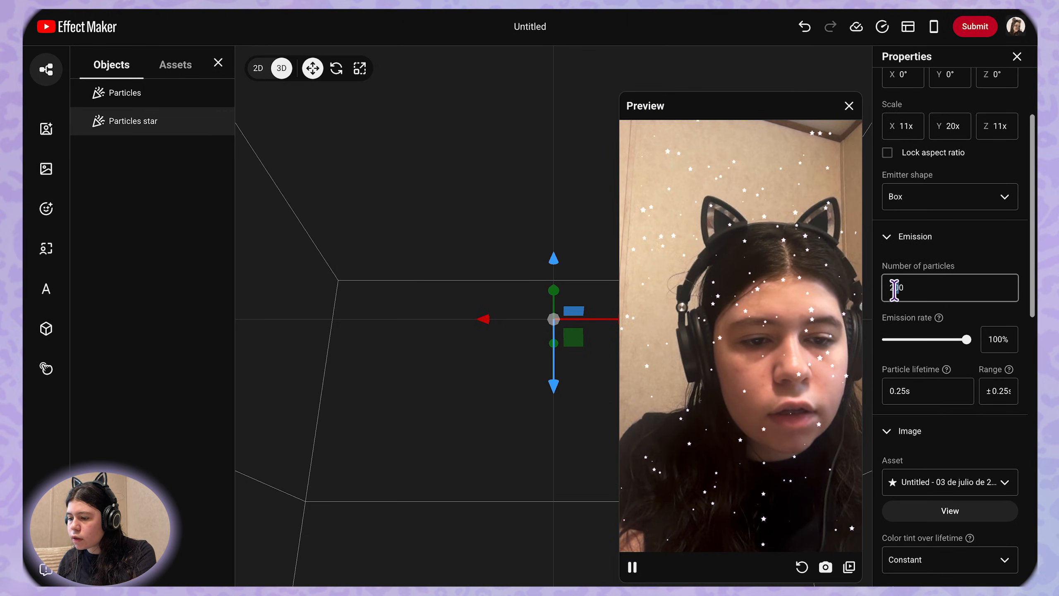
pyautogui.click(929, 257)
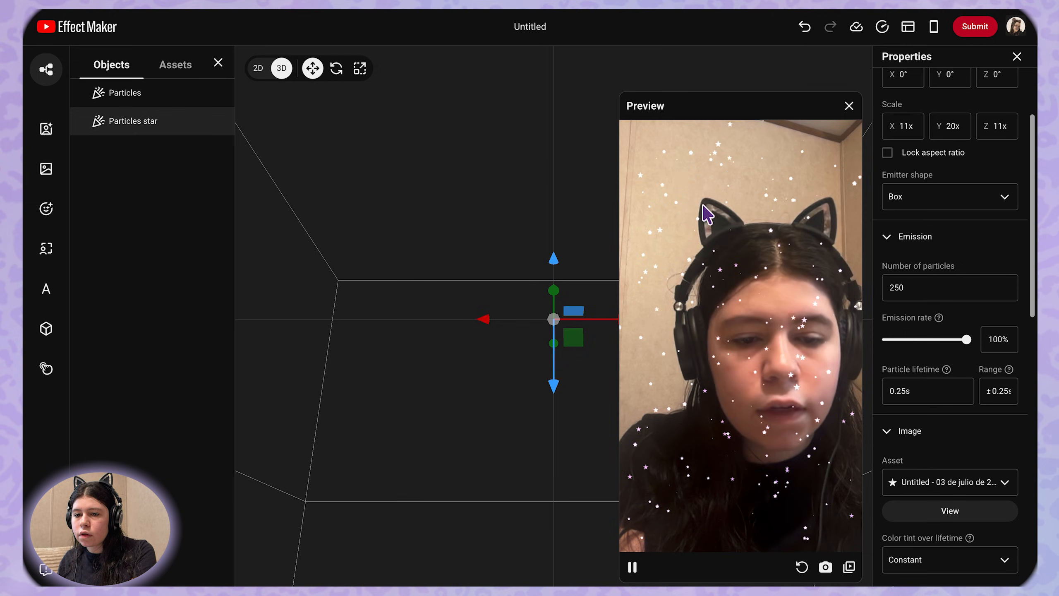
# Set the particle lifetime of the original Particles object to 0.2s
pyautogui.click(170, 100)
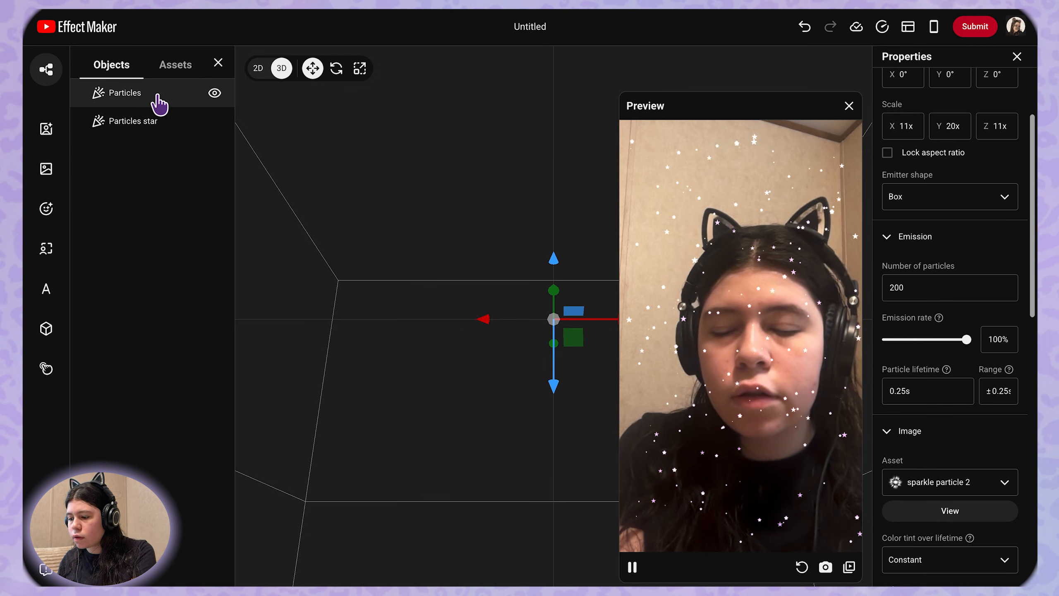
pyautogui.click(903, 390)
pyautogui.press('BackSpace')
pyautogui.write('0')
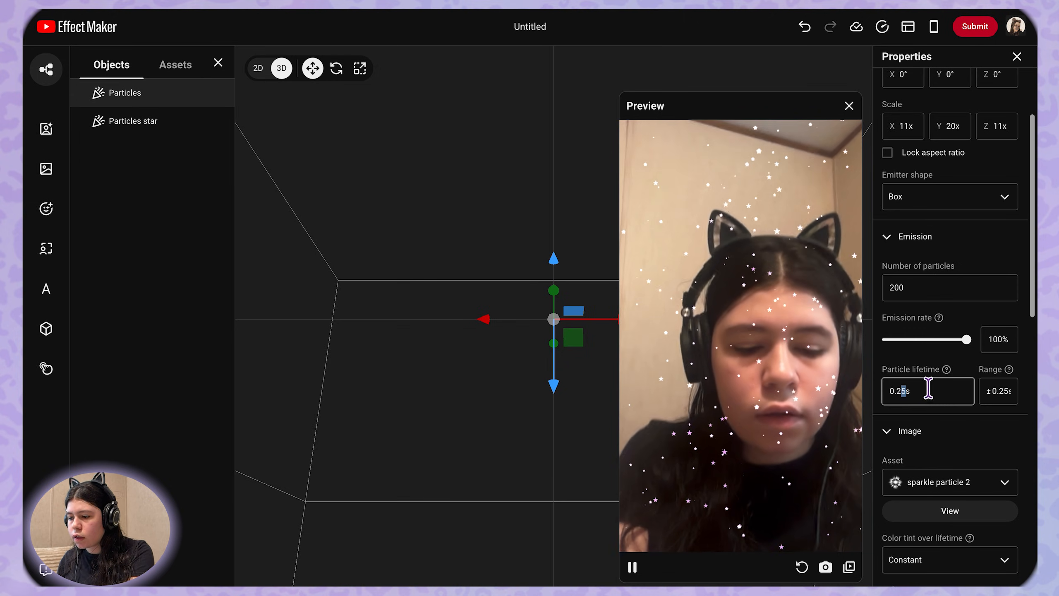
# Set the particle size of the Particles object to 2x
pyautogui.scroll(-10, 932, 413)
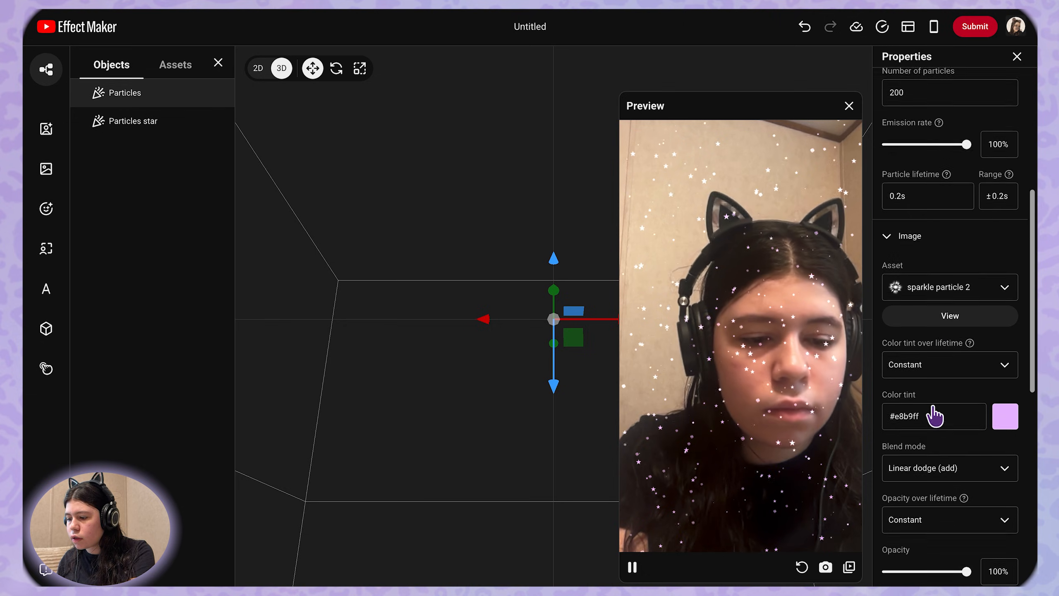
pyautogui.scroll(-2, 928, 432)
pyautogui.click(905, 385)
pyautogui.press('BackSpace')
pyautogui.write('3x')
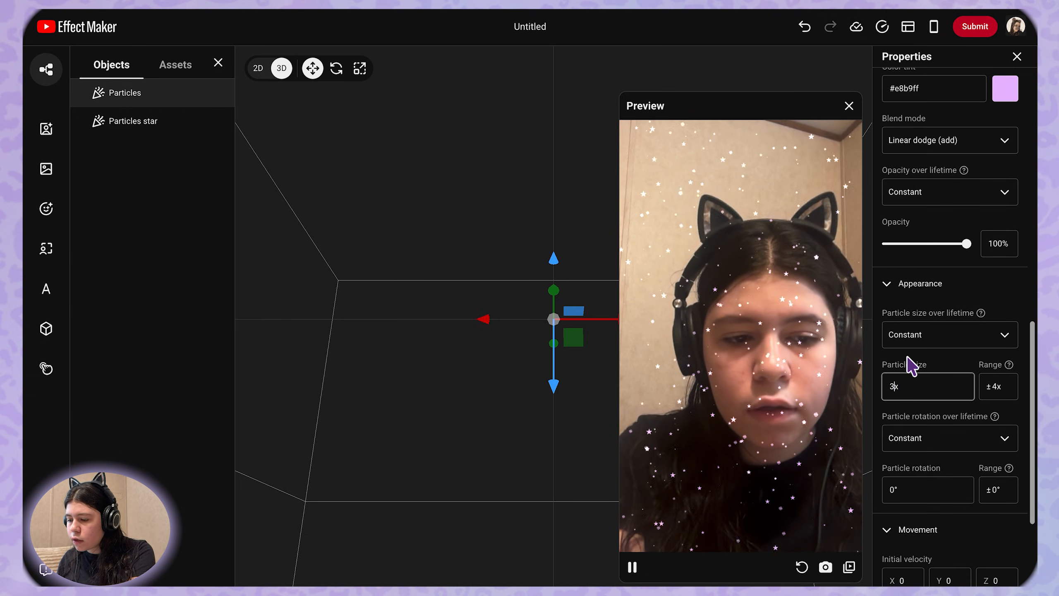
pyautogui.click(907, 357)
pyautogui.click(908, 383)
pyautogui.press('BackSpace')
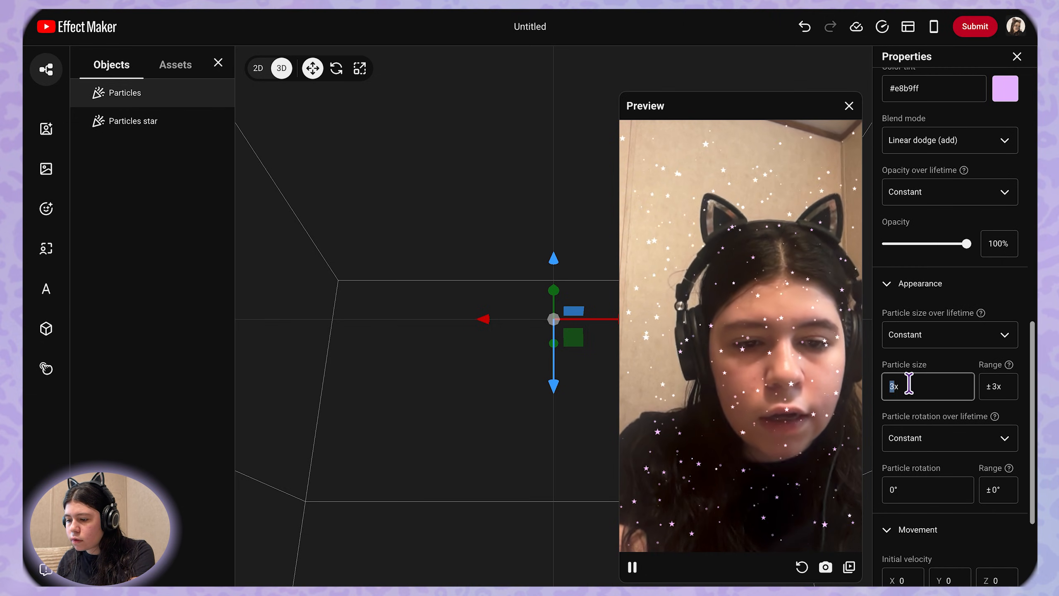
pyautogui.write('2')
pyautogui.click(909, 361)
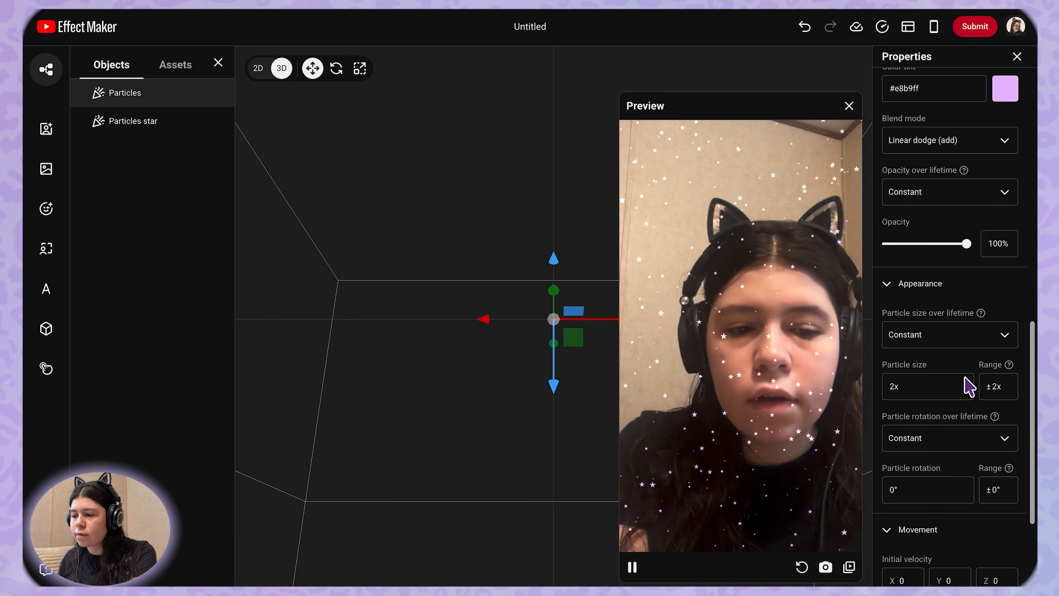
# Set the number of particles for the Particles object to 150
pyautogui.scroll(5, 946, 383)
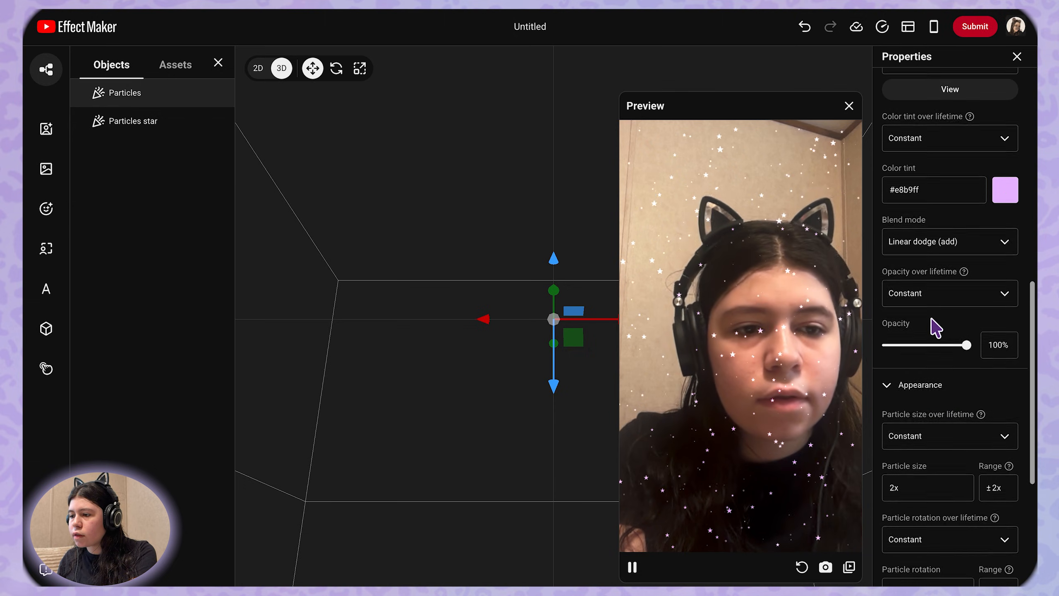
pyautogui.scroll(6, 934, 208)
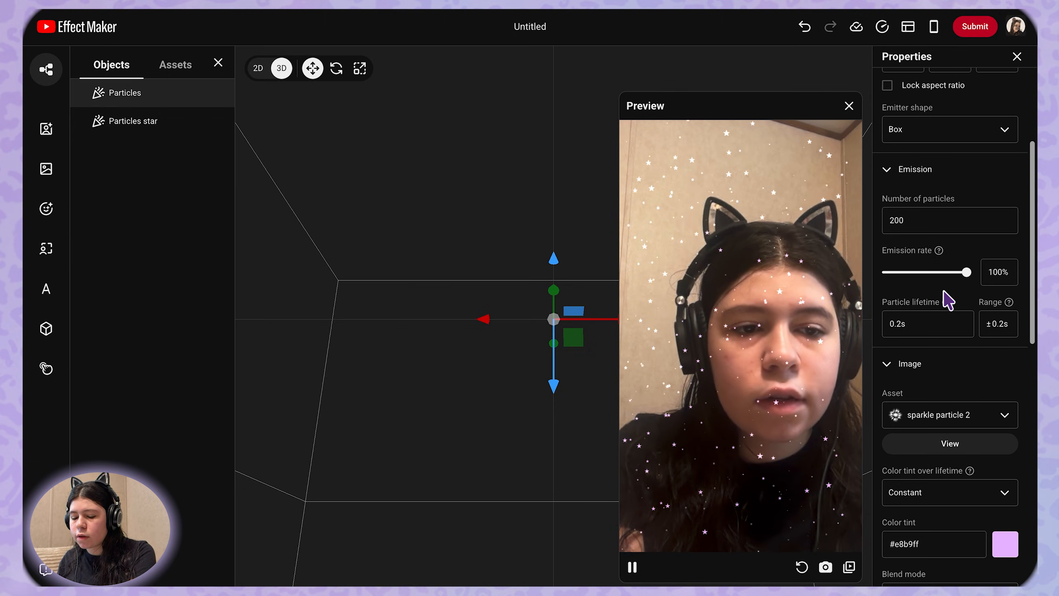
pyautogui.doubleClick(883, 221)
pyautogui.write('150')
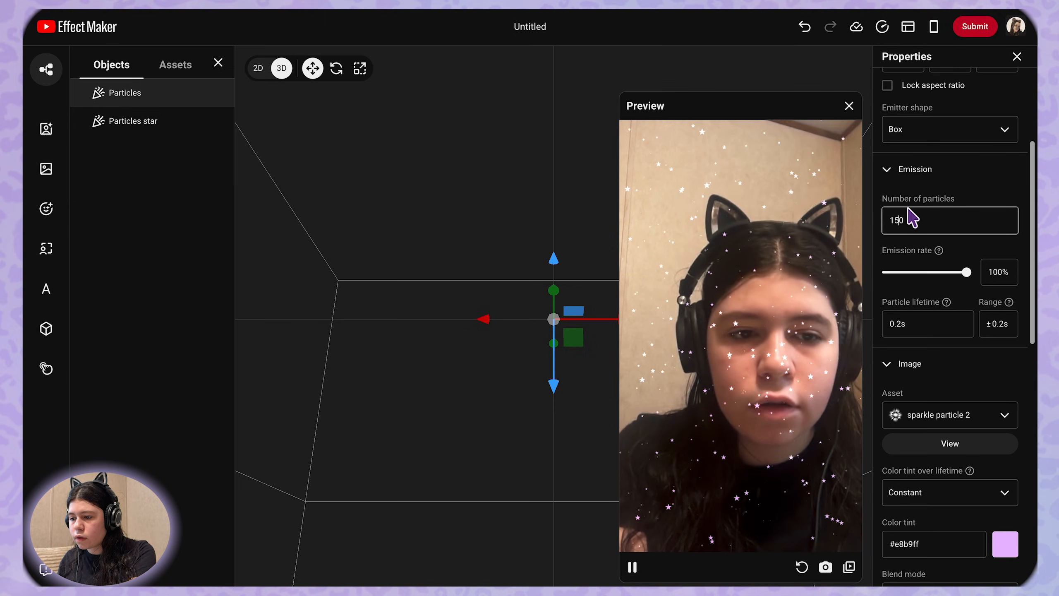
pyautogui.moveTo(882, 198); pyautogui.dragTo(910, 196)
pyautogui.click(918, 199)
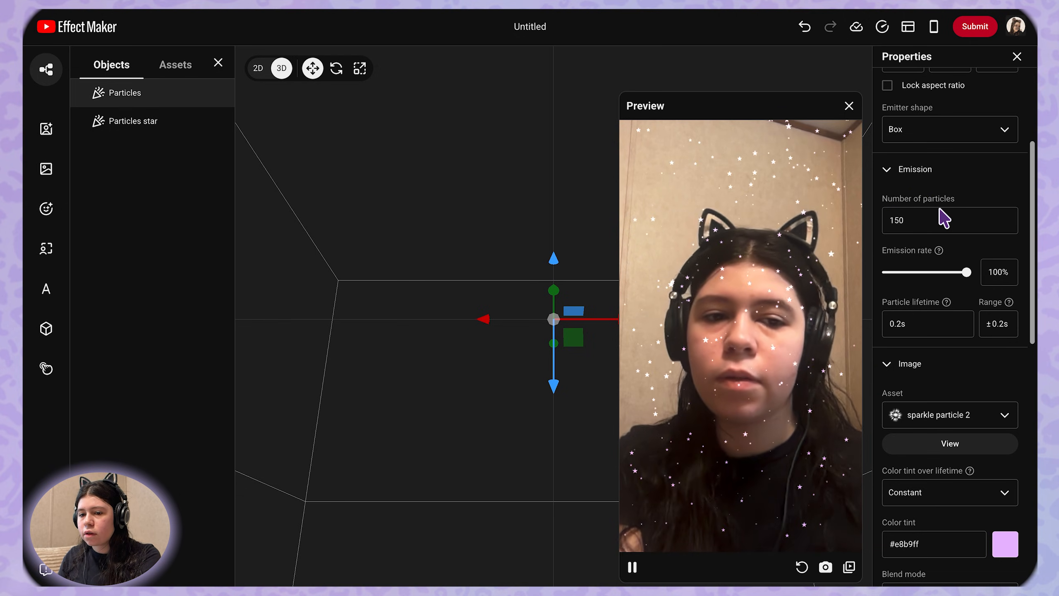
# Try several purple shades for the Particles star color tint and settle on #d072ff
pyautogui.click(185, 120)
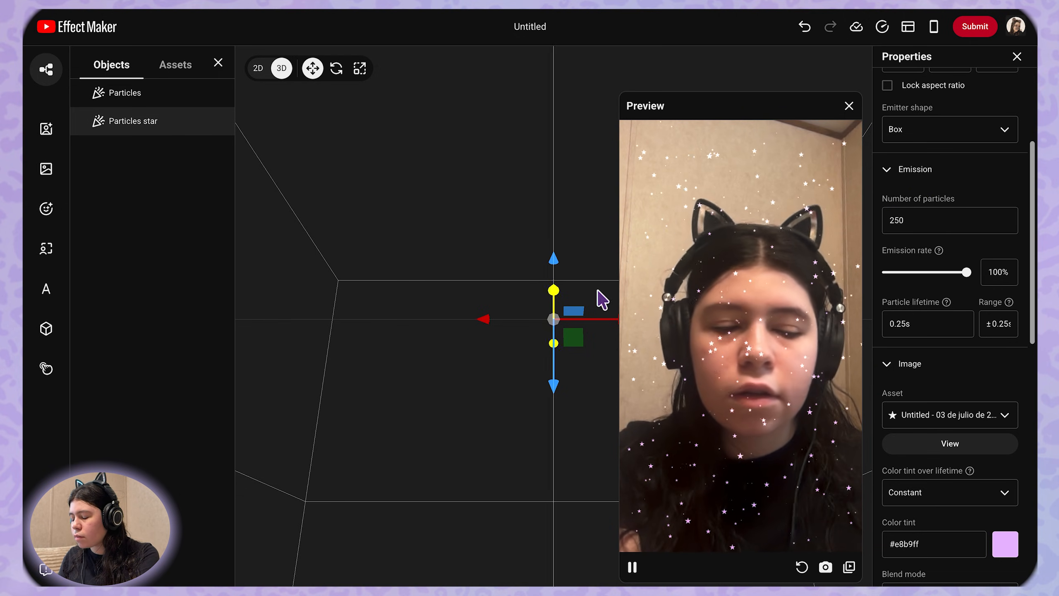
pyautogui.scroll(-4, 964, 367)
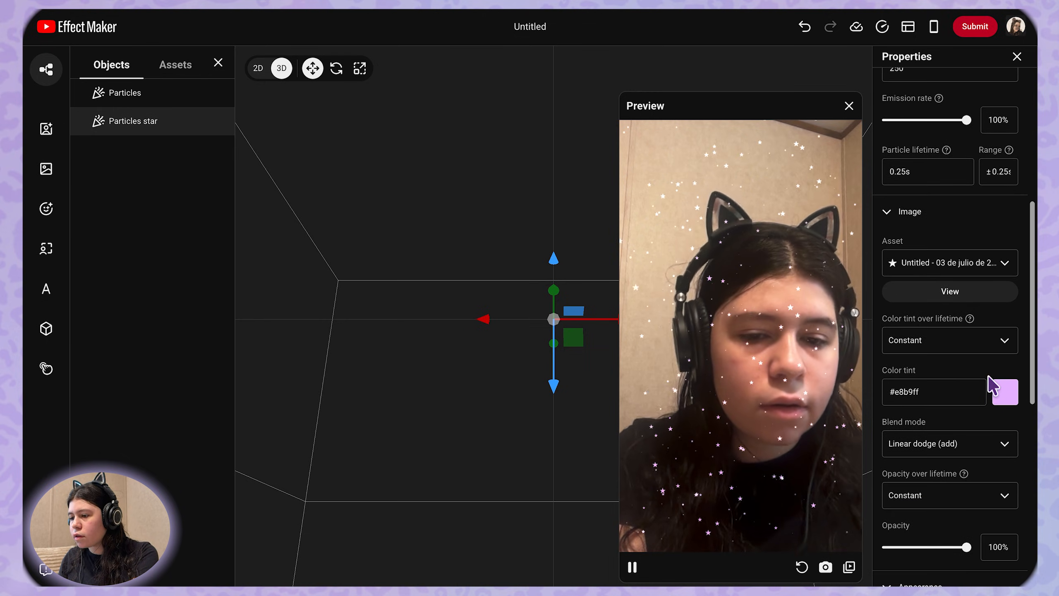
pyautogui.click(1015, 394)
pyautogui.click(883, 176)
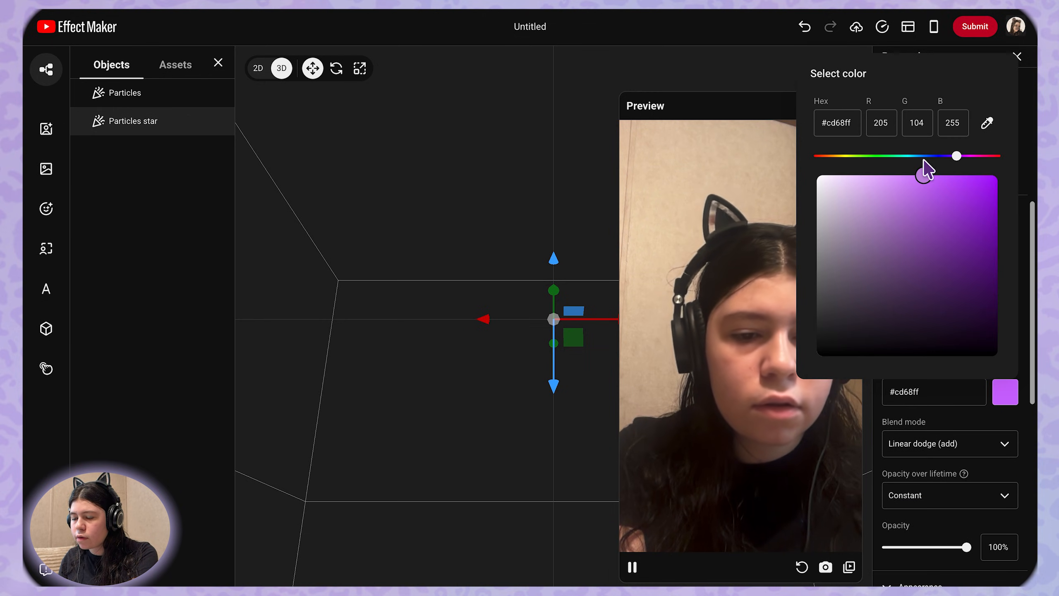
pyautogui.moveTo(903, 189); pyautogui.dragTo(897, 180)
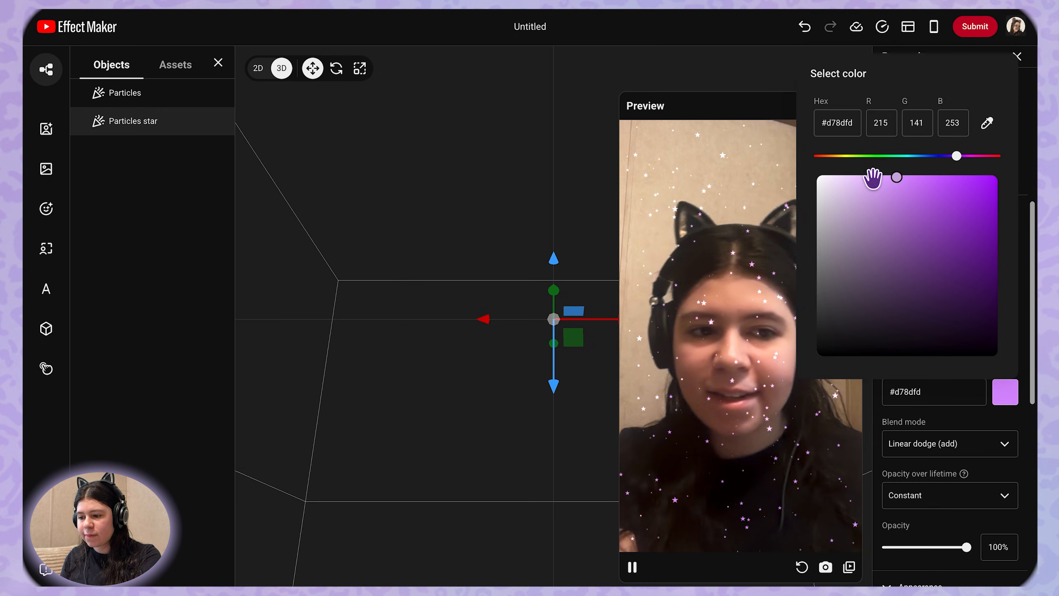
pyautogui.moveTo(873, 178); pyautogui.dragTo(998, 175)
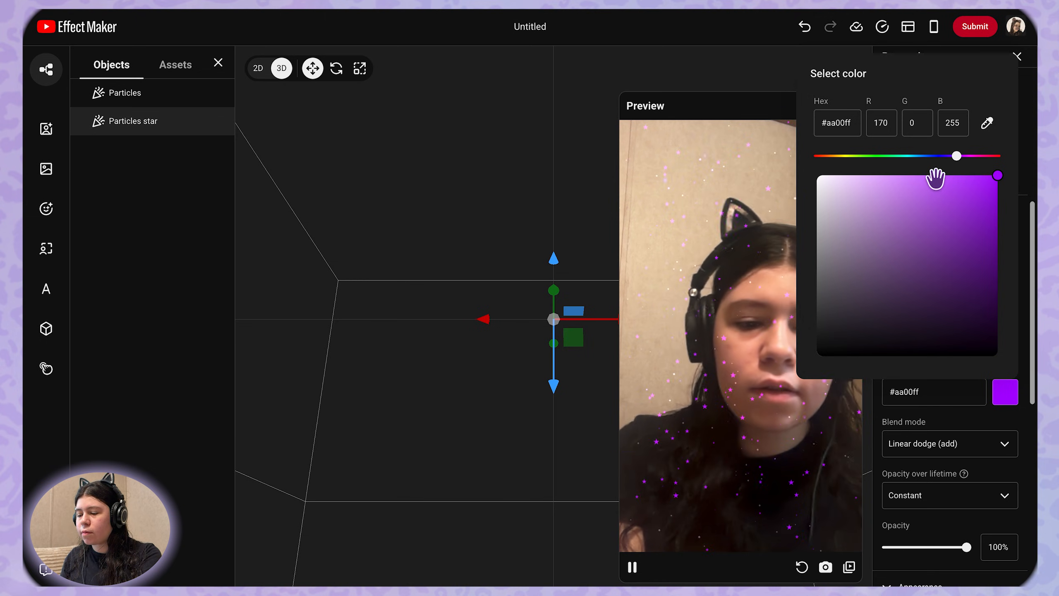
pyautogui.moveTo(956, 176); pyautogui.dragTo(932, 175)
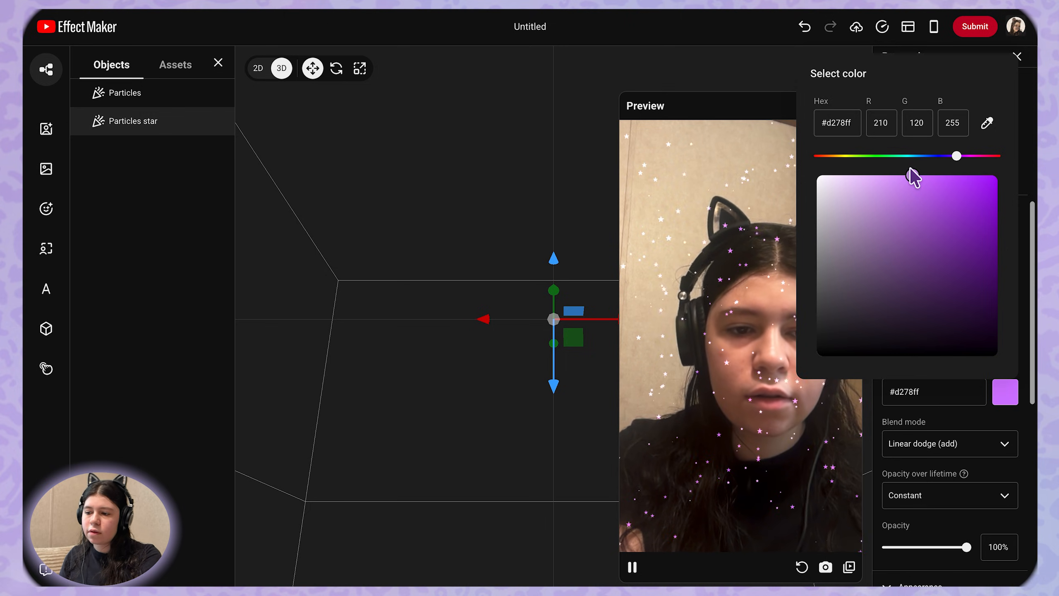
pyautogui.moveTo(919, 227); pyautogui.dragTo(1003, 107)
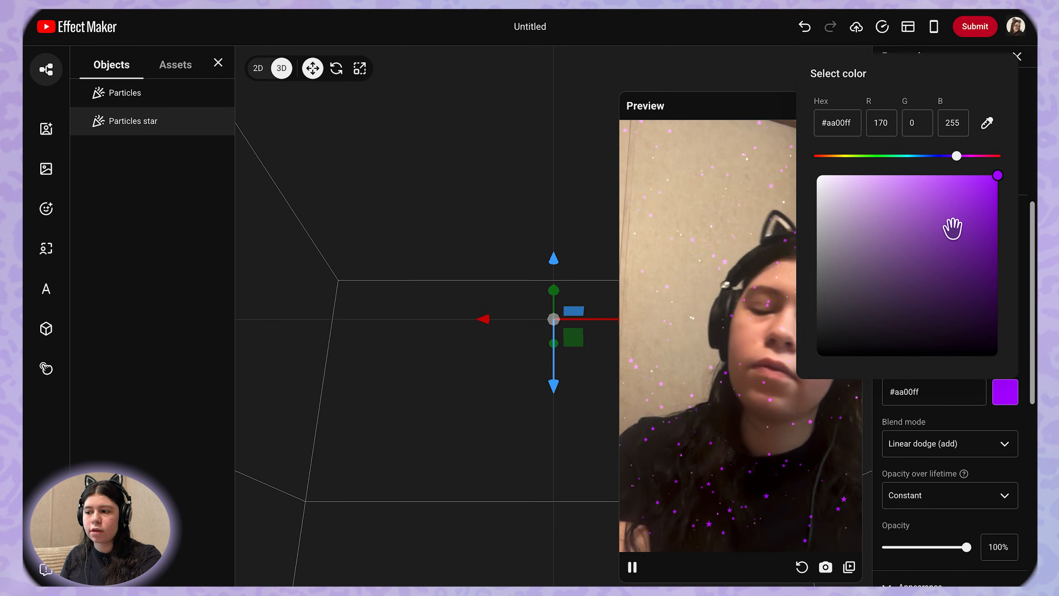
pyautogui.moveTo(955, 203); pyautogui.dragTo(781, 171)
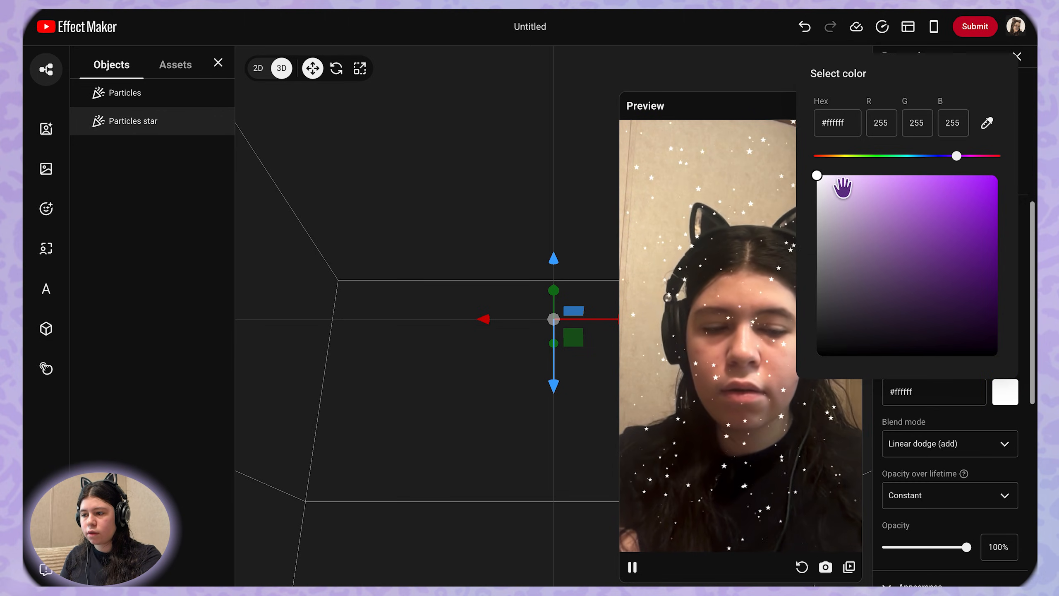
pyautogui.moveTo(842, 187); pyautogui.dragTo(915, 172)
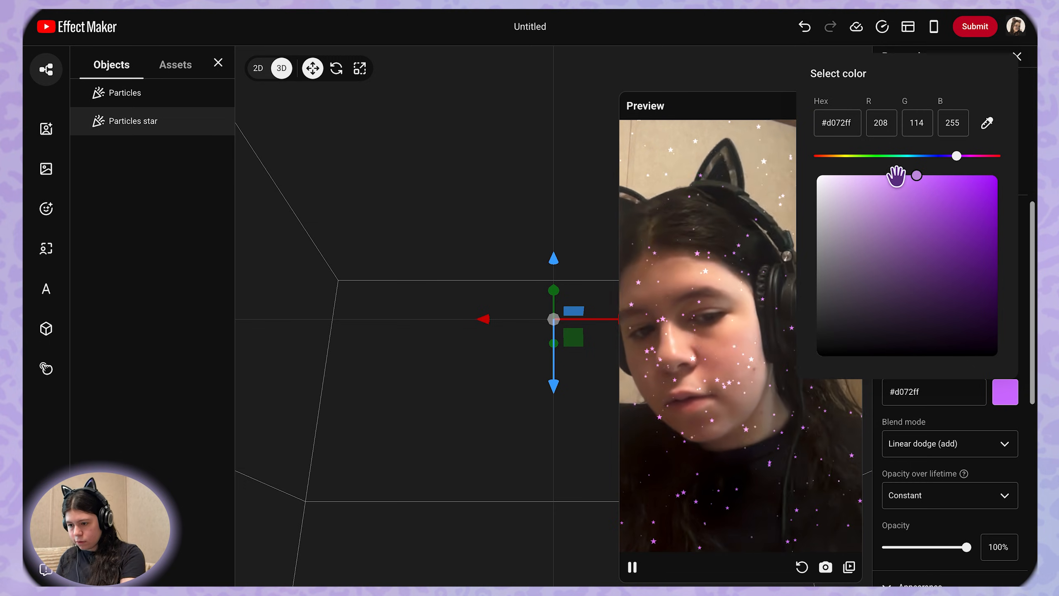
pyautogui.click(717, 400)
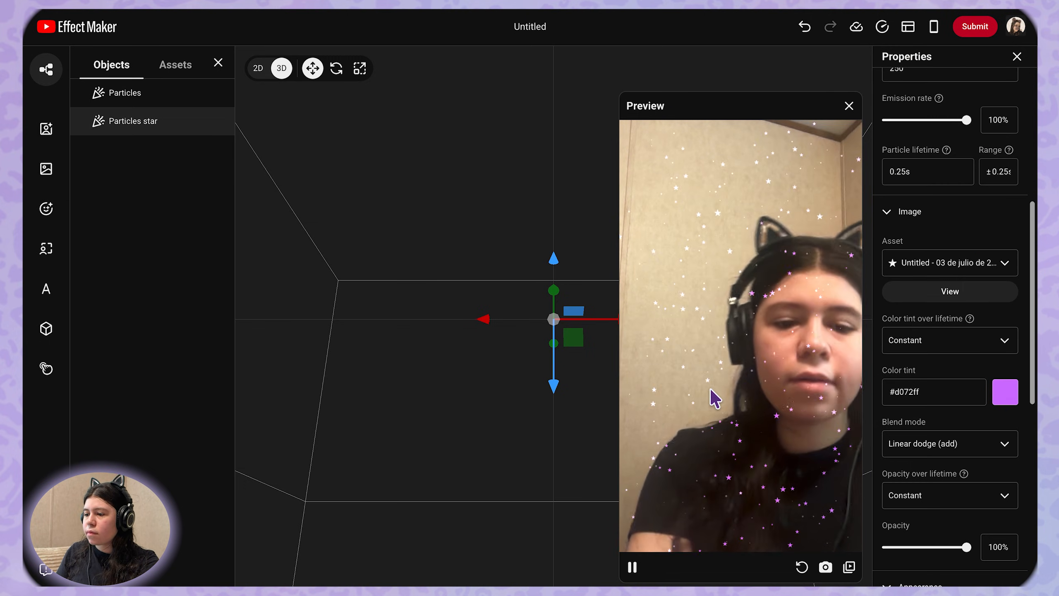
# Set the number of particles for Particles star to 150
pyautogui.scroll(5, 971, 417)
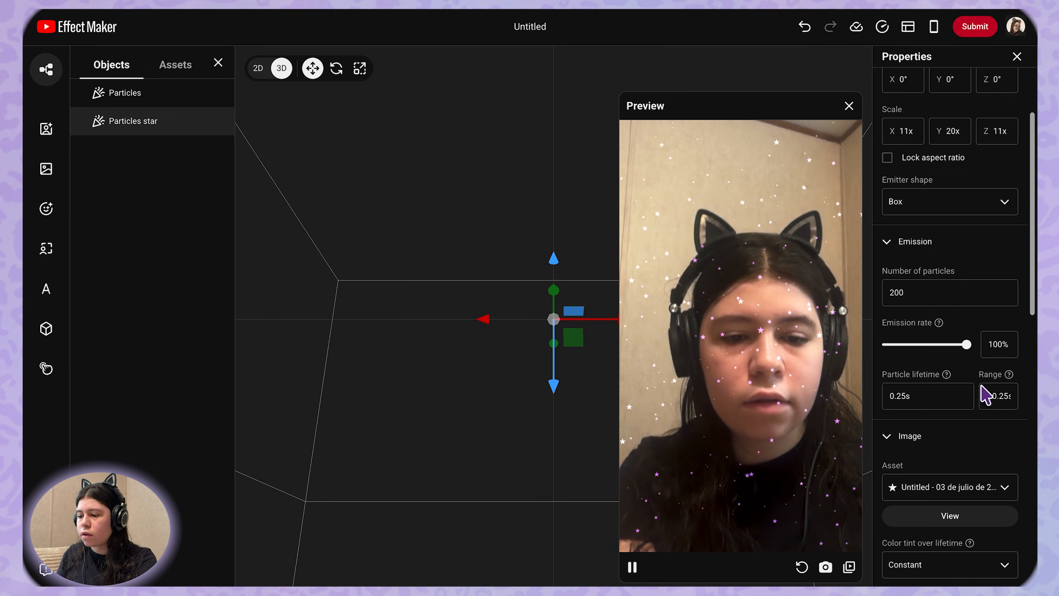
pyautogui.moveTo(899, 292); pyautogui.dragTo(877, 290)
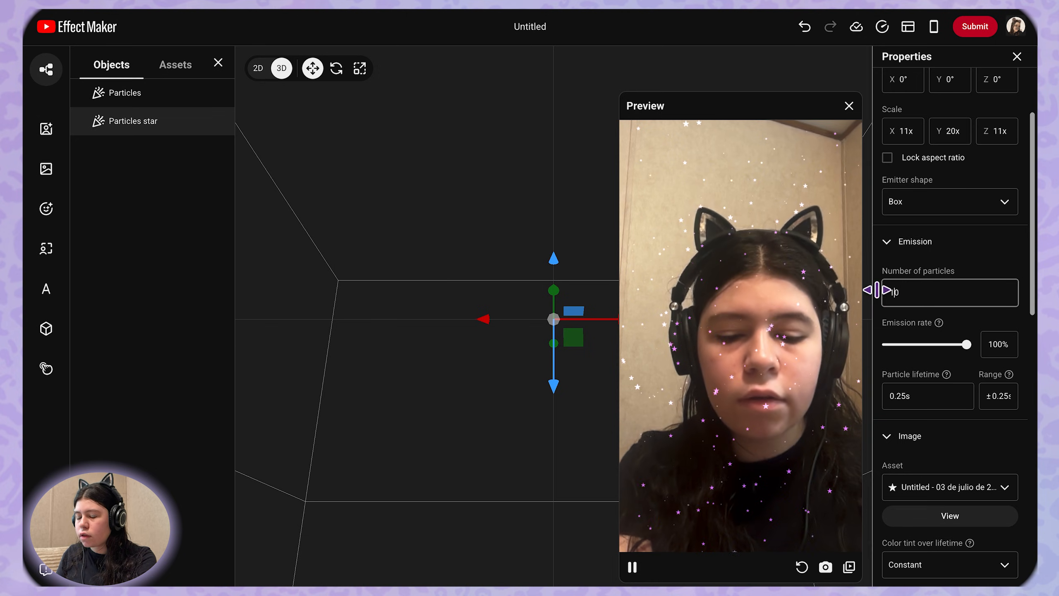
pyautogui.write('15')
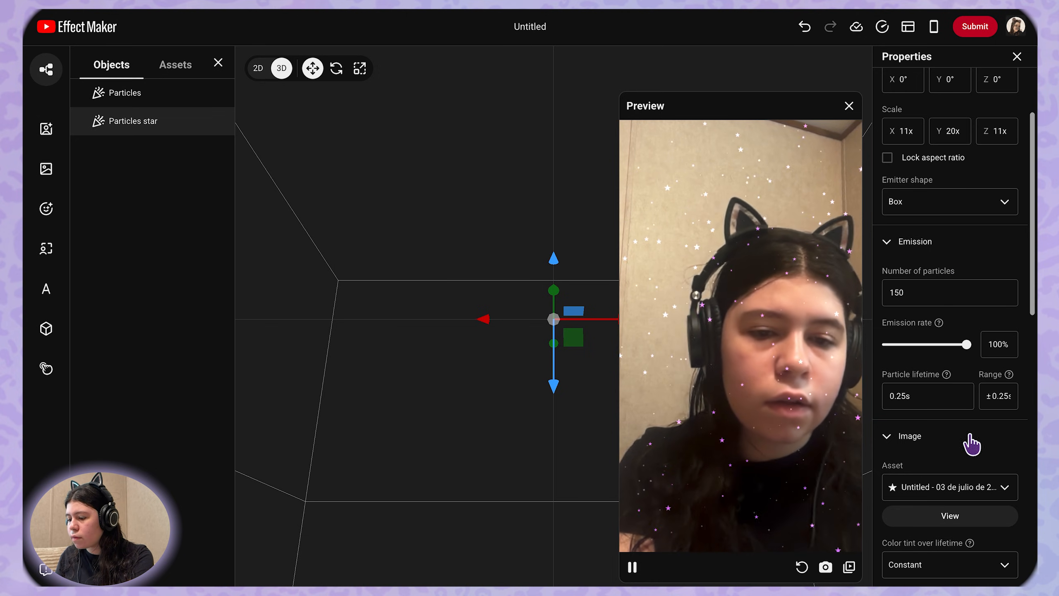
# Set the particle size of Particles star to 6x
pyautogui.scroll(-10, 962, 436)
pyautogui.scroll(-3, 955, 434)
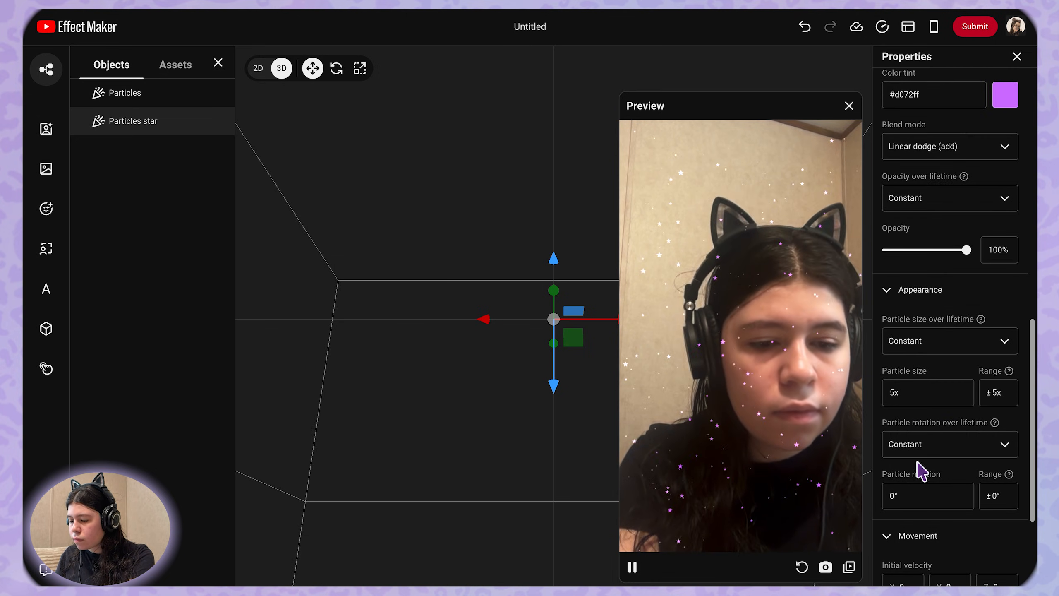
pyautogui.scroll(-1, 940, 441)
pyautogui.doubleClick(920, 339)
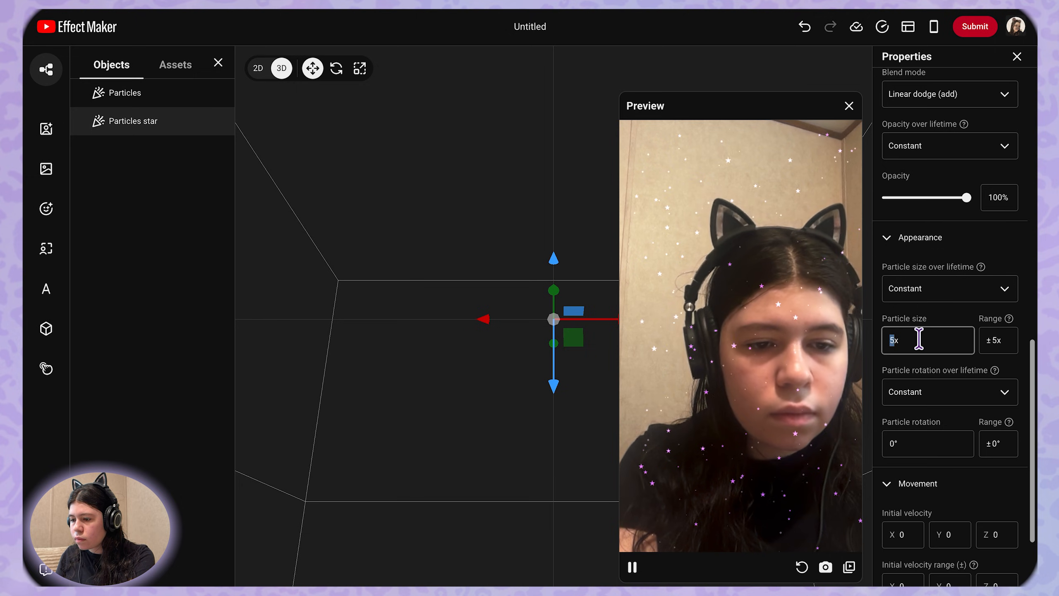
pyautogui.write('6')
pyautogui.press('Return')
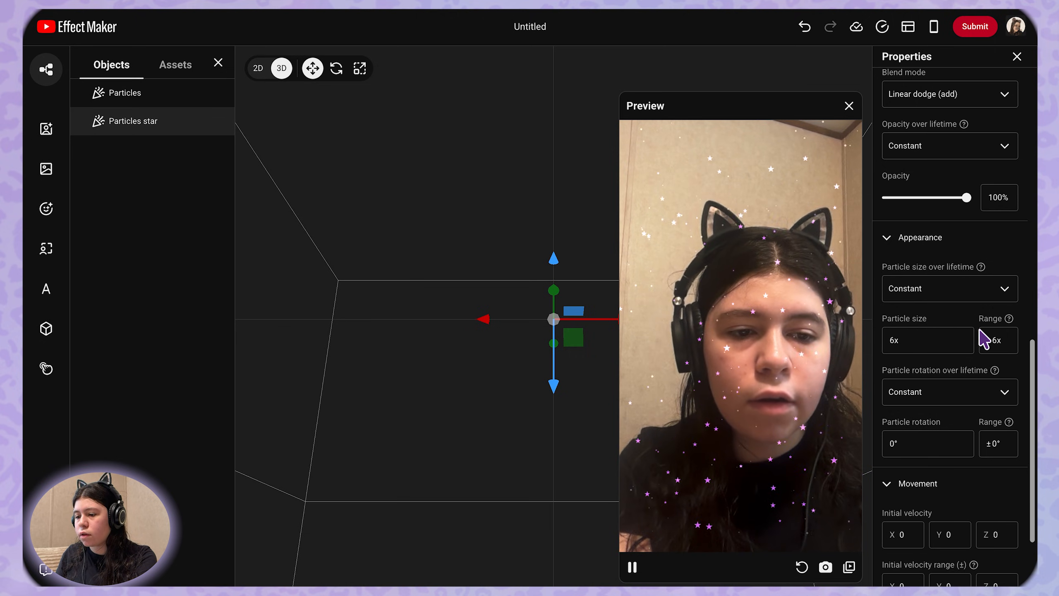
# Reduce the number of particles for the original Particles object to 100
pyautogui.click(161, 107)
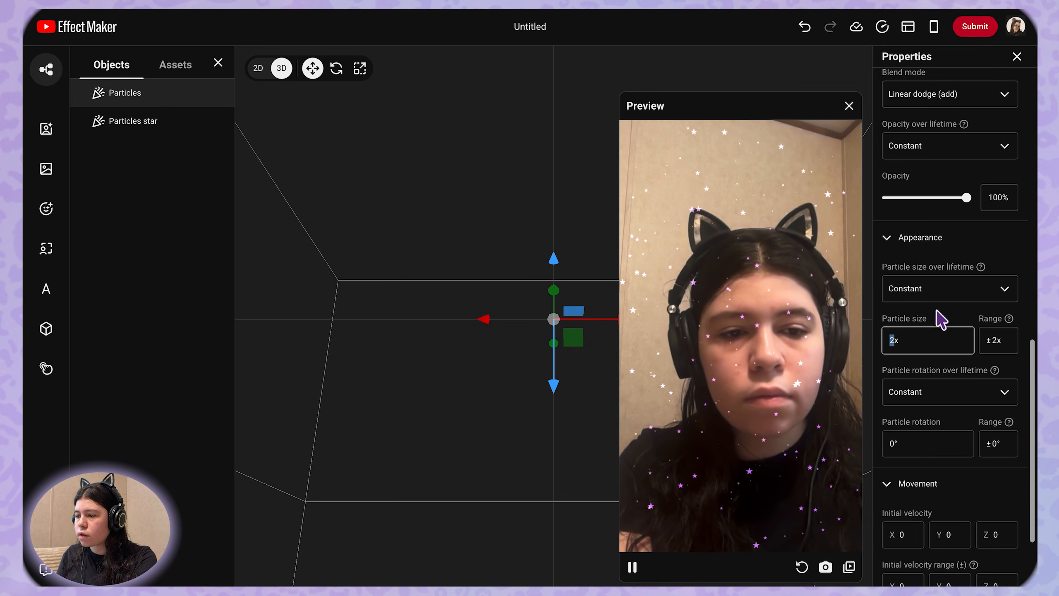
pyautogui.scroll(8, 937, 318)
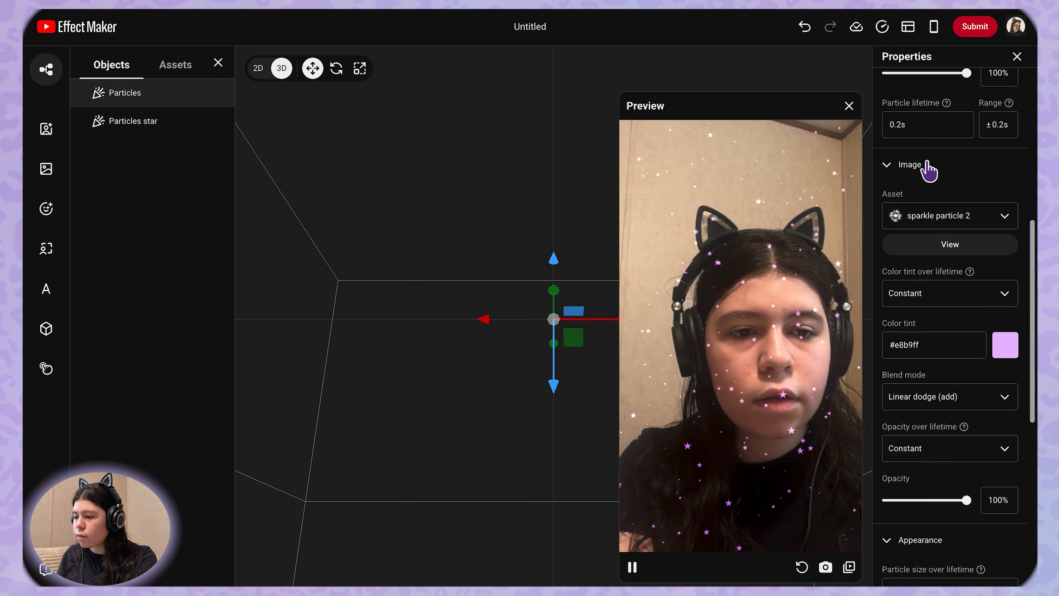
pyautogui.scroll(6, 942, 180)
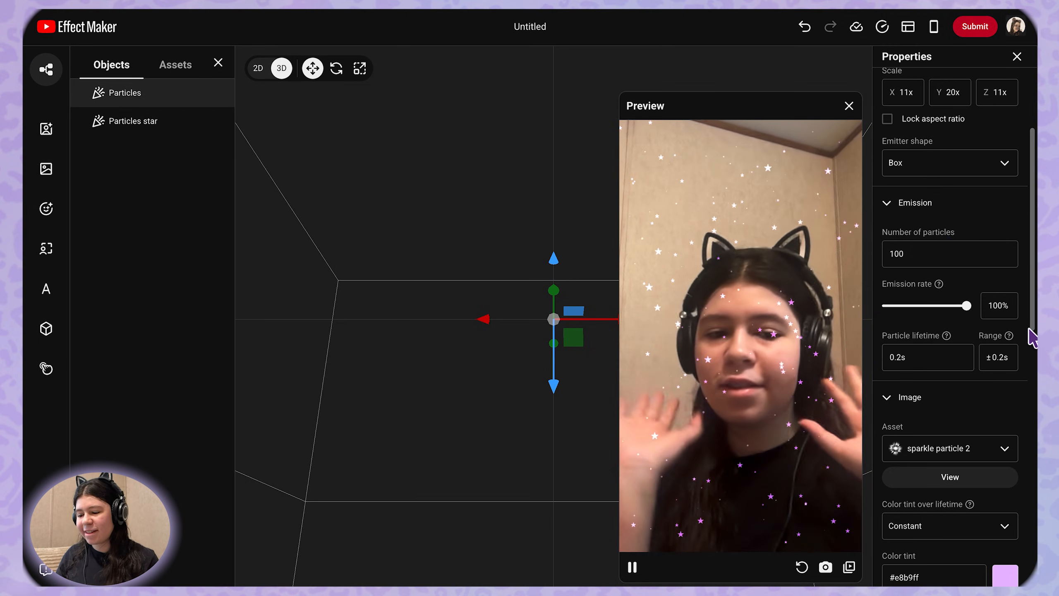
# Preview the effect on three different idle face models, ending with Model 3, and return to the live camera preview
pyautogui.click(849, 566)
pyautogui.click(504, 362)
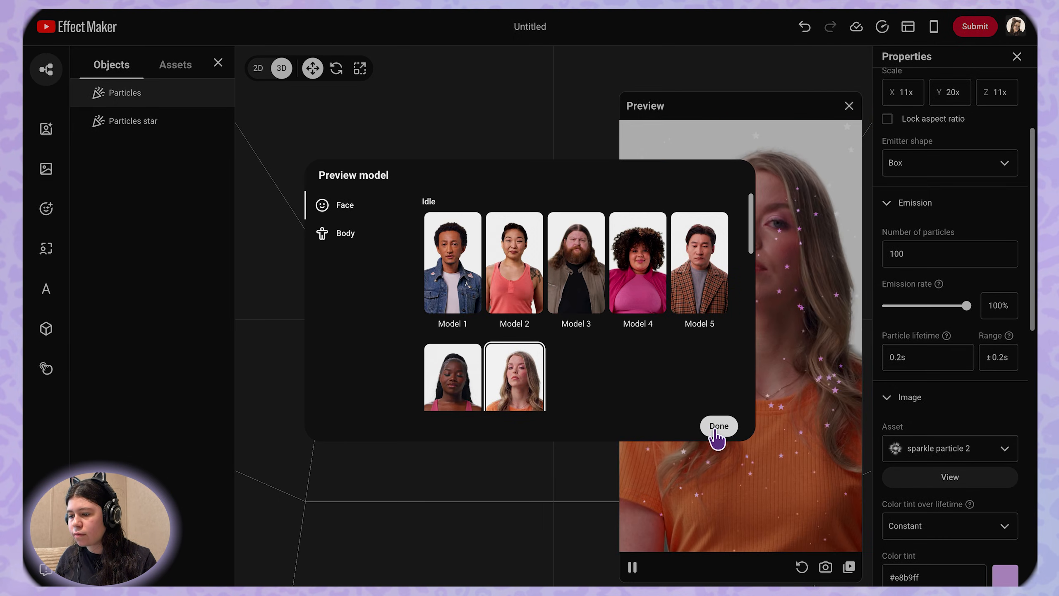
pyautogui.click(716, 430)
pyautogui.click(849, 567)
pyautogui.click(453, 375)
pyautogui.click(716, 427)
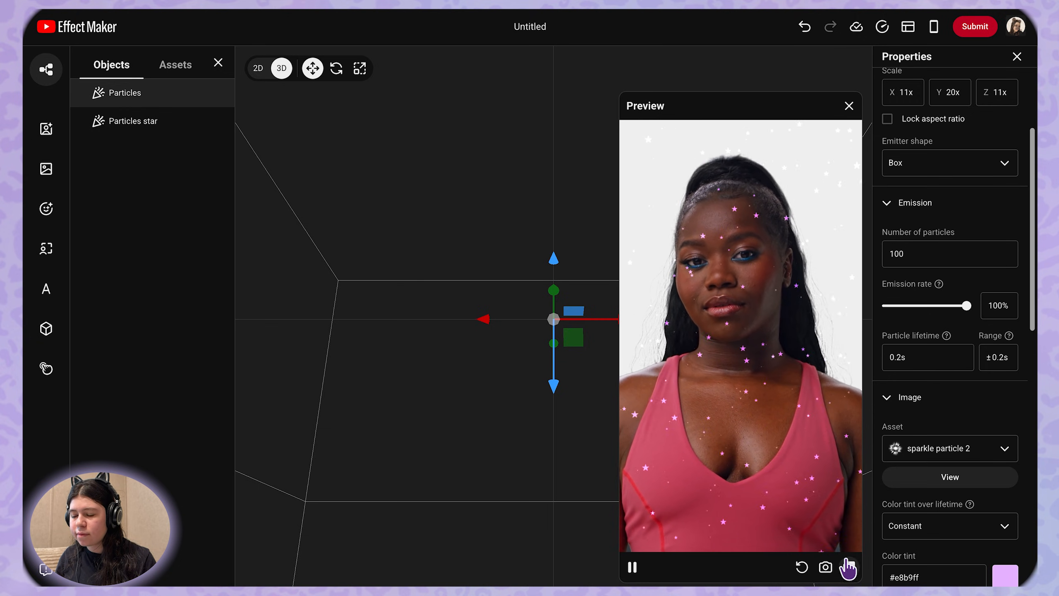
pyautogui.click(849, 566)
pyautogui.click(579, 300)
pyautogui.click(716, 428)
pyautogui.click(825, 566)
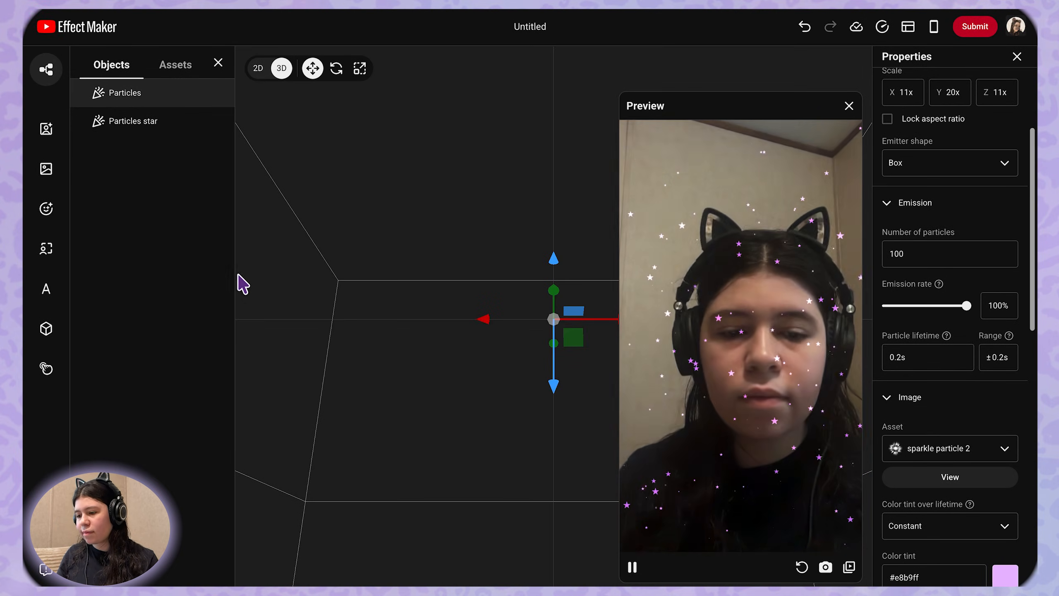
# Reduce the number of particles for Particles star to 120
pyautogui.click(179, 126)
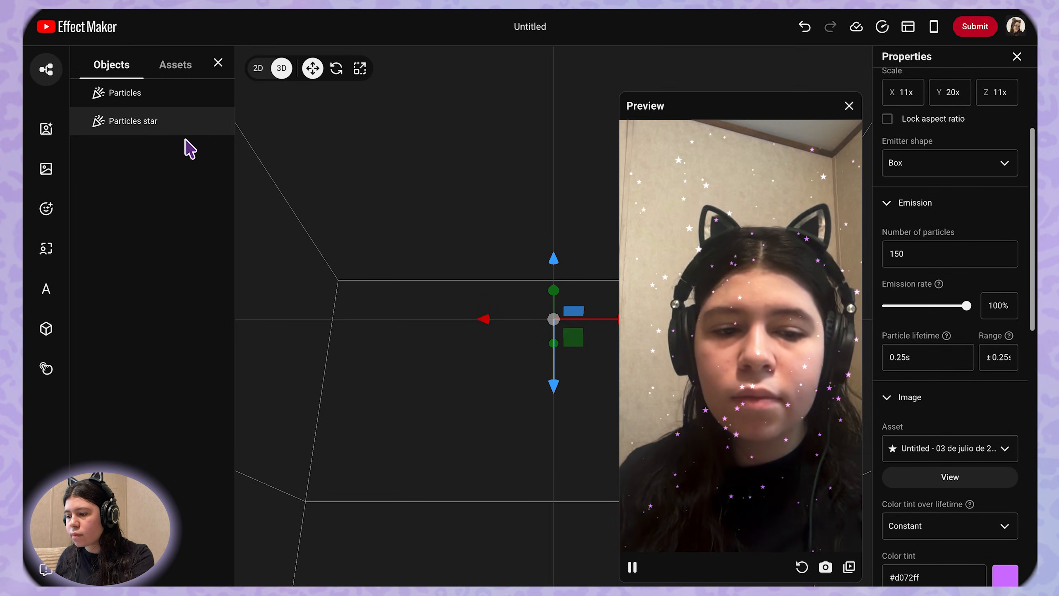
pyautogui.moveTo(899, 256); pyautogui.dragTo(895, 255)
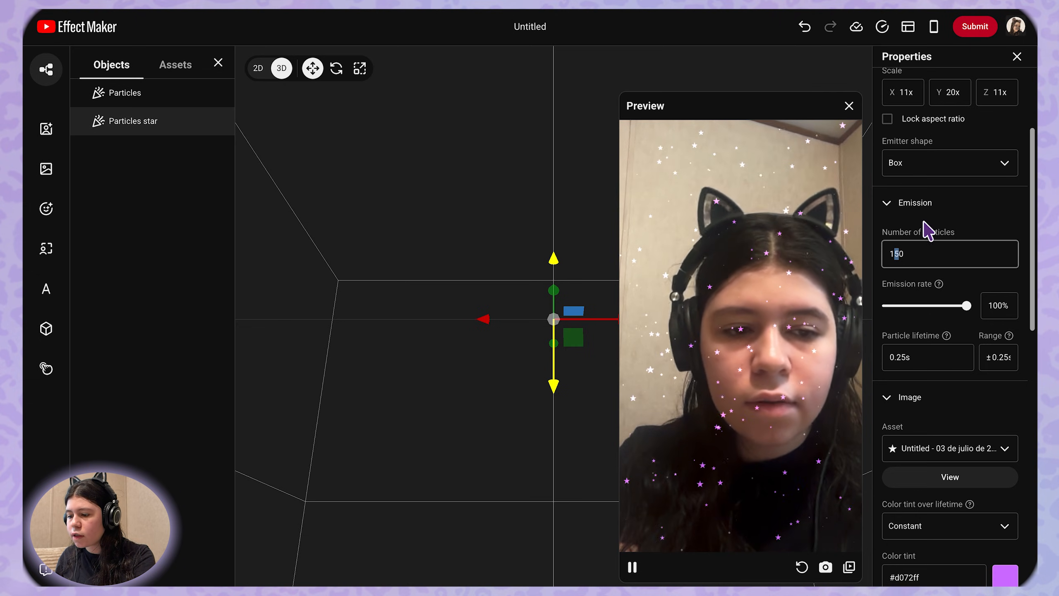
pyautogui.write('2')
pyautogui.press('Return')
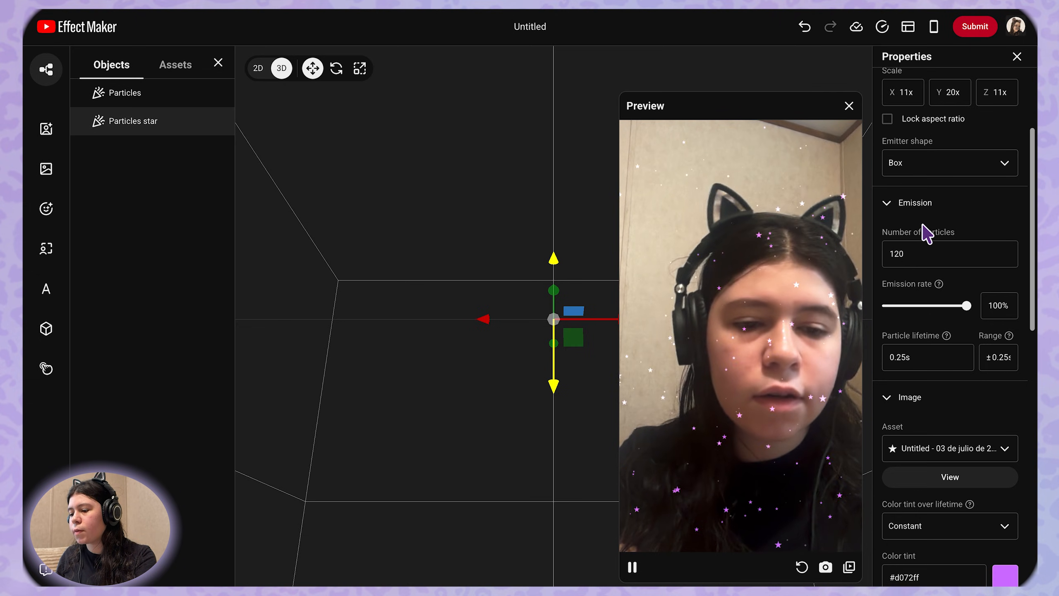
# Reduce the number of particles for Particles star to 100
pyautogui.scroll(-2, 1005, 371)
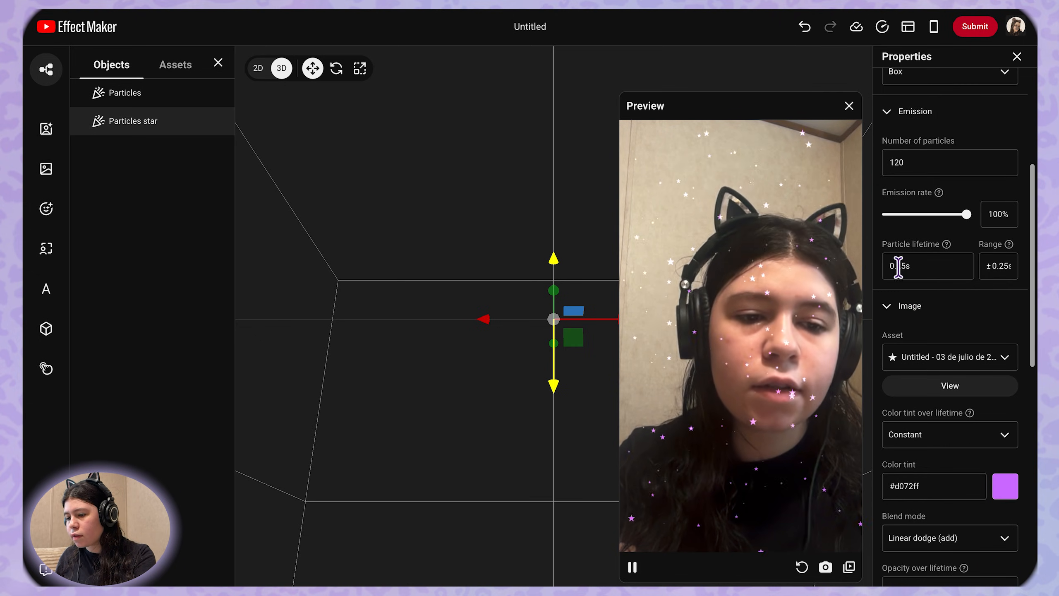
pyautogui.scroll(-8, 999, 360)
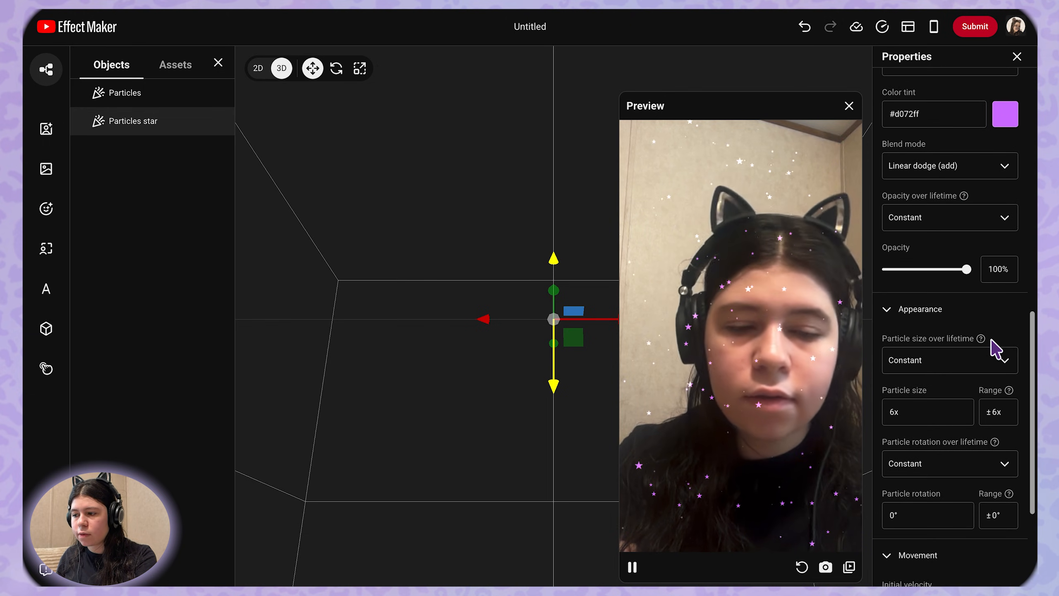
pyautogui.scroll(14, 1017, 334)
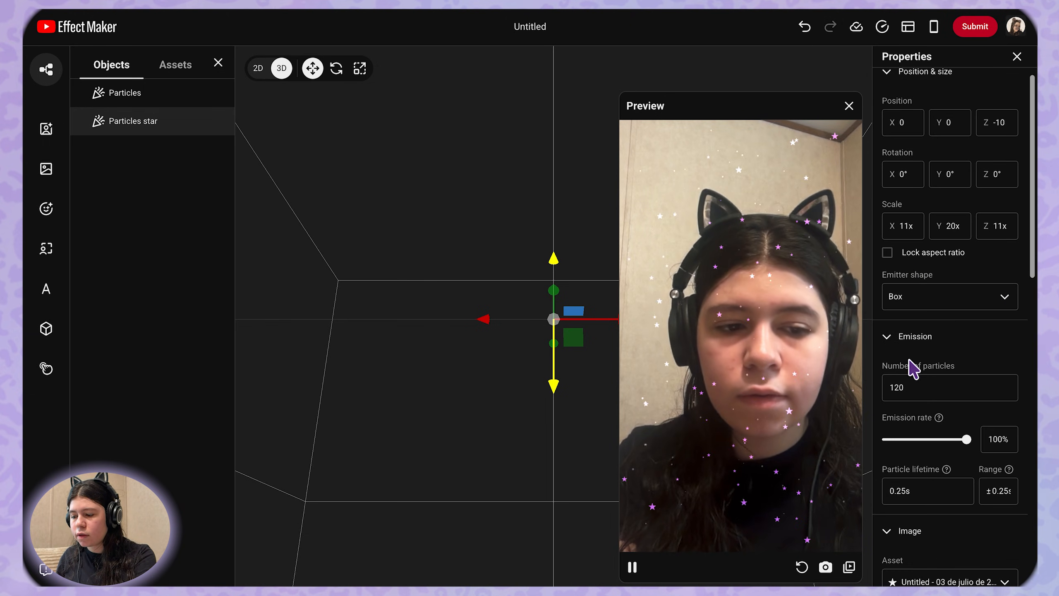
pyautogui.doubleClick(893, 386)
pyautogui.write('100')
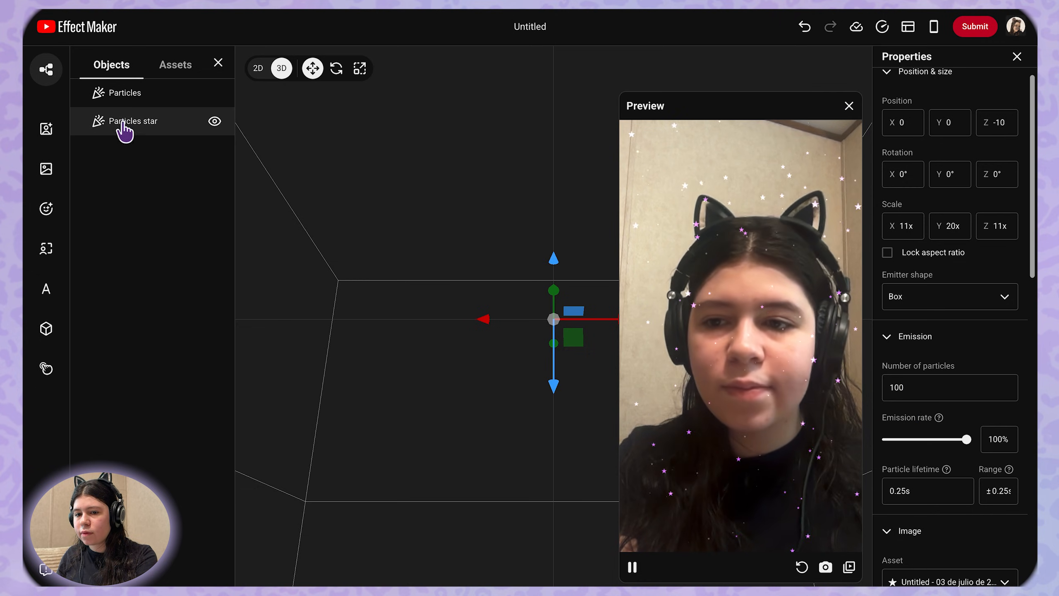
# Reduce the number of particles for the original Particles object to 60
pyautogui.click(119, 99)
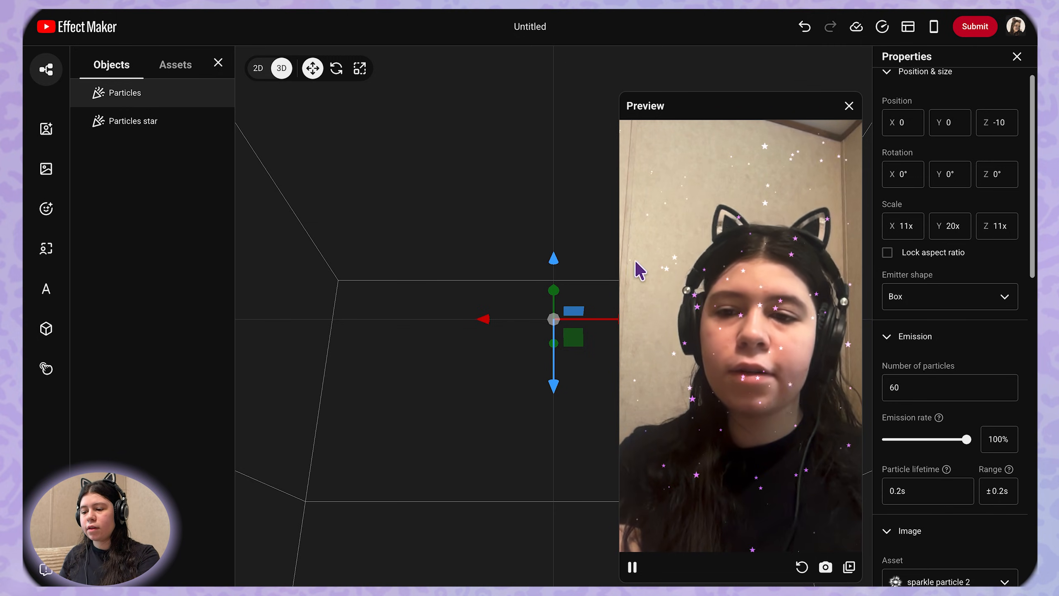
pyautogui.scroll(-3, 996, 332)
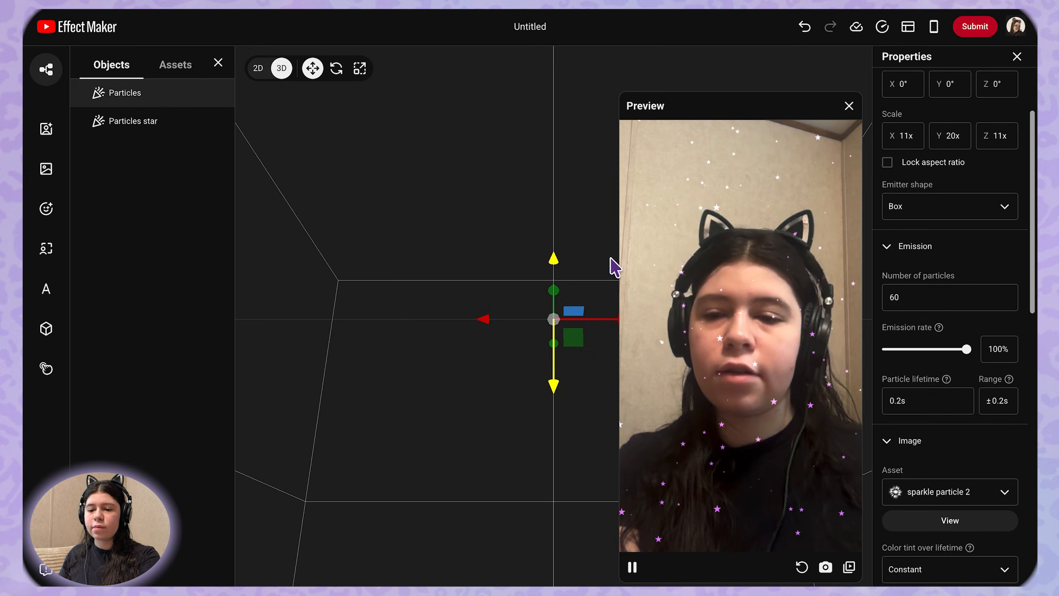
# Add a Color filter object to the effect
pyautogui.rightClick(151, 196)
pyautogui.moveTo(163, 212)
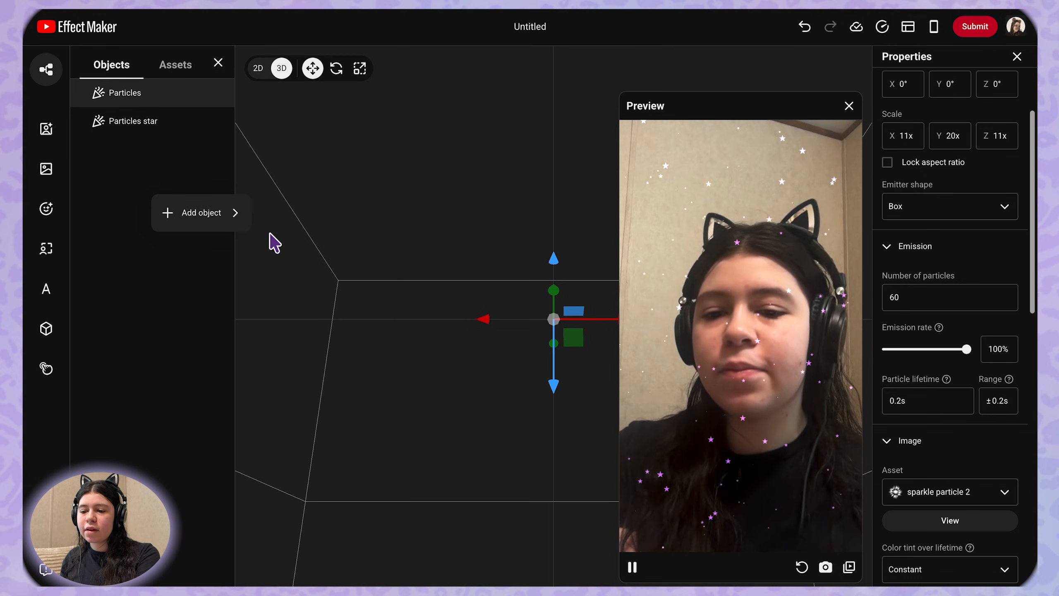
pyautogui.moveTo(302, 221)
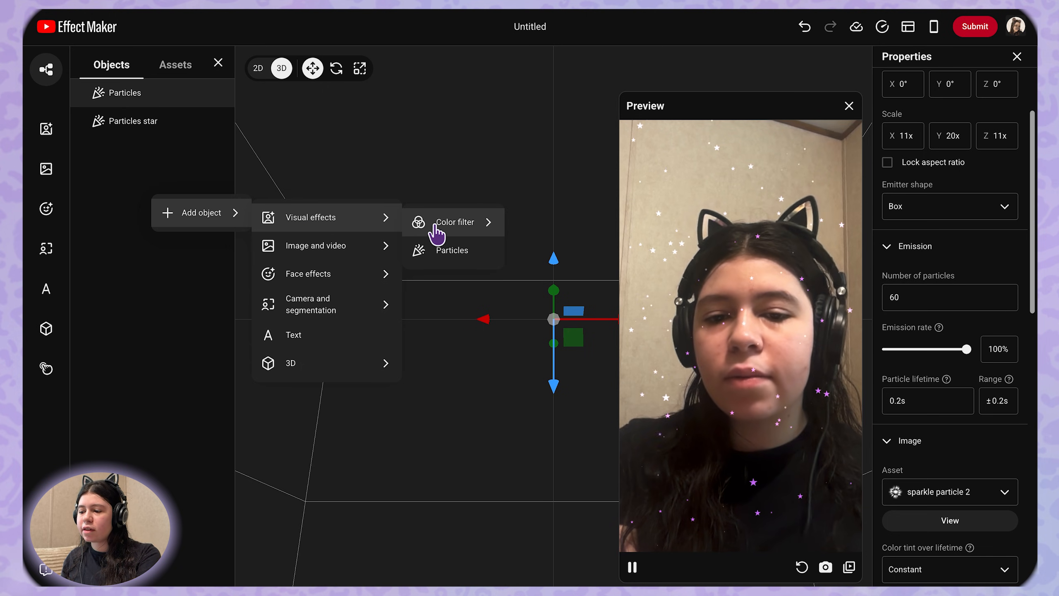
pyautogui.moveTo(434, 226)
pyautogui.click(567, 228)
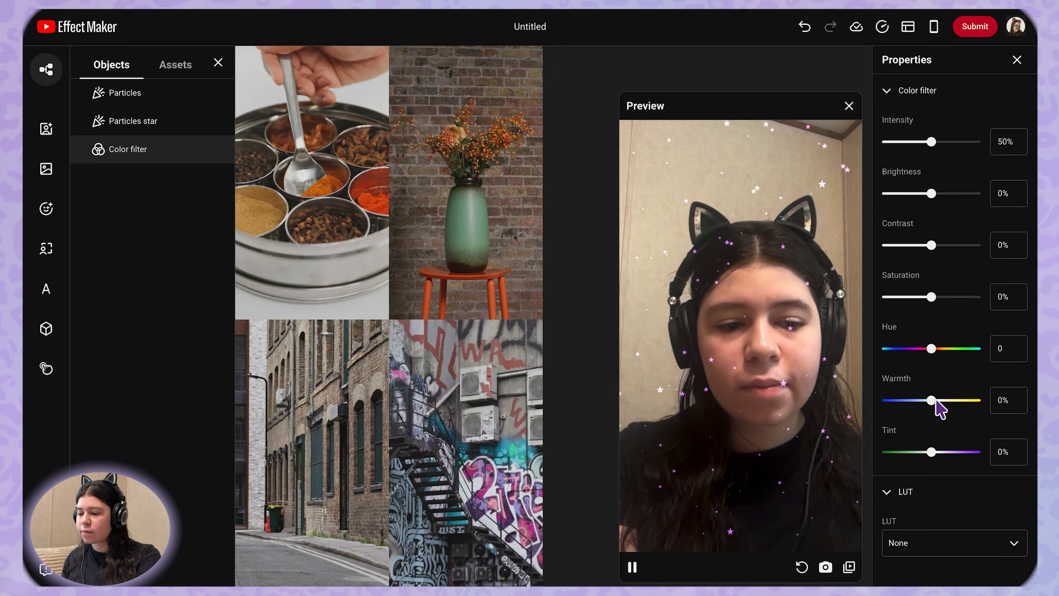
# Tune the color filter to about 71% intensity, 10% saturation, -60% warmth and 25% tint
pyautogui.moveTo(931, 400); pyautogui.dragTo(911, 400)
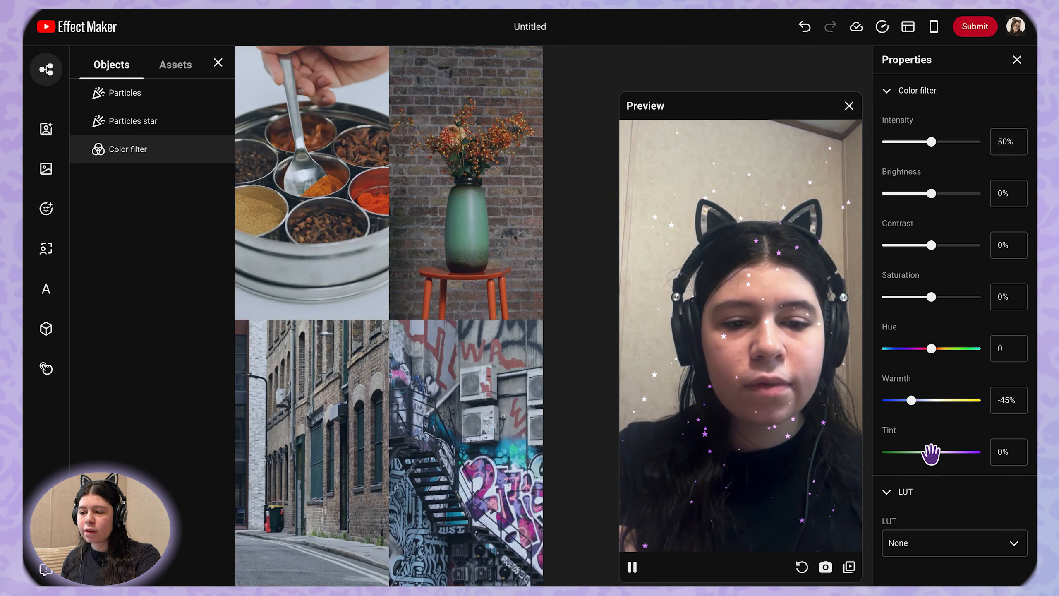
pyautogui.moveTo(931, 452); pyautogui.dragTo(947, 454)
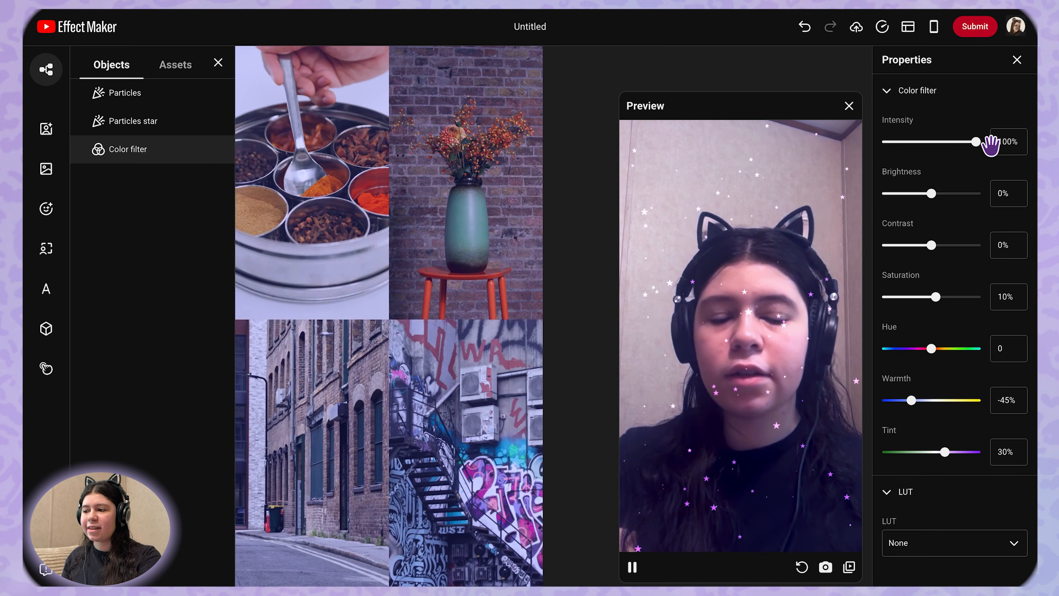
pyautogui.moveTo(931, 245)
pyautogui.mouseDown()
pyautogui.moveTo(919, 244)
pyautogui.moveTo(946, 244)
pyautogui.moveTo(923, 245)
pyautogui.mouseUp()
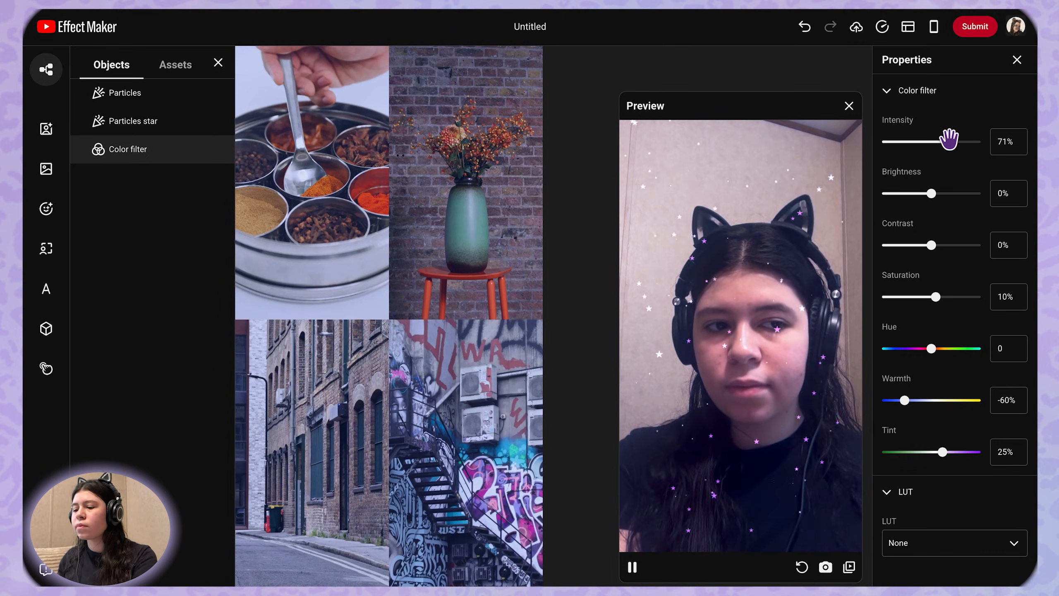
# Set the particle size of Particles star to 5x with a range of ±5x
pyautogui.click(108, 114)
pyautogui.scroll(-2, 967, 433)
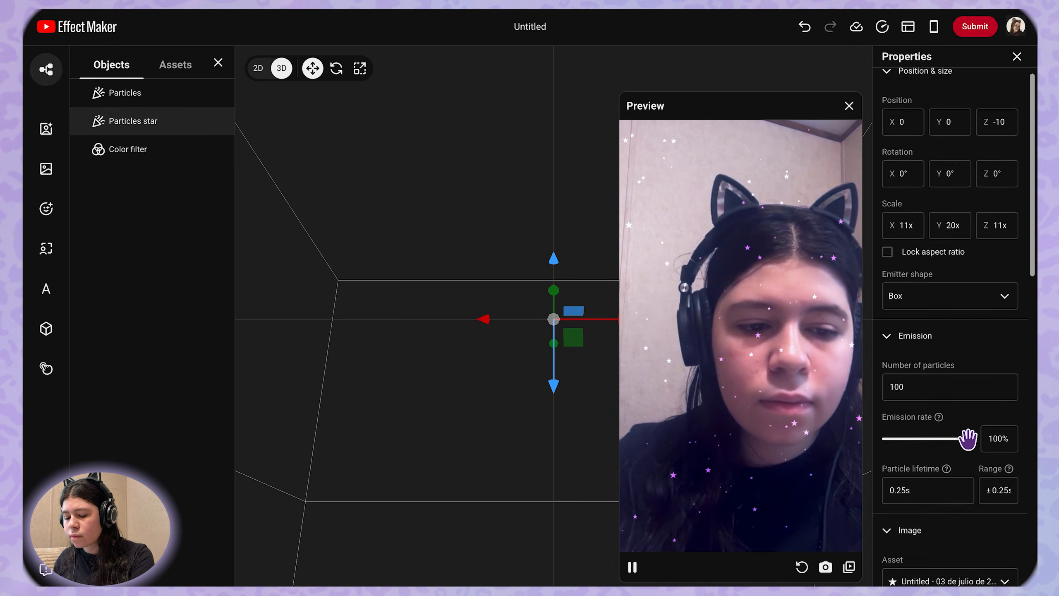
pyautogui.moveTo(898, 314); pyautogui.dragTo(929, 285)
pyautogui.scroll(-6, 967, 397)
pyautogui.doubleClick(912, 220)
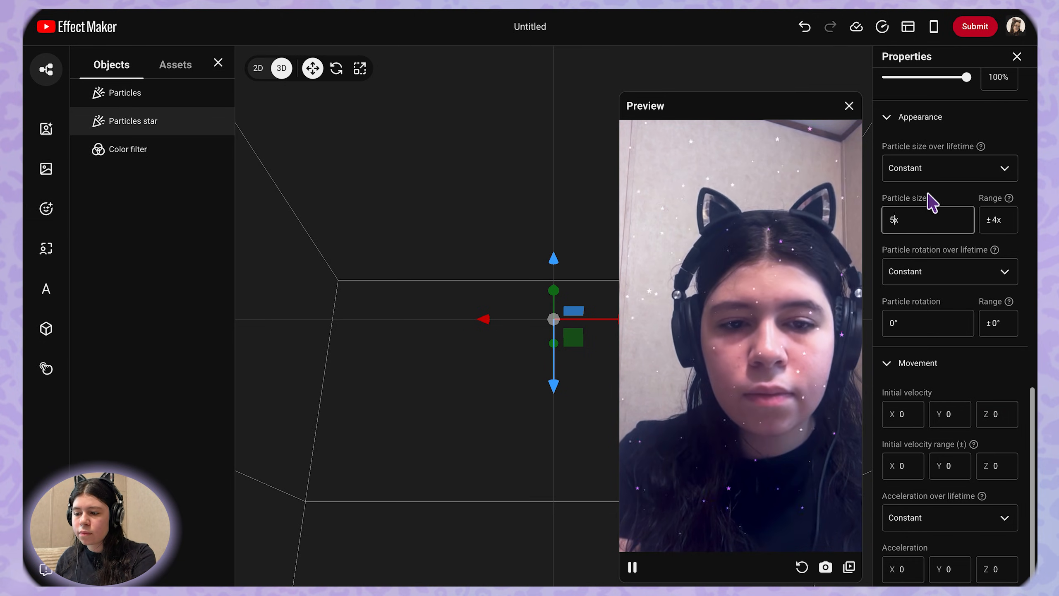
# Add a Camera feed object to the effect
pyautogui.rightClick(159, 205)
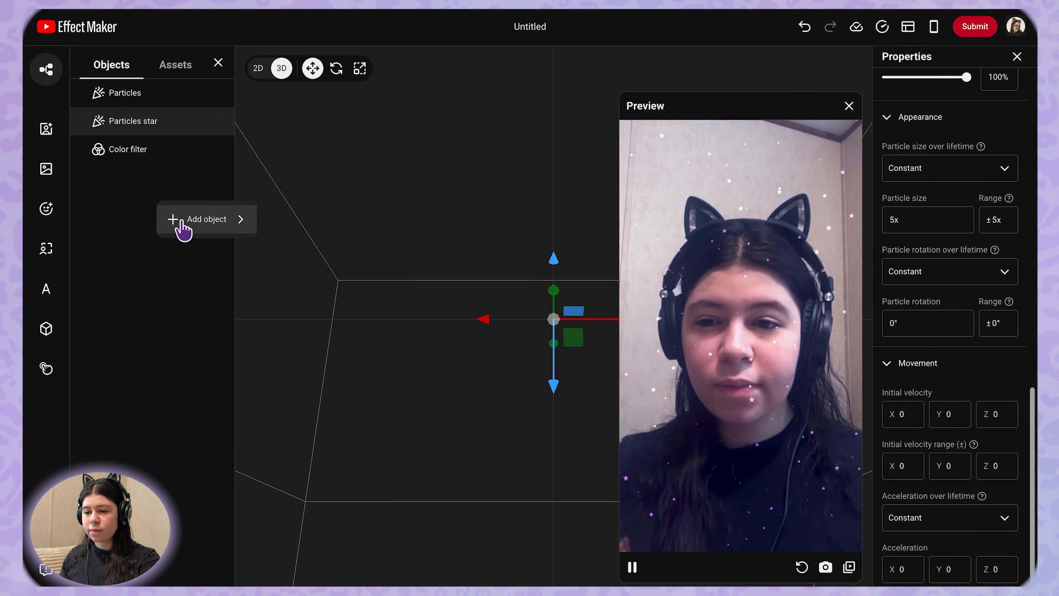
pyautogui.moveTo(182, 229)
pyautogui.moveTo(348, 267)
pyautogui.moveTo(459, 256)
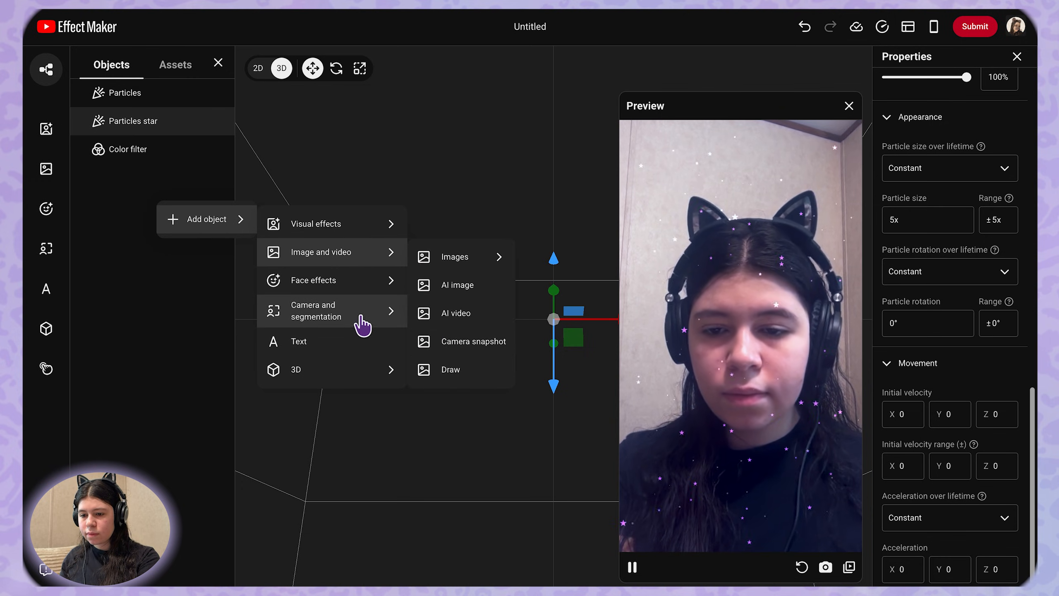
pyautogui.click(470, 307)
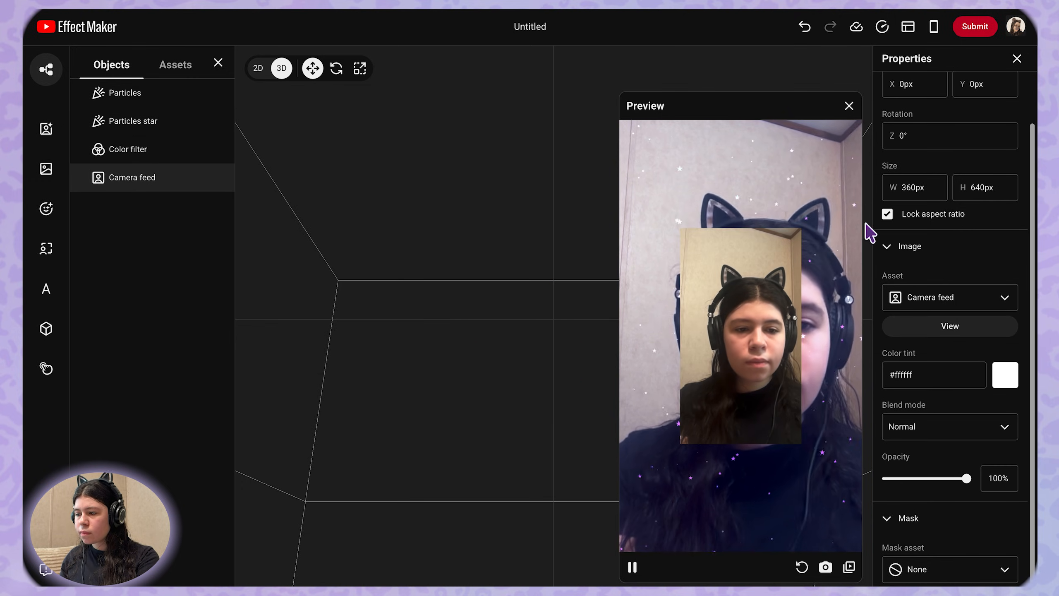
# Enlarge the camera feed to 720 by 1280 px and give it a #1100ff tint, Linear dodge (add) blending and 20% opacity
pyautogui.click(1006, 375)
pyautogui.moveTo(984, 176); pyautogui.dragTo(938, 139)
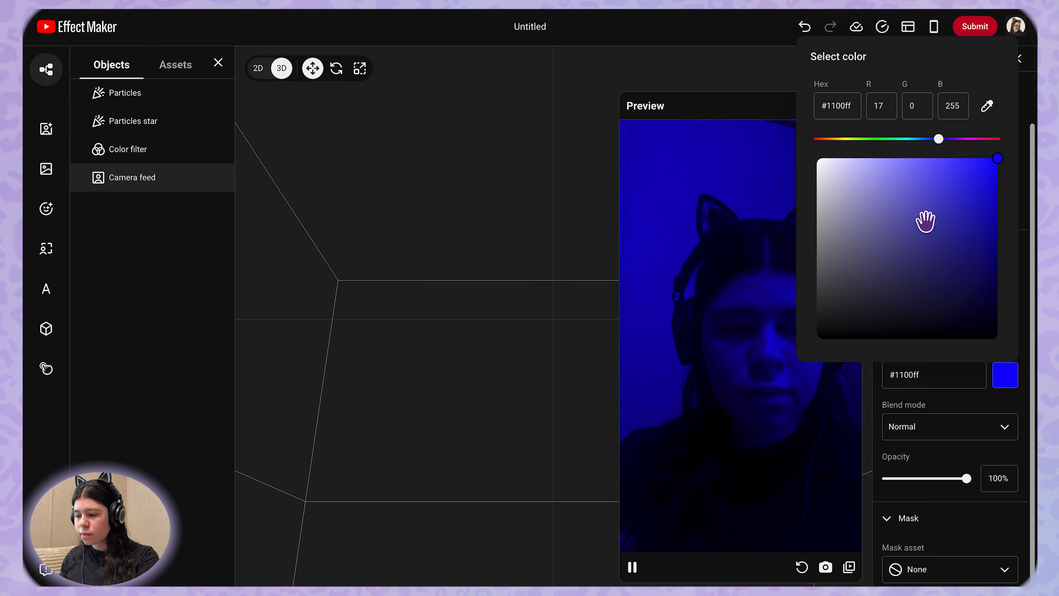
pyautogui.click(955, 480)
pyautogui.moveTo(965, 478)
pyautogui.mouseDown()
pyautogui.moveTo(871, 480)
pyautogui.moveTo(988, 484)
pyautogui.moveTo(919, 485)
pyautogui.mouseUp()
pyautogui.click(917, 428)
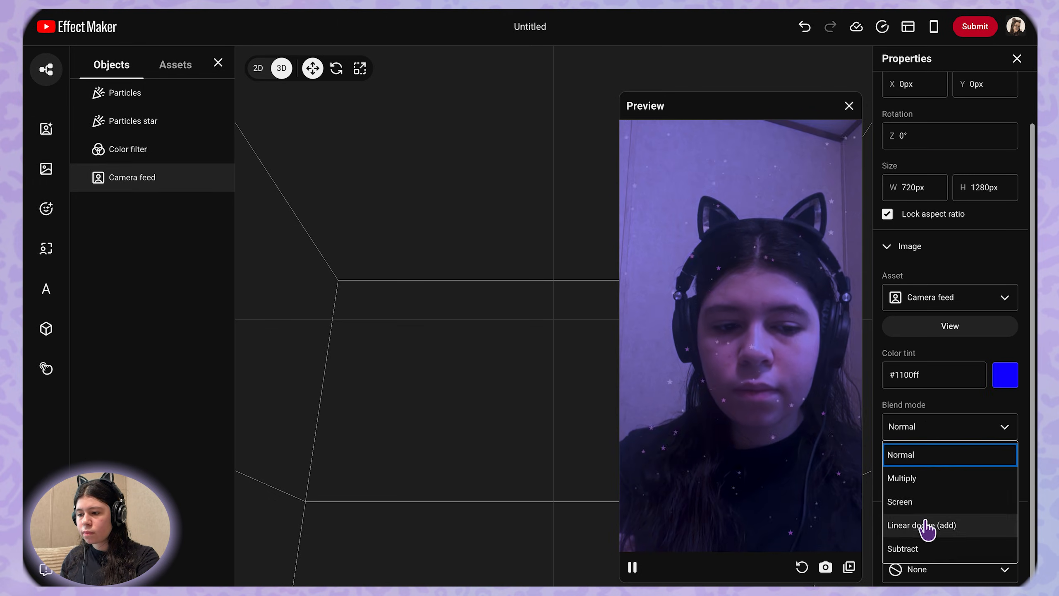
pyautogui.click(921, 525)
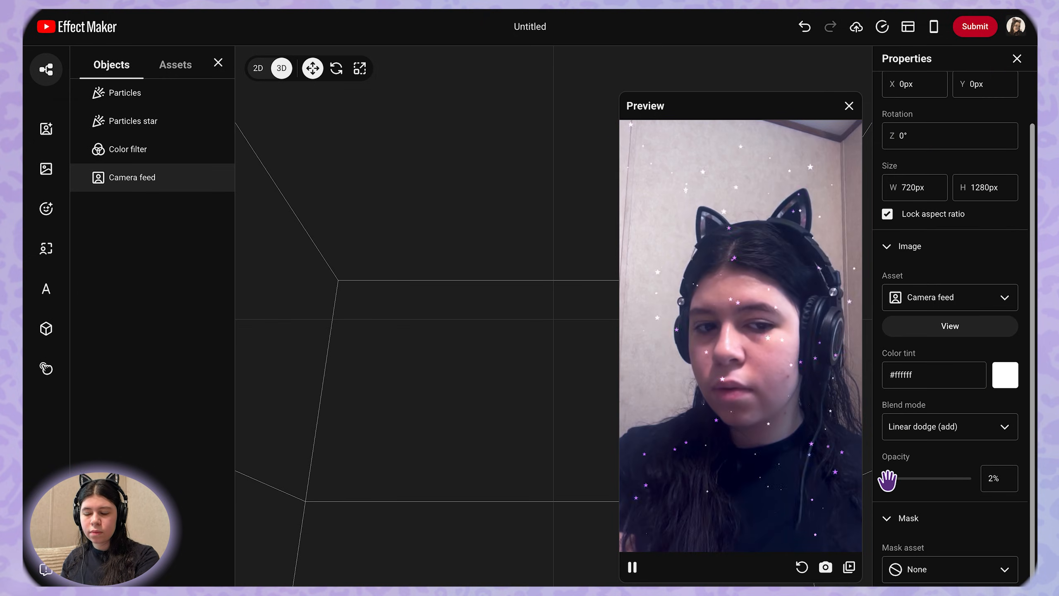
pyautogui.click(1005, 375)
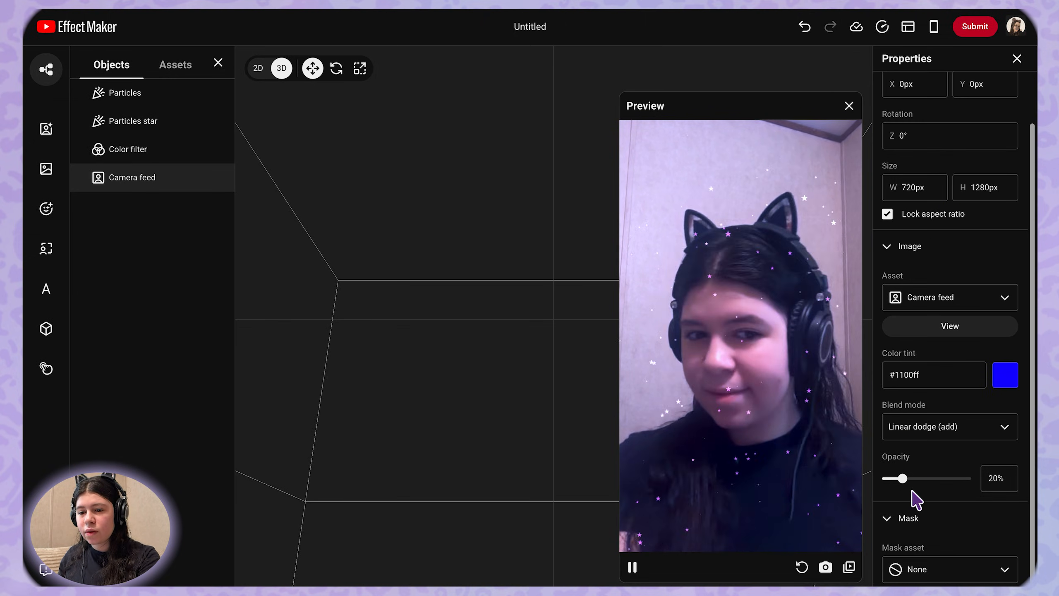
# Rename the Camera feed object to "blue overlay"
pyautogui.rightClick(137, 230)
pyautogui.rightClick(136, 182)
pyautogui.click(161, 225)
pyautogui.write('blue overlay')
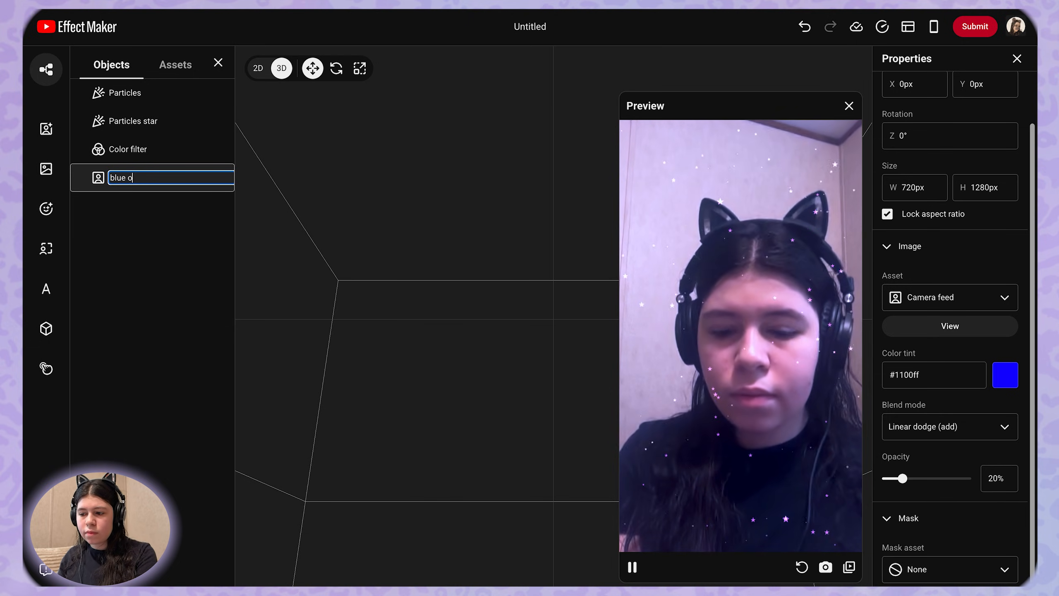
pyautogui.press('Return')
# Add 3D face paint with a 3D material and no texture image
pyautogui.rightClick(204, 289)
pyautogui.moveTo(241, 311)
pyautogui.moveTo(412, 220)
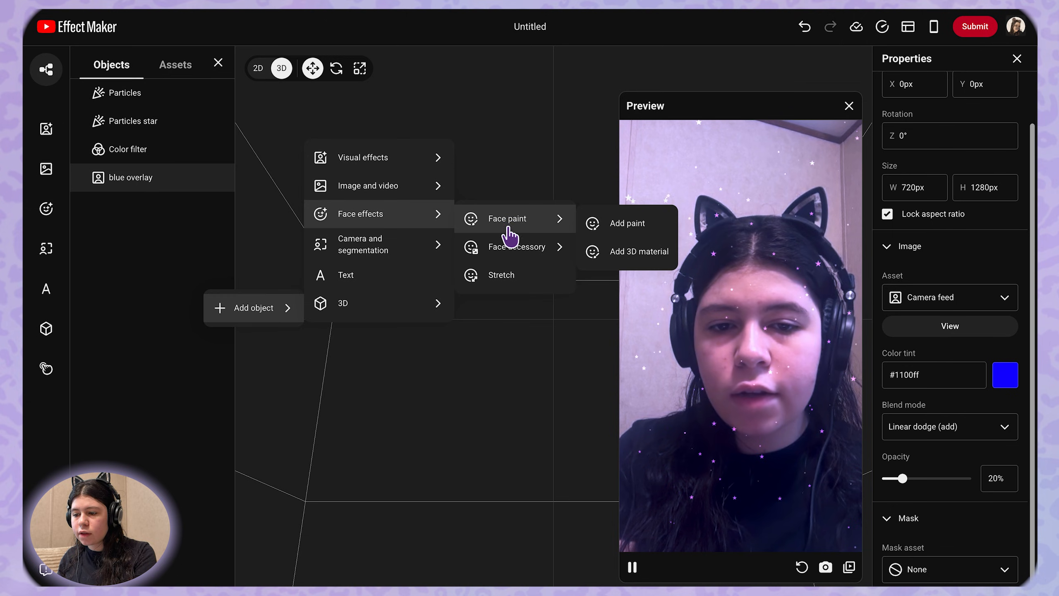
pyautogui.click(623, 252)
pyautogui.click(524, 352)
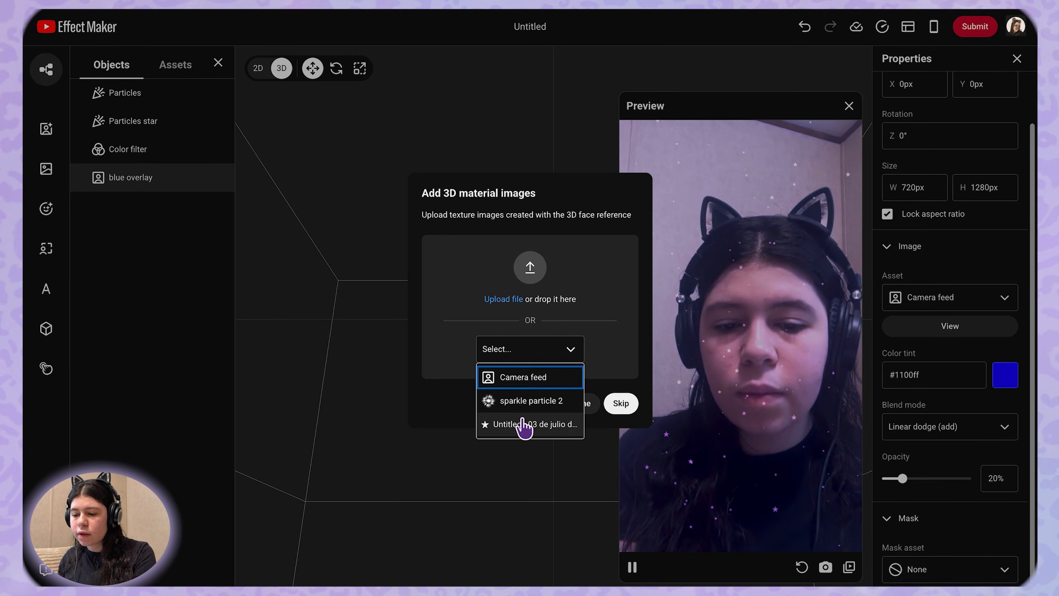
pyautogui.click(619, 330)
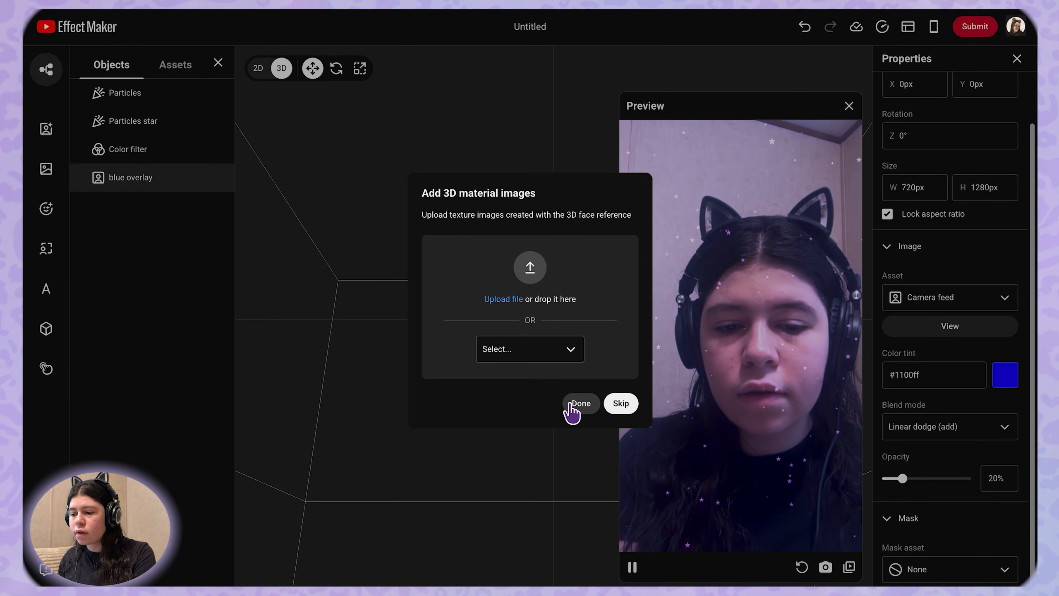
pyautogui.click(574, 405)
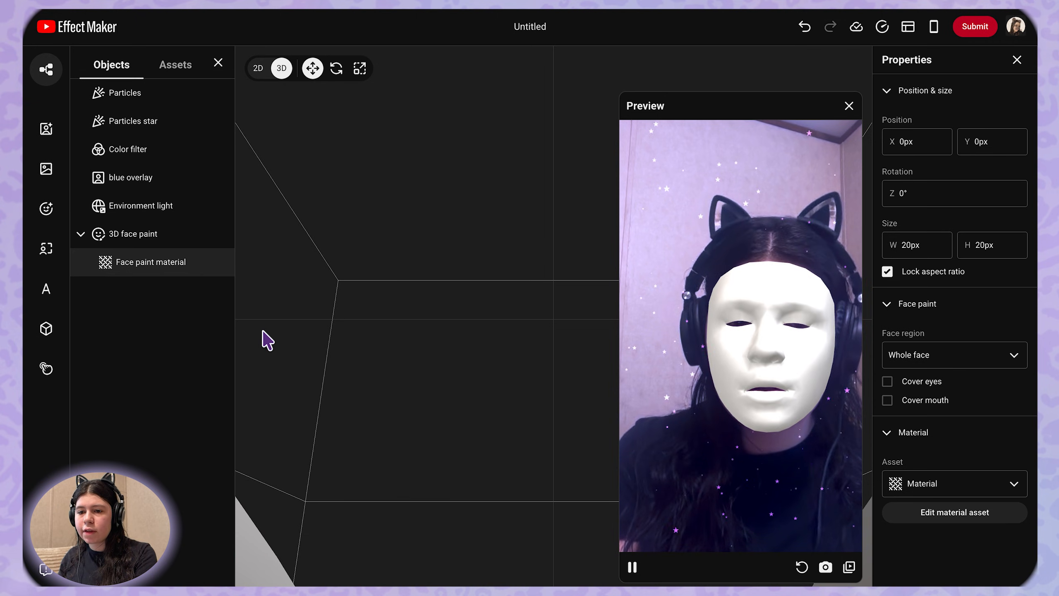
# Set the face paint material's metallic to 24%, roughness to 6% and opacity to 22%
pyautogui.click(174, 69)
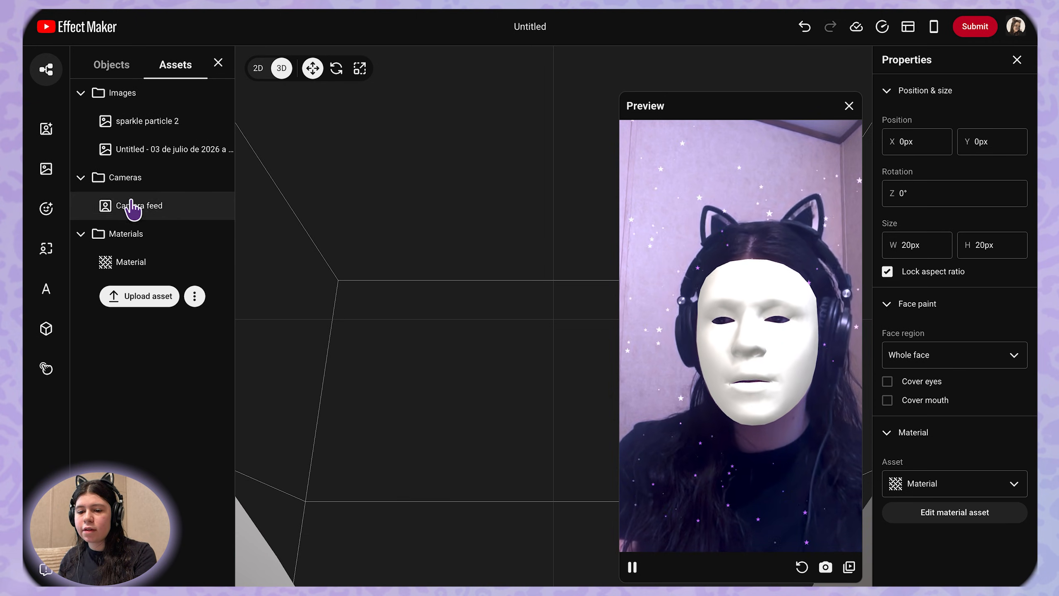
pyautogui.click(132, 261)
pyautogui.scroll(-5, 955, 425)
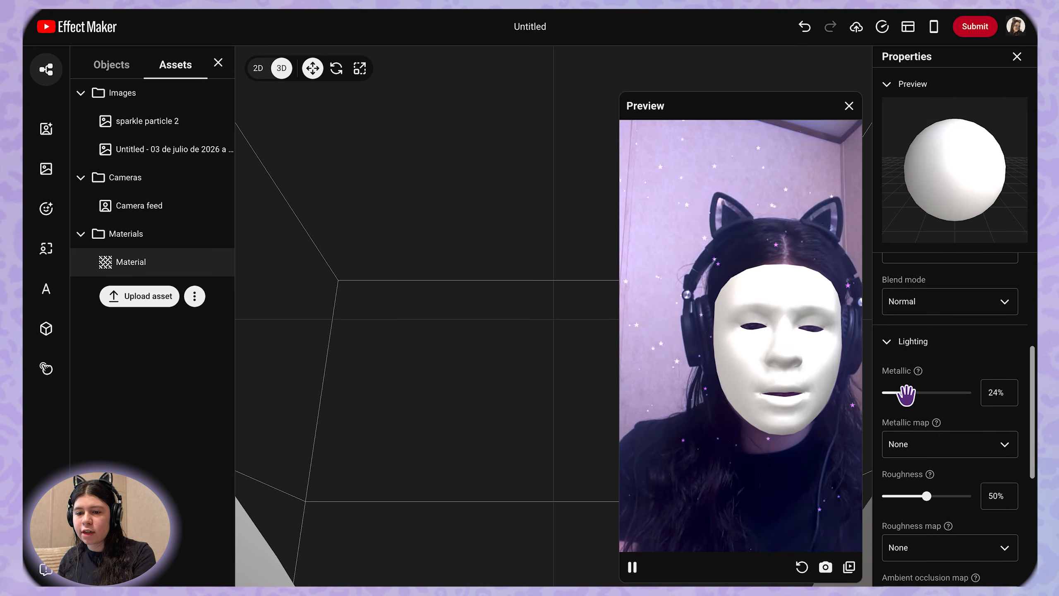
pyautogui.moveTo(910, 496); pyautogui.dragTo(891, 496)
pyautogui.scroll(5, 929, 426)
pyautogui.moveTo(959, 426); pyautogui.dragTo(901, 428)
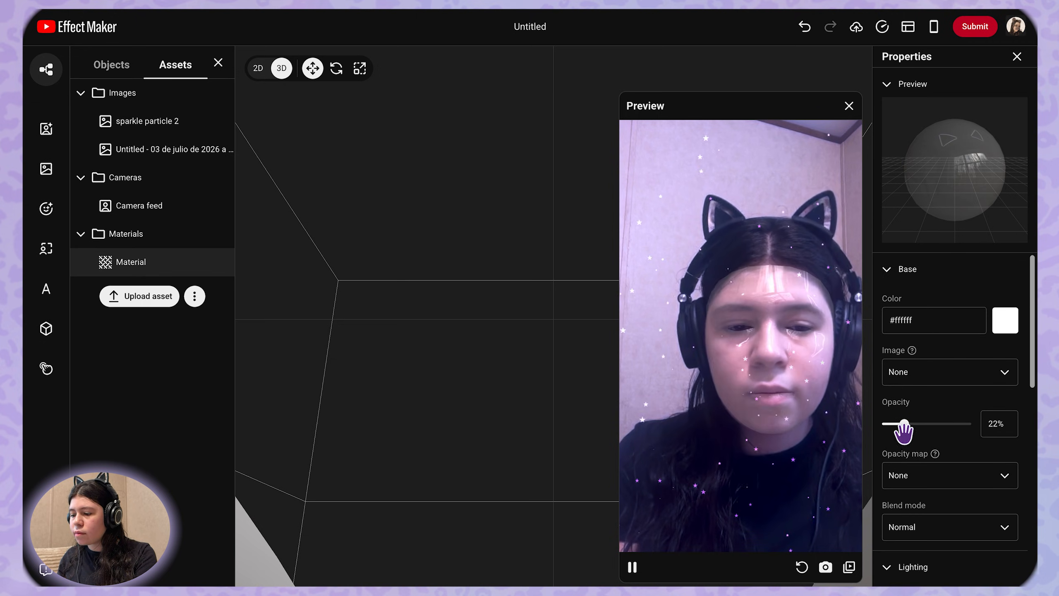
# Try other blend modes on the face paint material, including Linear dodge (add), and set it back to Normal
pyautogui.scroll(-5, 936, 331)
pyautogui.click(942, 292)
pyautogui.click(935, 373)
pyautogui.click(943, 293)
pyautogui.click(948, 396)
pyautogui.scroll(2, 944, 371)
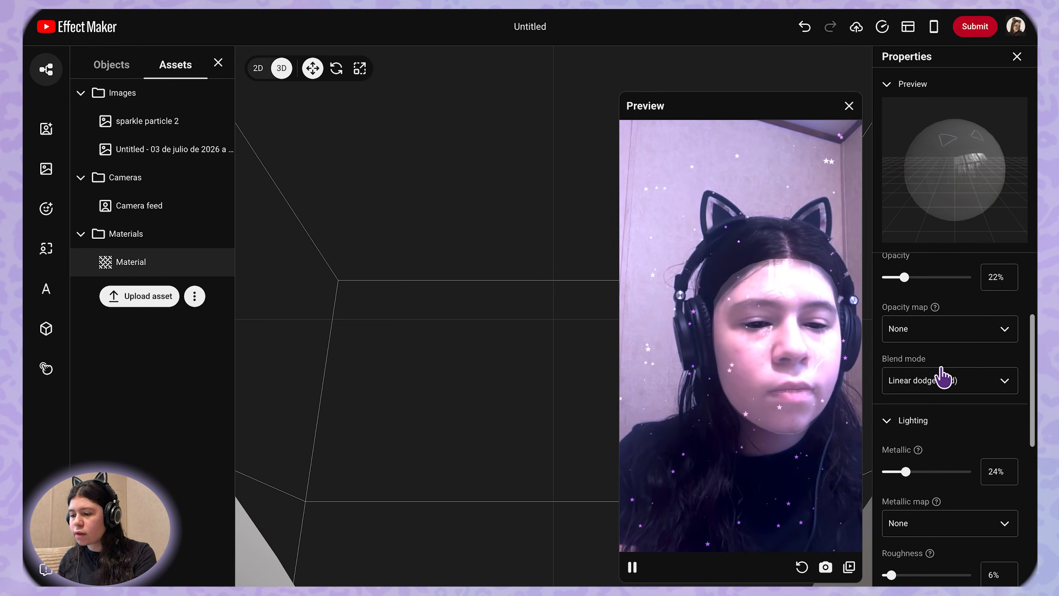
pyautogui.click(938, 376)
pyautogui.click(928, 405)
# Raise the face paint material's metallic to the maximum and lower its opacity to 5%
pyautogui.scroll(3, 922, 373)
pyautogui.moveTo(904, 393); pyautogui.dragTo(905, 393)
pyautogui.scroll(-5, 973, 406)
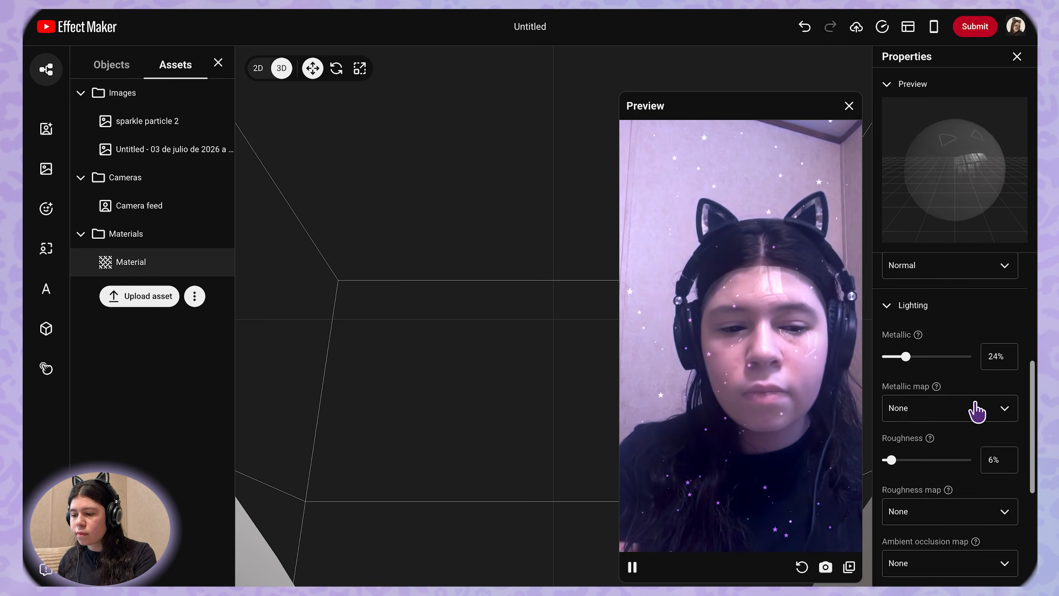
pyautogui.moveTo(903, 356); pyautogui.dragTo(966, 356)
pyautogui.scroll(-5, 992, 442)
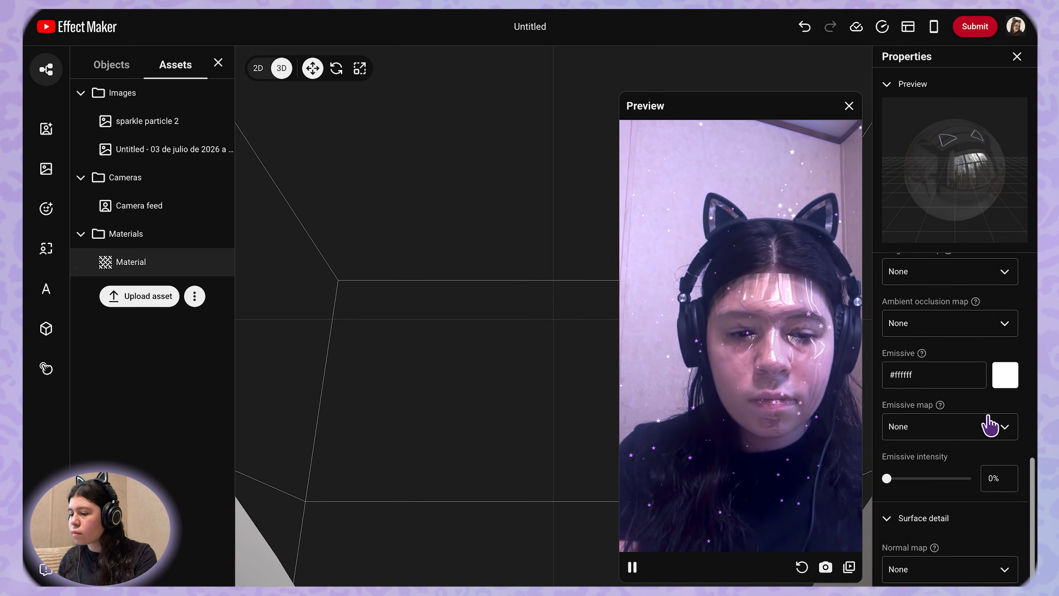
pyautogui.scroll(10, 991, 428)
pyautogui.moveTo(902, 388); pyautogui.dragTo(890, 392)
# Set the face paint material's base color to the blue-violet #5300ec
pyautogui.scroll(1, 1009, 334)
pyautogui.click(1005, 320)
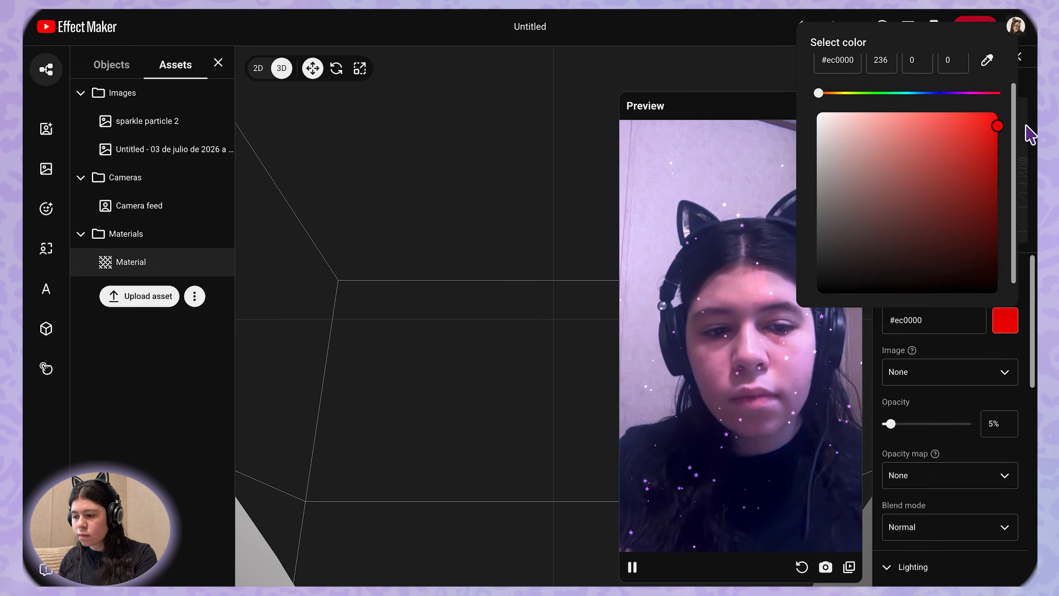
pyautogui.click(953, 92)
pyautogui.moveTo(953, 94); pyautogui.dragTo(950, 94)
pyautogui.click(926, 356)
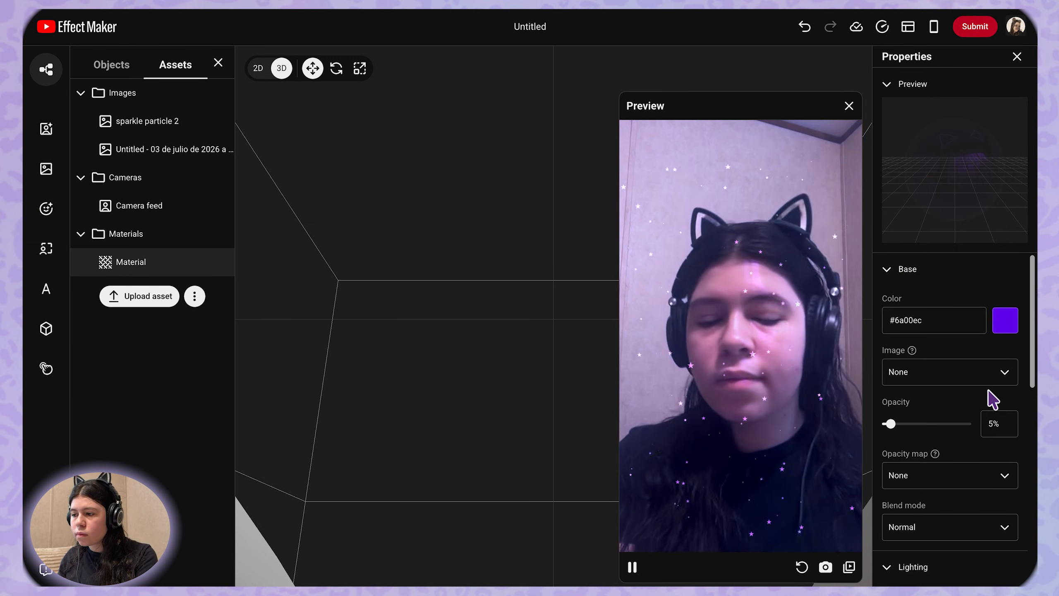
pyautogui.click(1005, 320)
pyautogui.click(955, 92)
pyautogui.moveTo(955, 92); pyautogui.dragTo(947, 93)
pyautogui.click(667, 217)
# Move the 3D face paint above the Particles object, to the start of the object order
pyautogui.click(111, 65)
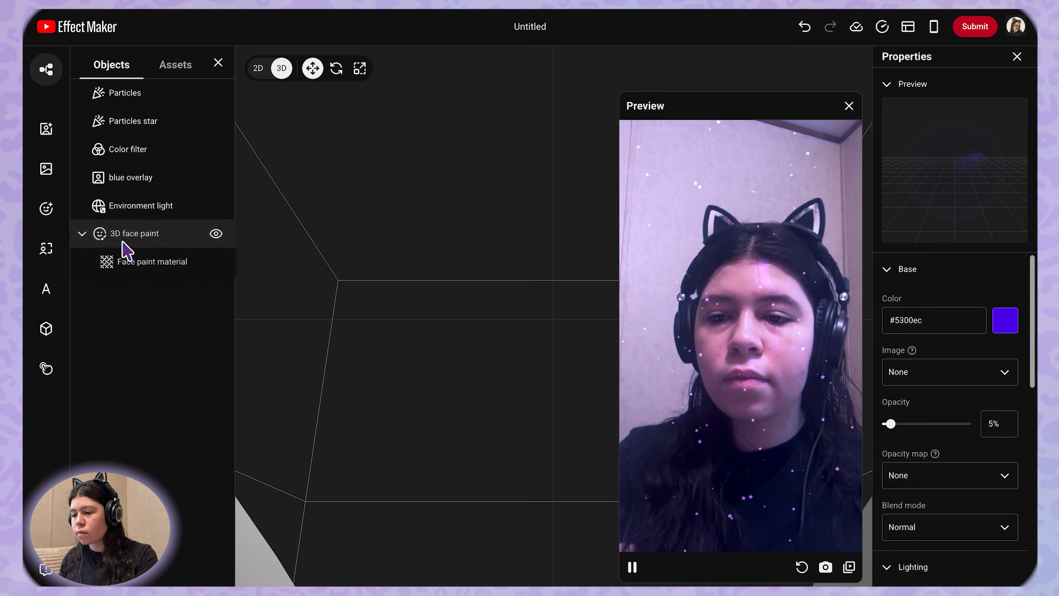
pyautogui.moveTo(124, 241); pyautogui.dragTo(156, 87)
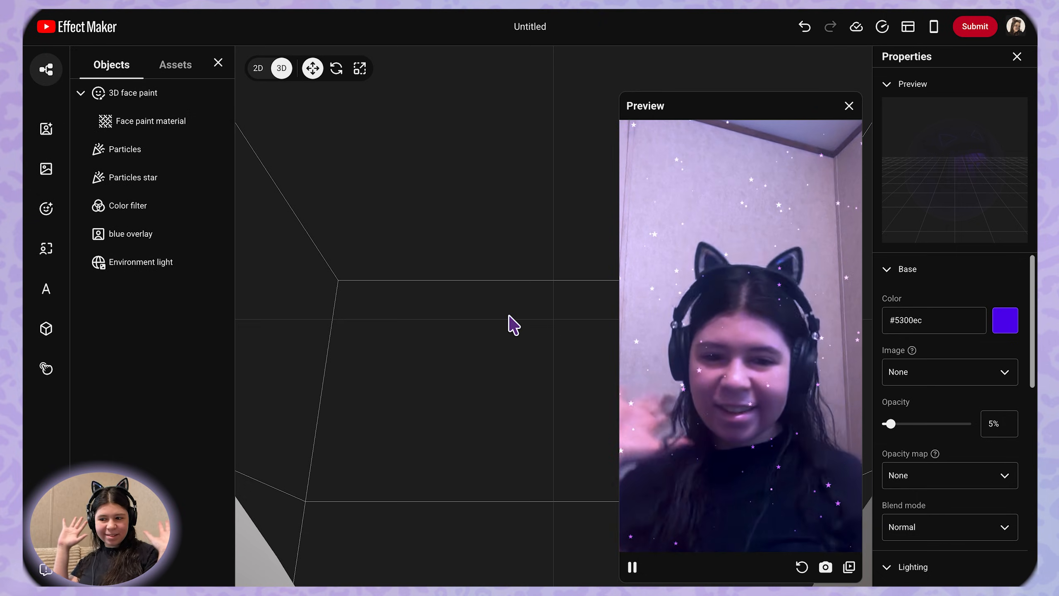